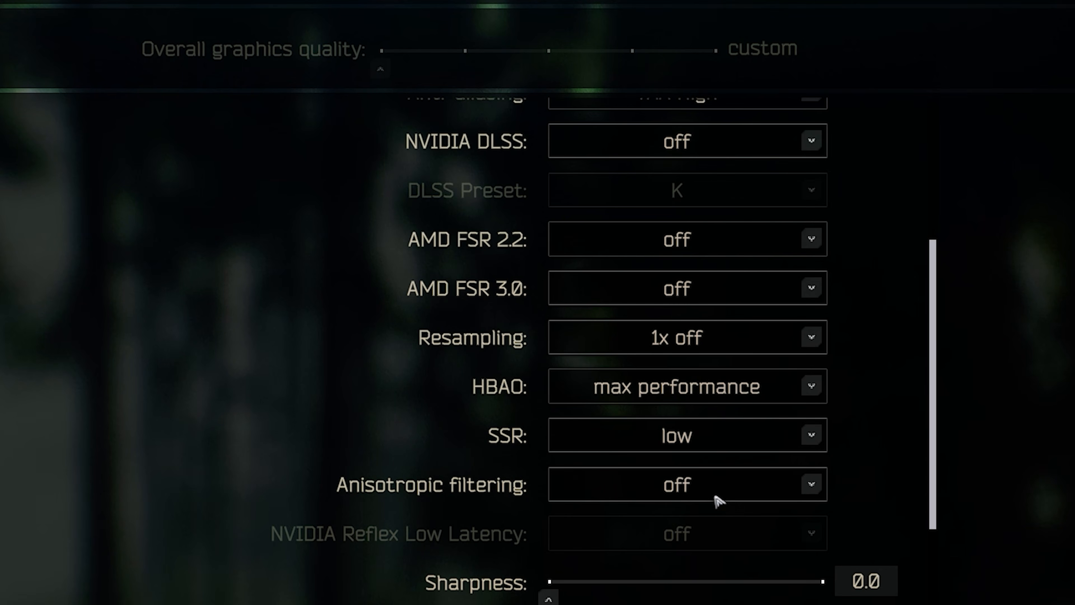
Set Anisotropic filtering to on and NVIDIA Reflex Low Latency to on in the graphics settings.
click(719, 501)
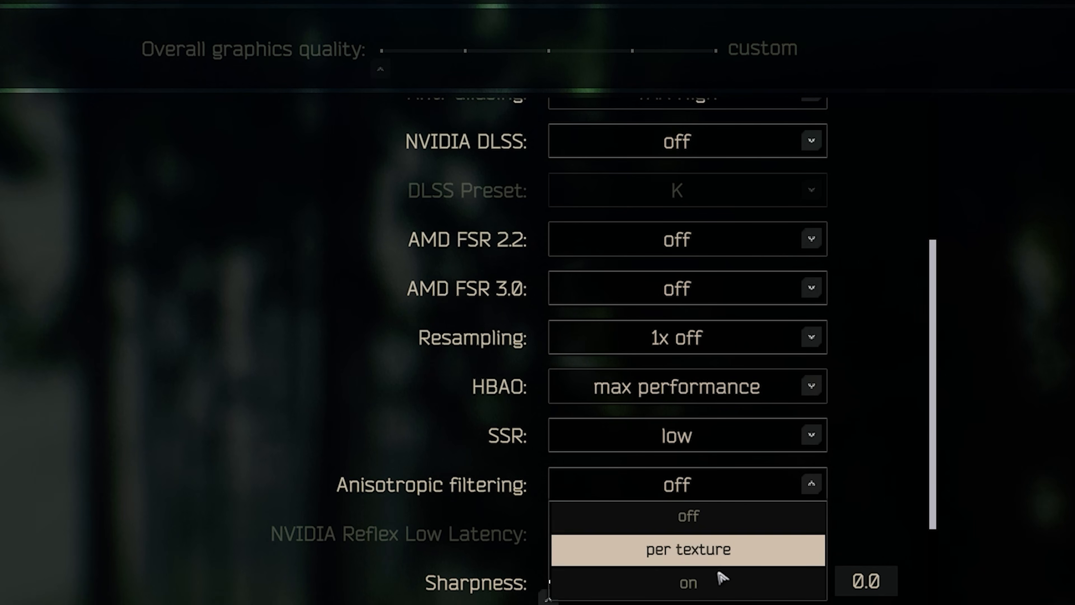
click(721, 579)
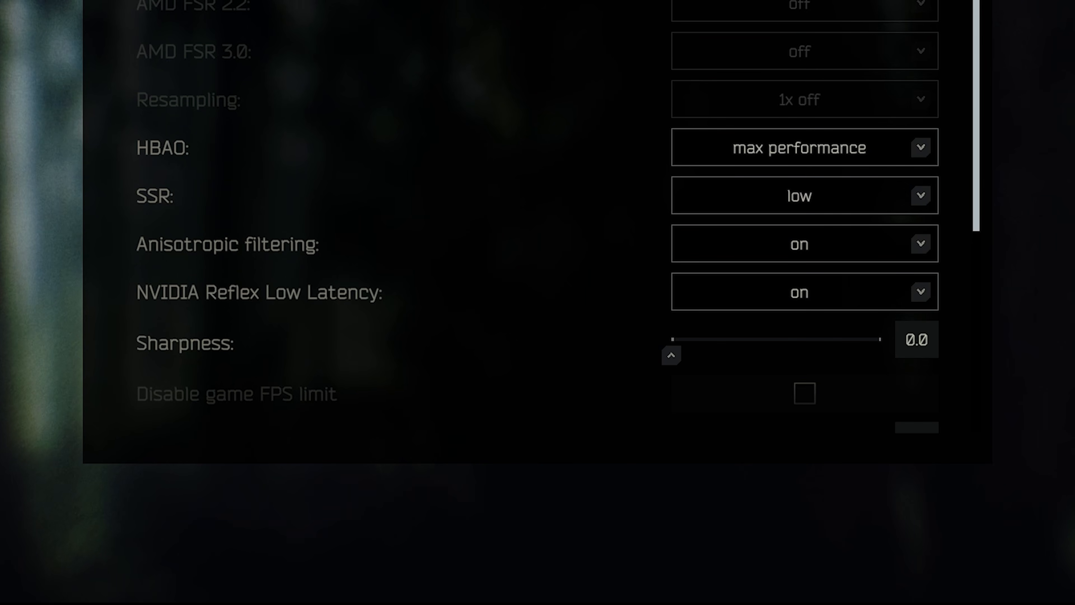
click(804, 292)
click(805, 324)
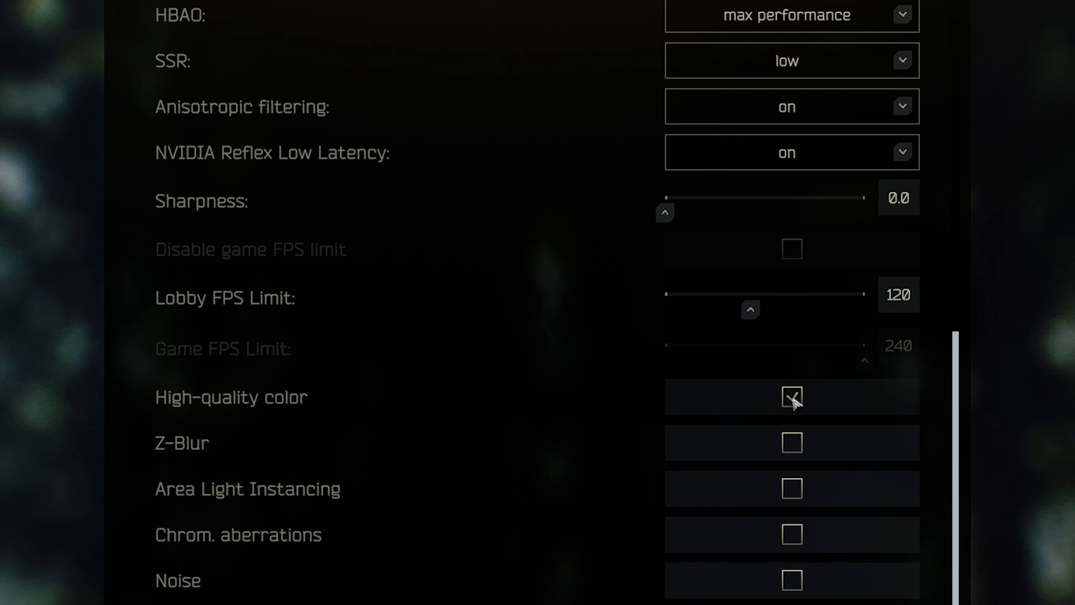
Turn off High-quality color in the graphics settings.
click(794, 398)
click(549, 342)
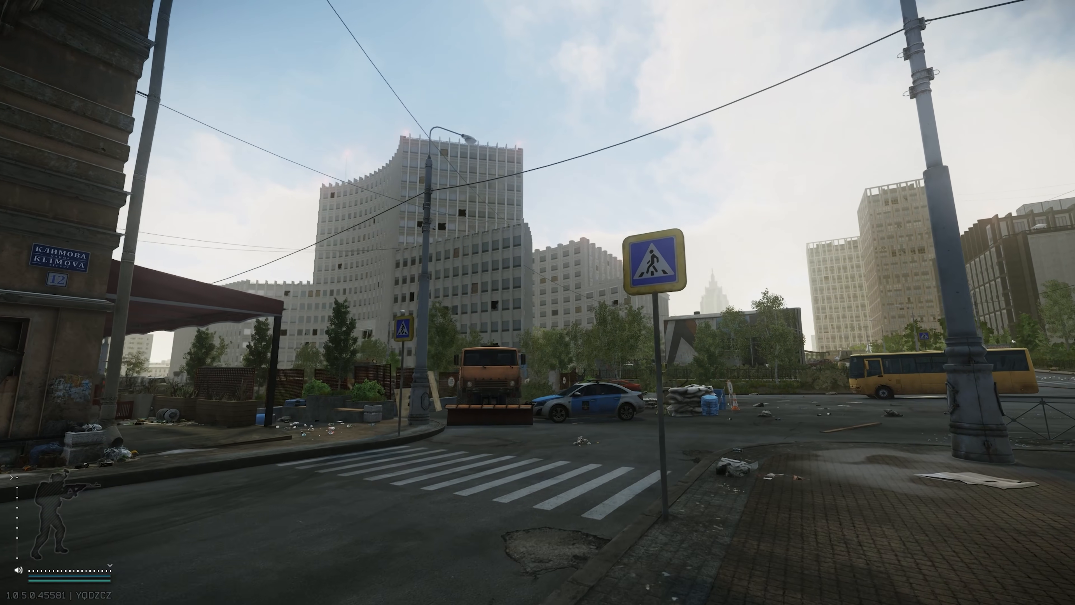
key(w)
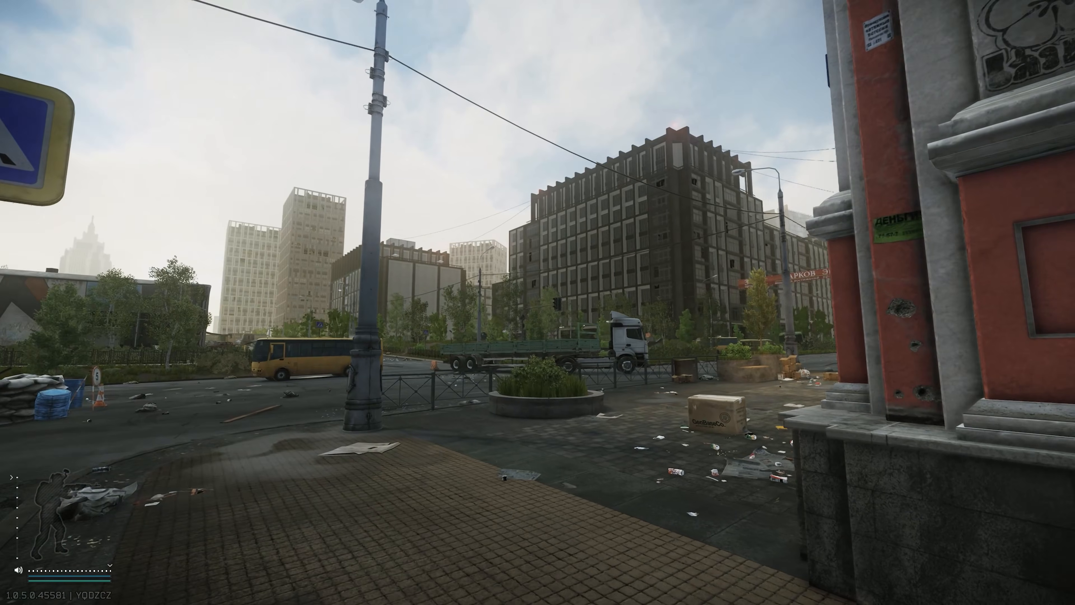
key(s)
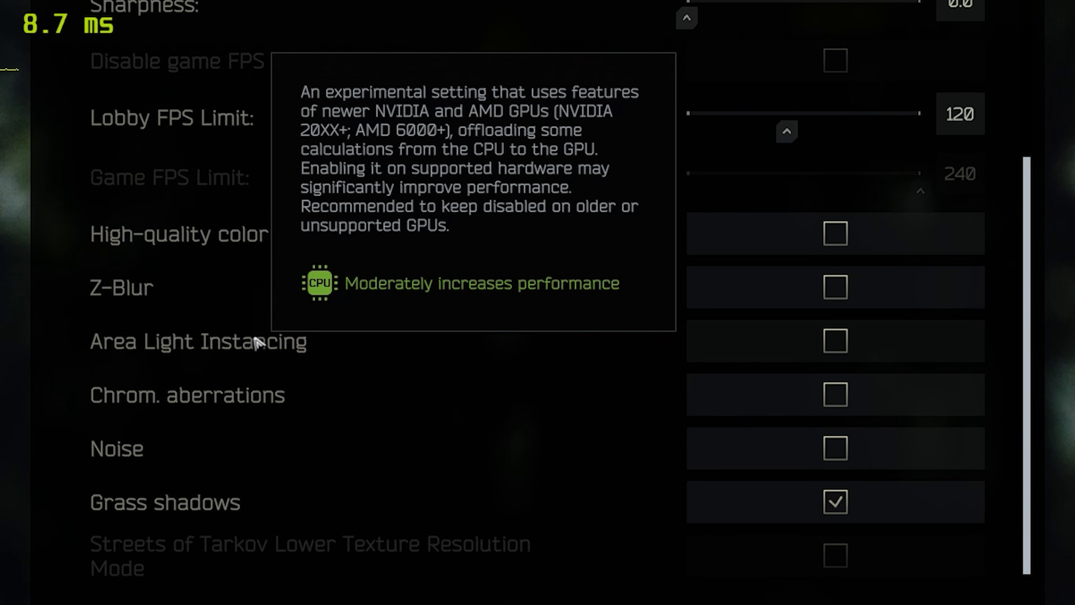
Enable Area Light Instancing in the graphics settings.
click(851, 341)
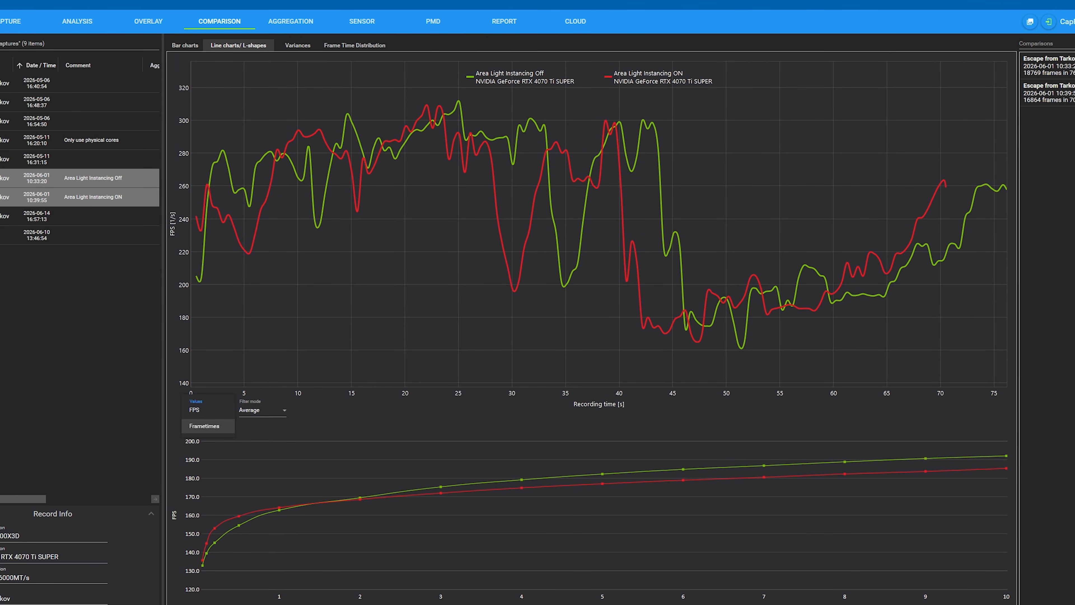
In the benchmark capture tool, show the Area Light Instancing comparison as Frametimes, followed by its Variances.
click(204, 426)
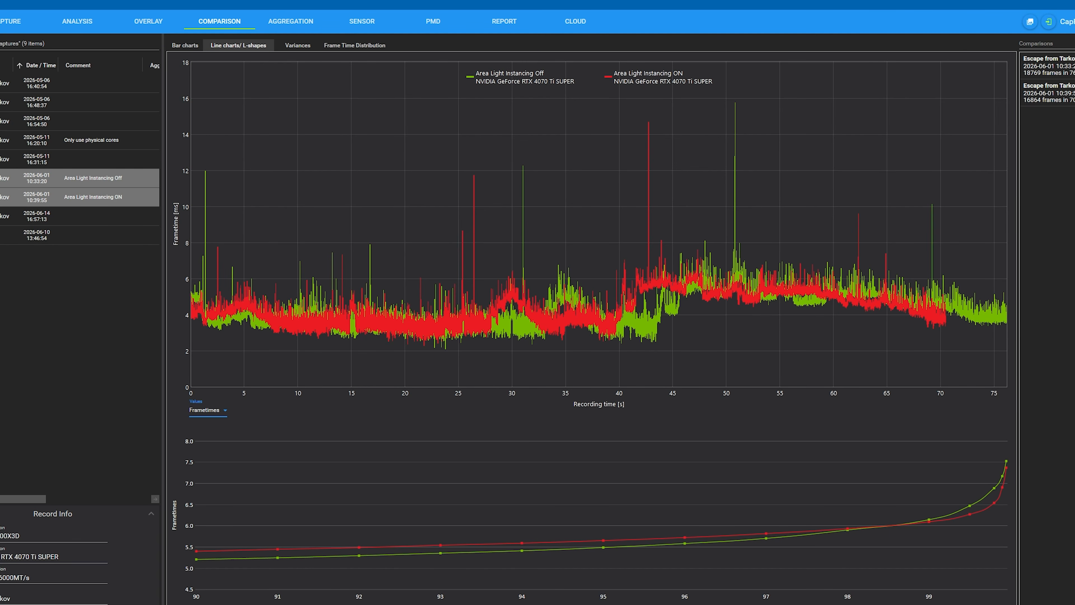
click(298, 45)
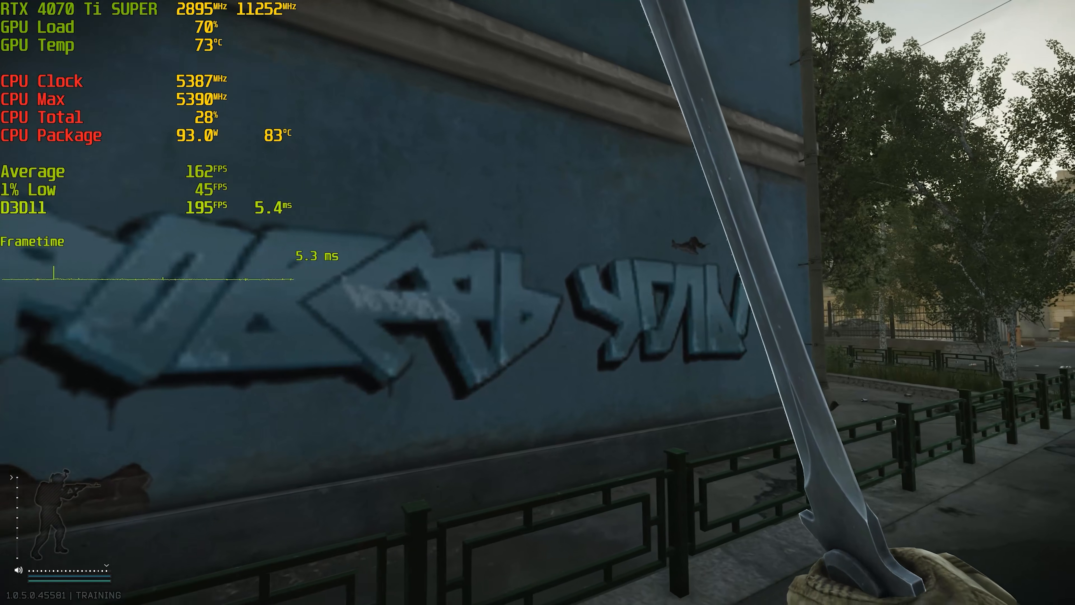
key(w)
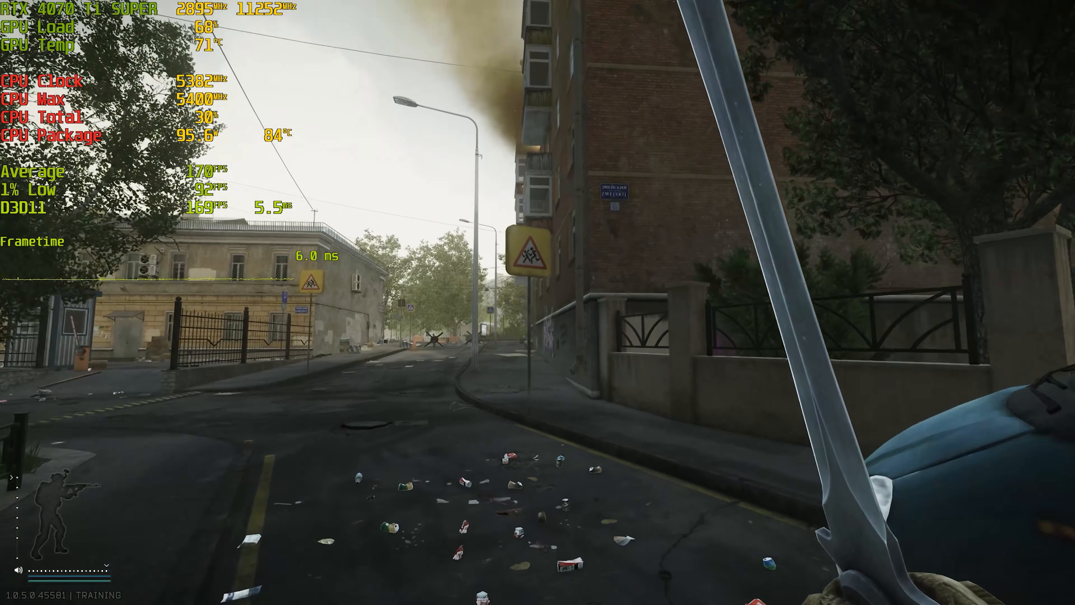
key(w)
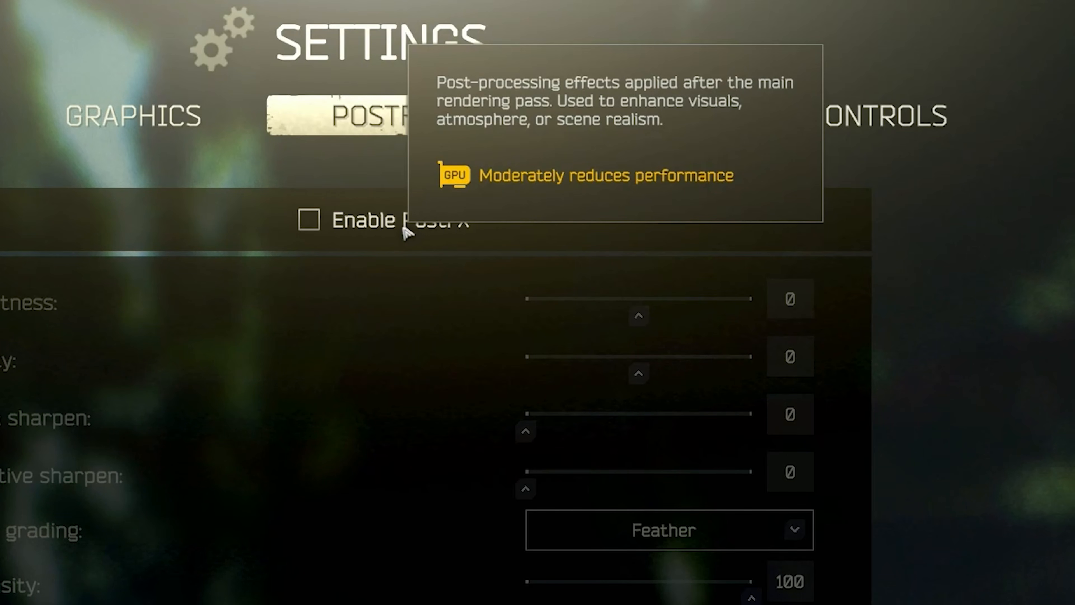
Enable PostFX and adjust Clarity to about -9 while previewing the scene.
click(310, 223)
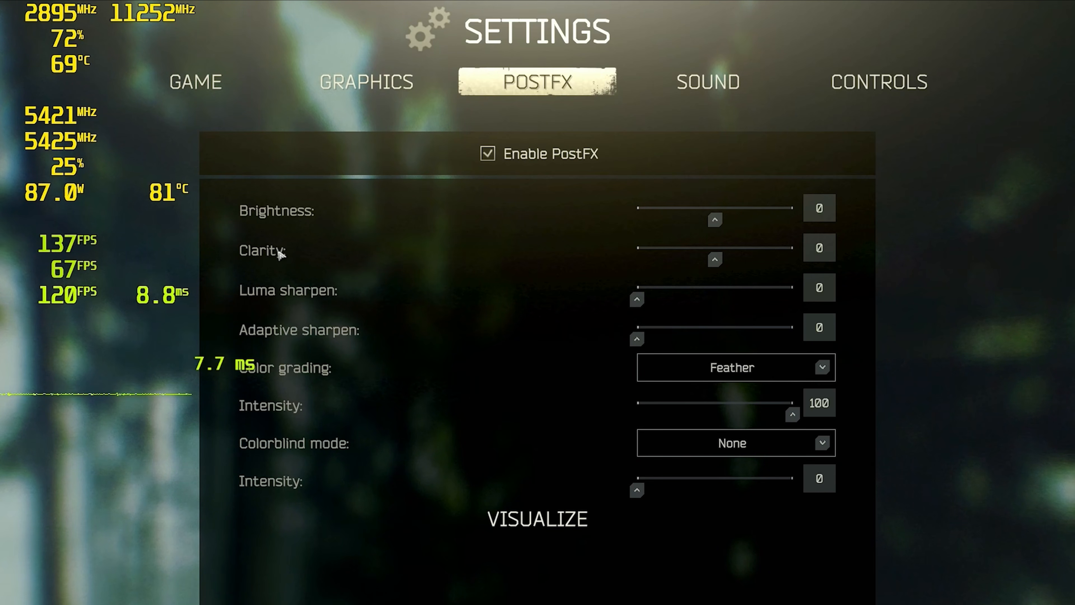
mouse_move(308, 331)
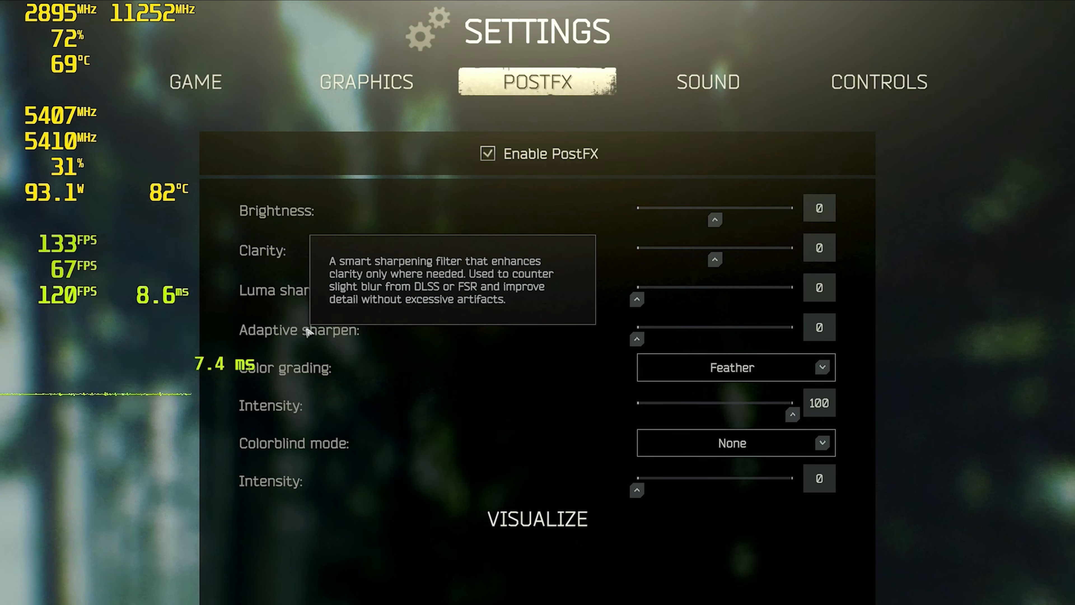
mouse_move(284, 292)
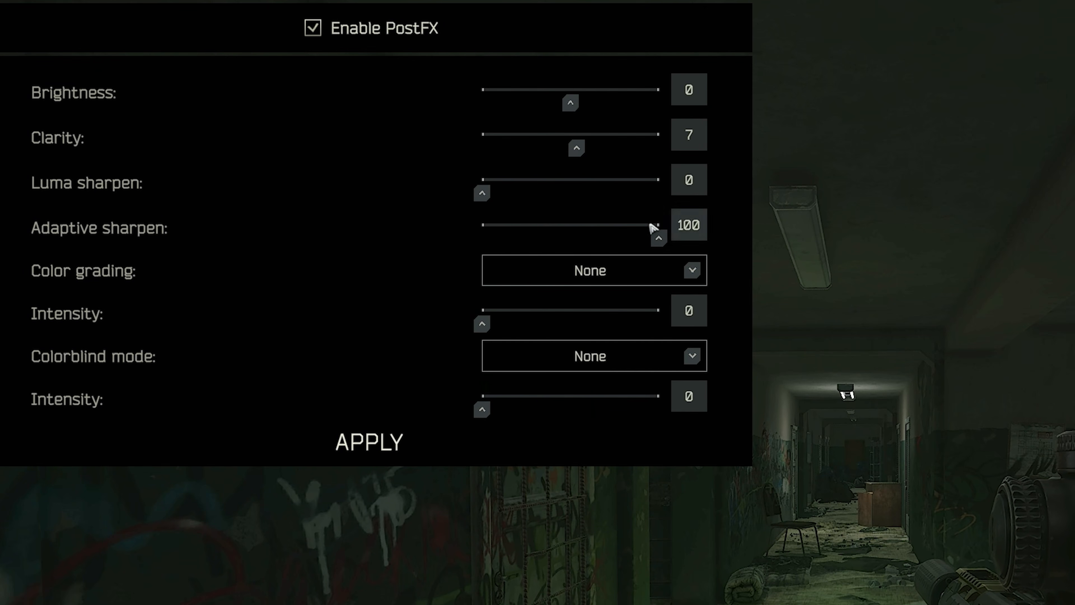
drag(577, 148, 657, 157)
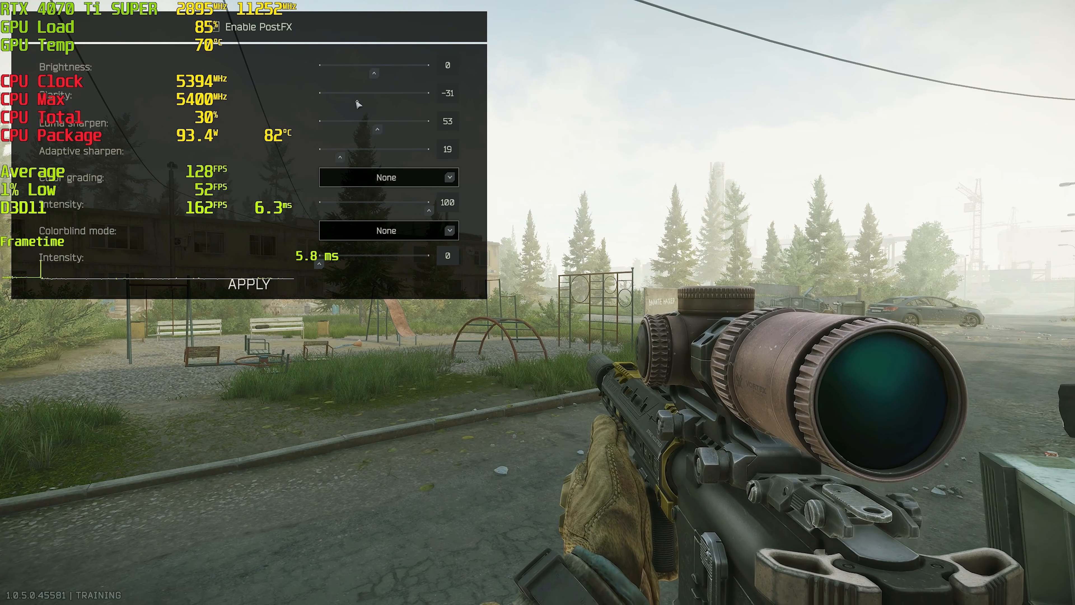
drag(358, 104, 347, 103)
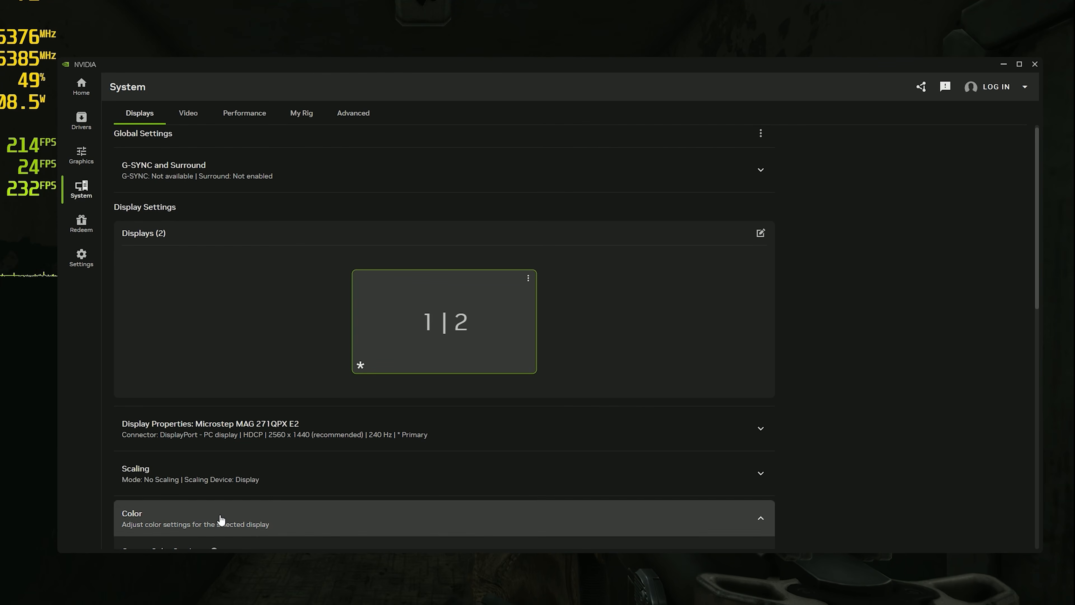
Switch to the NVIDIA app's display settings and set Gamma to 2, Contrast to 105 and Digital Vibrance to 100%.
click(219, 519)
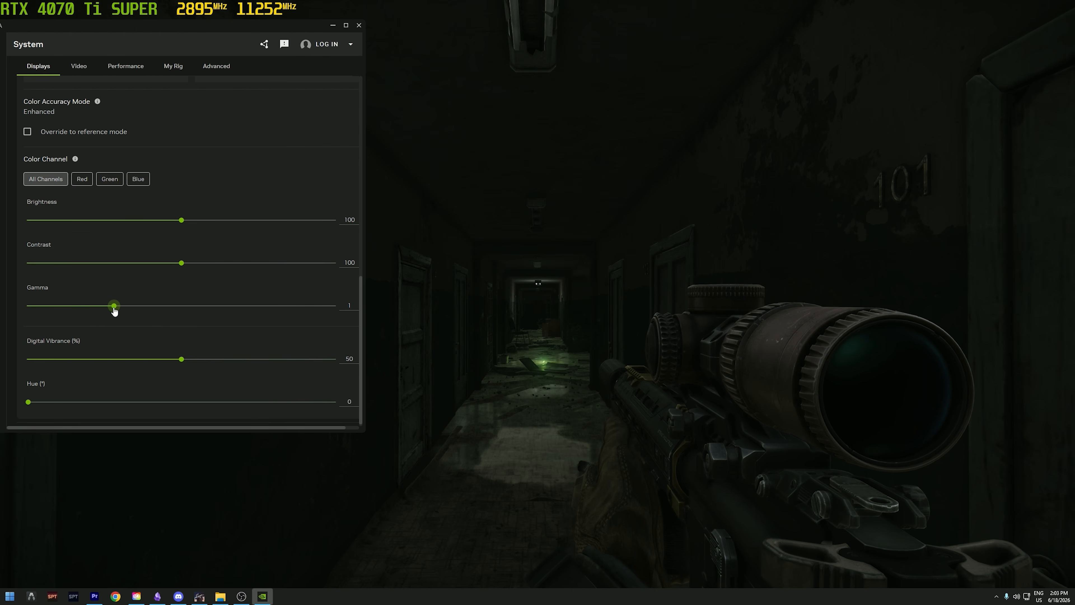
drag(115, 311, 217, 311)
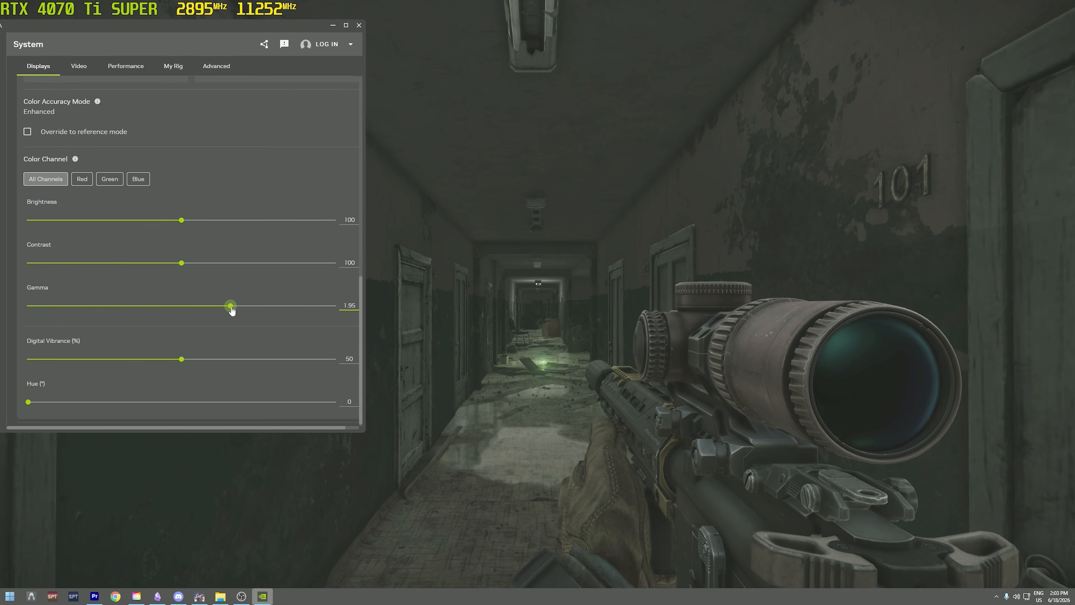
drag(206, 265, 221, 265)
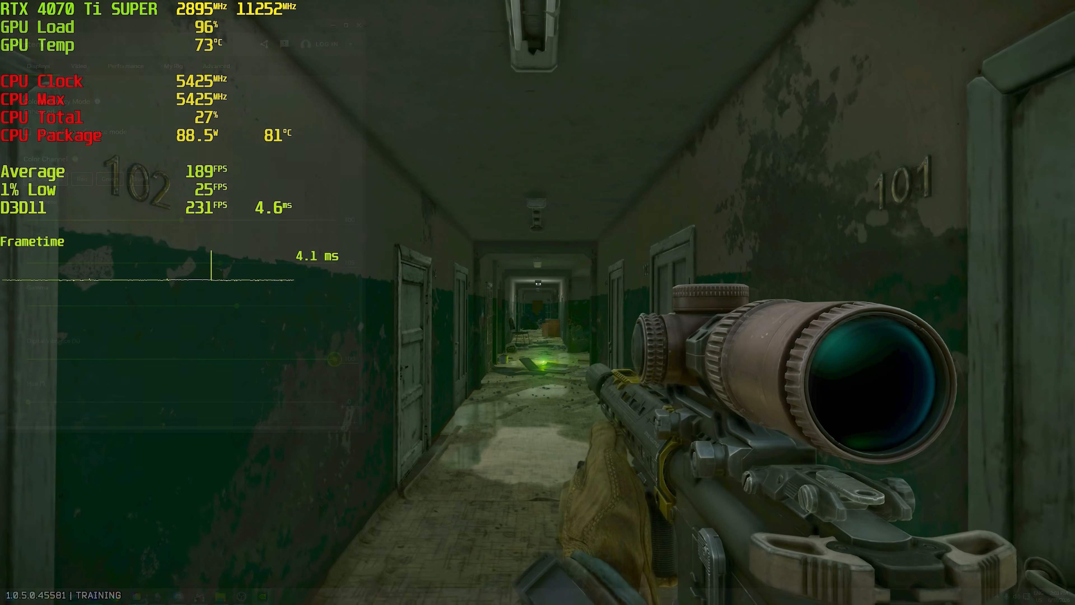
Return to the game and aim through the rifle scope to examine visibility in the dark hallway.
right_click(537, 302)
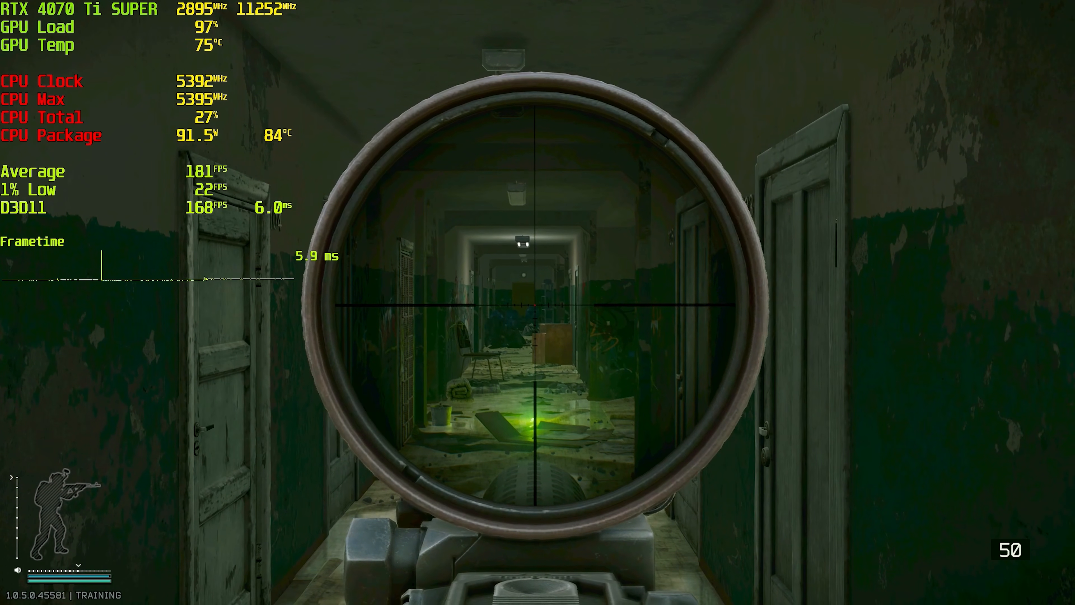
alt+right_click(538, 303)
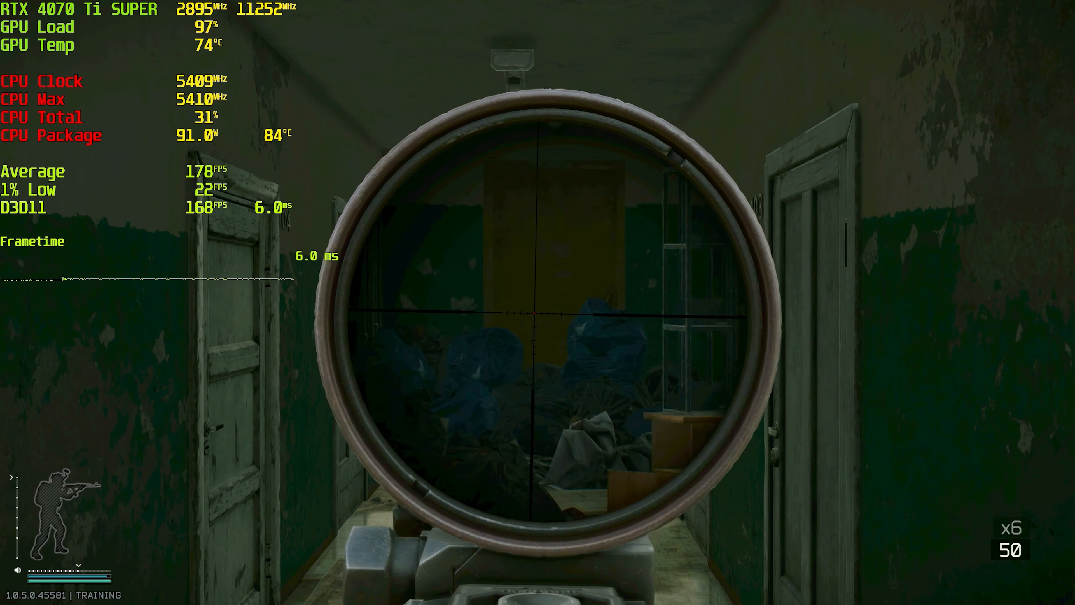
alt+right_click(538, 303)
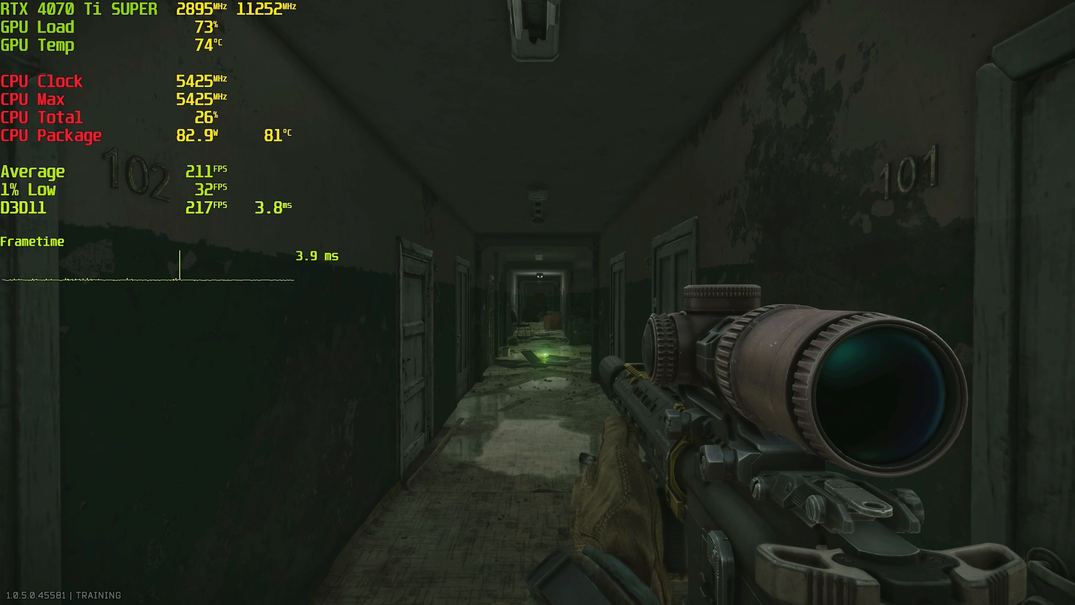
right_click(537, 303)
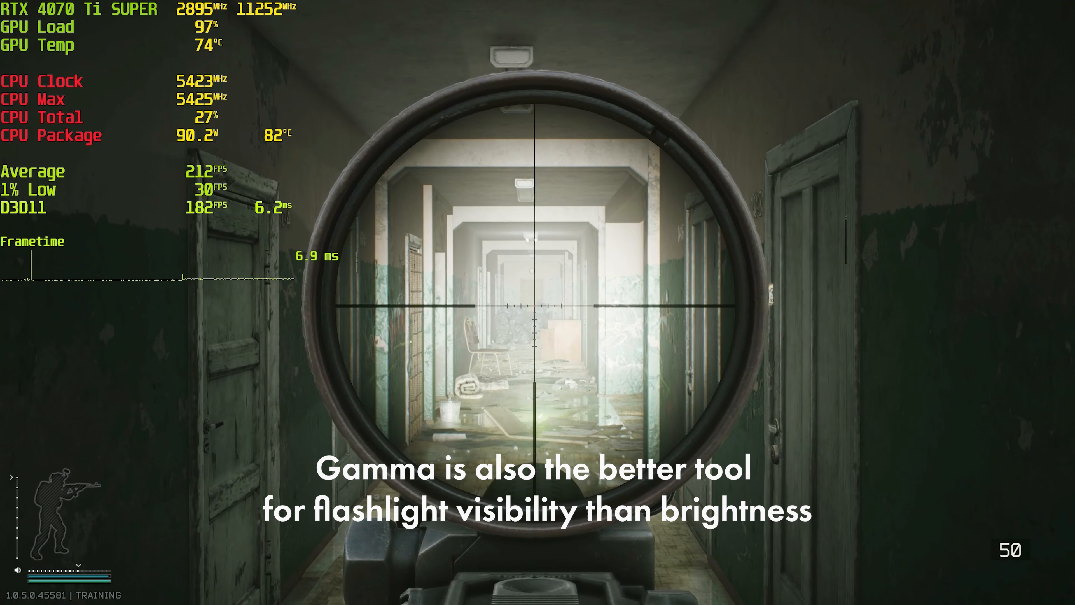
alt+right_click(534, 304)
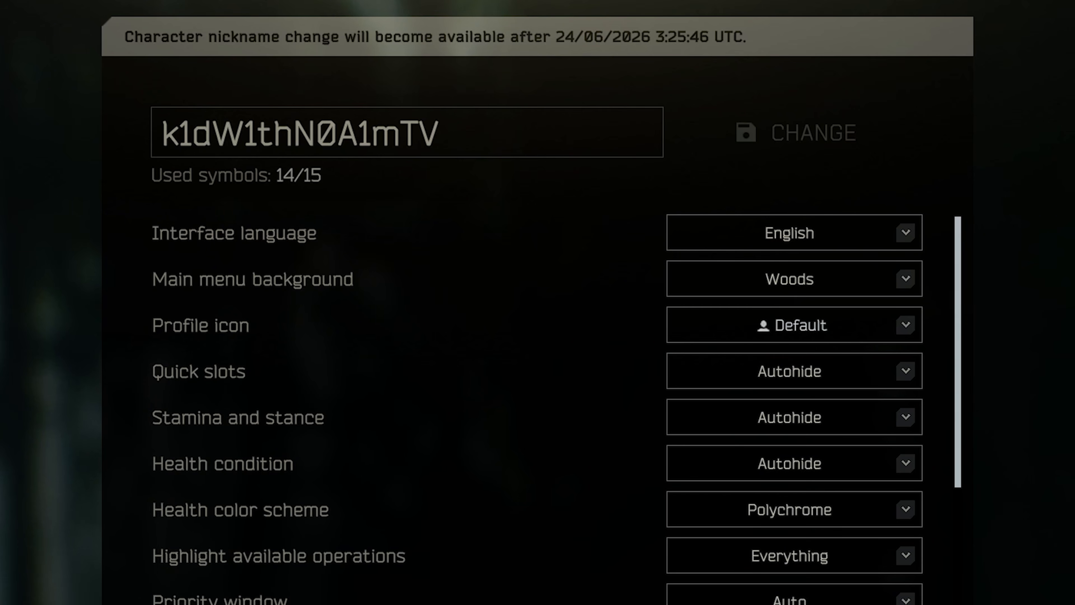
Set the main menu background to Factory and reopen the game settings from the main menu.
click(795, 279)
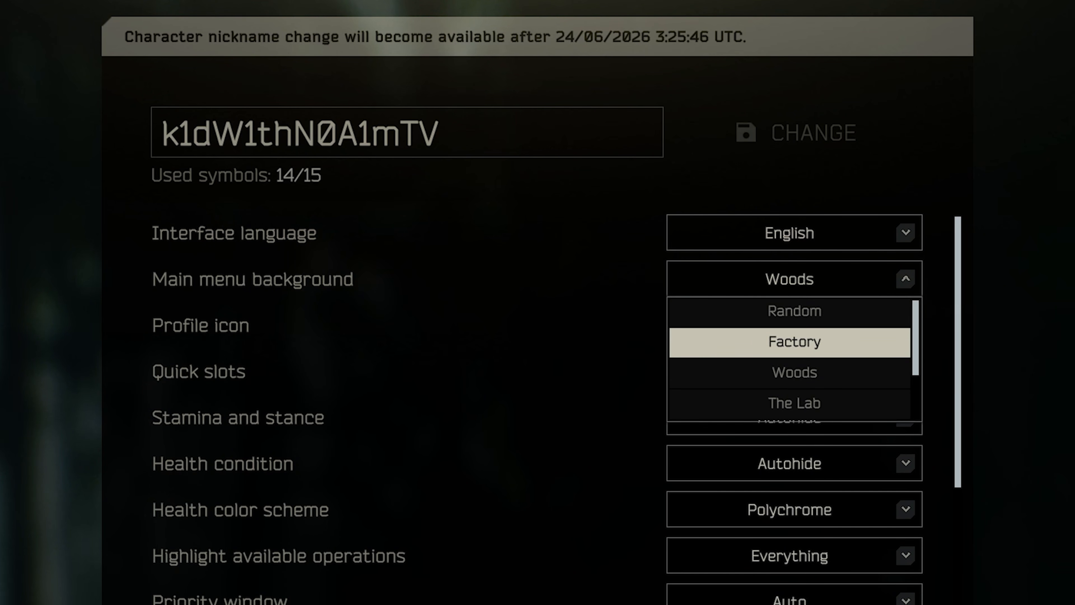
click(790, 342)
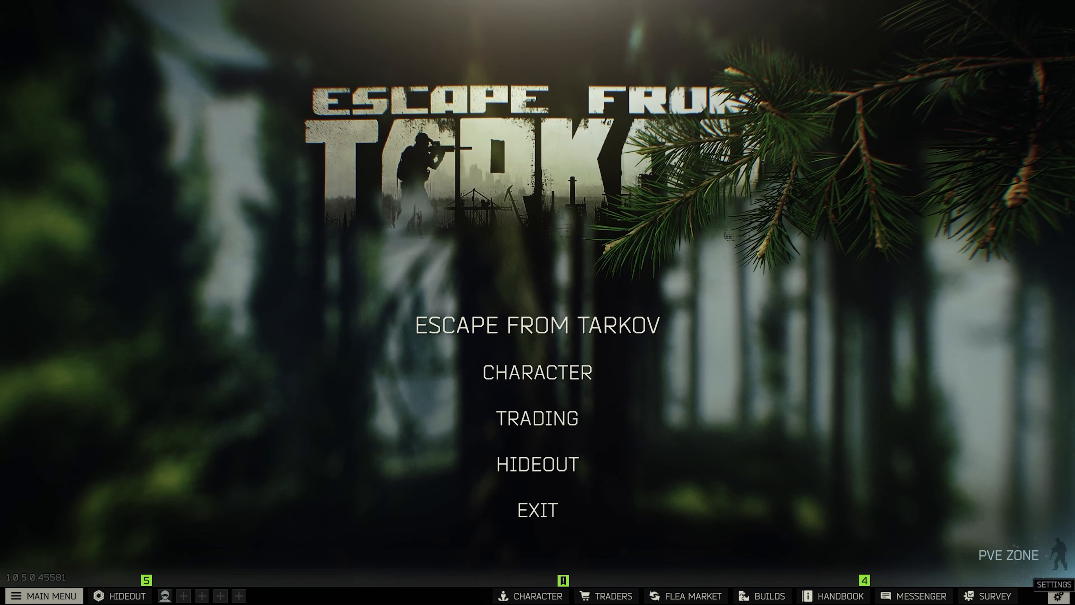
click(1058, 596)
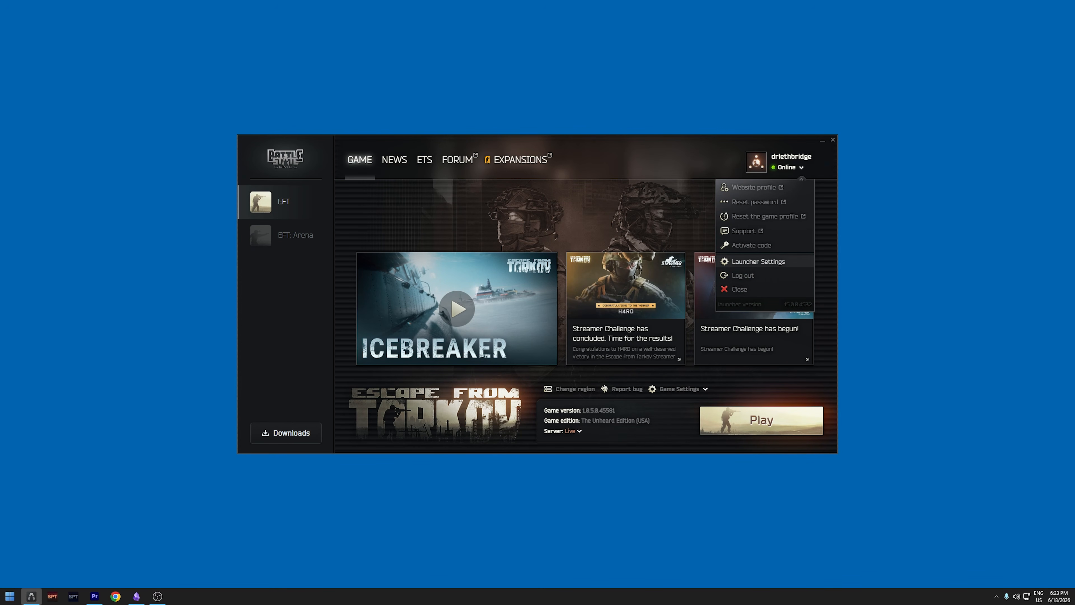
In the game launcher's settings, choose Exit the Launcher for closing its window and Exit the Launcher completely for launching the game.
click(758, 262)
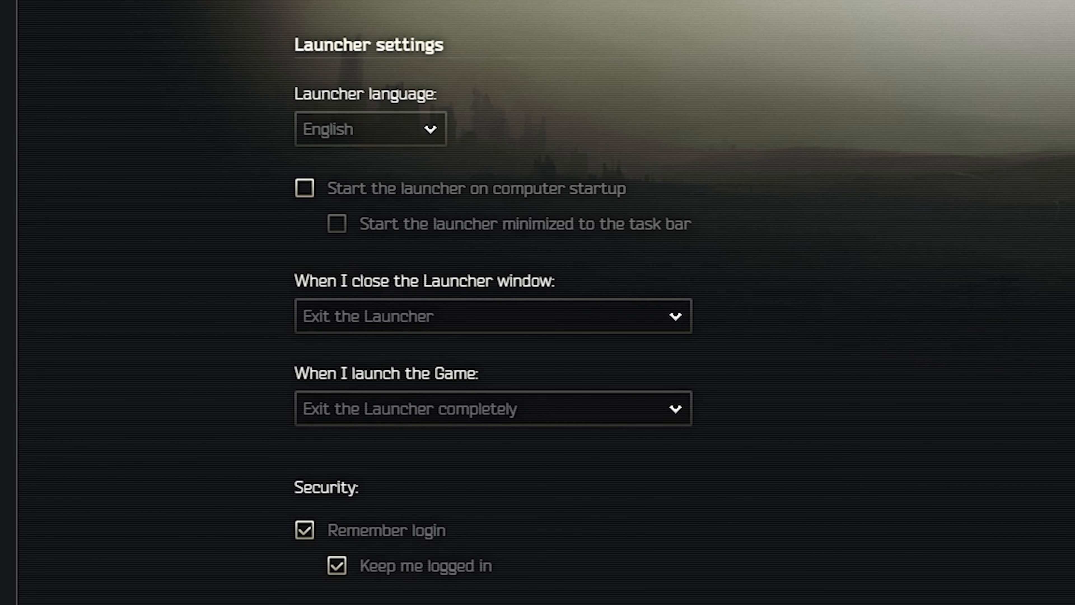
click(494, 316)
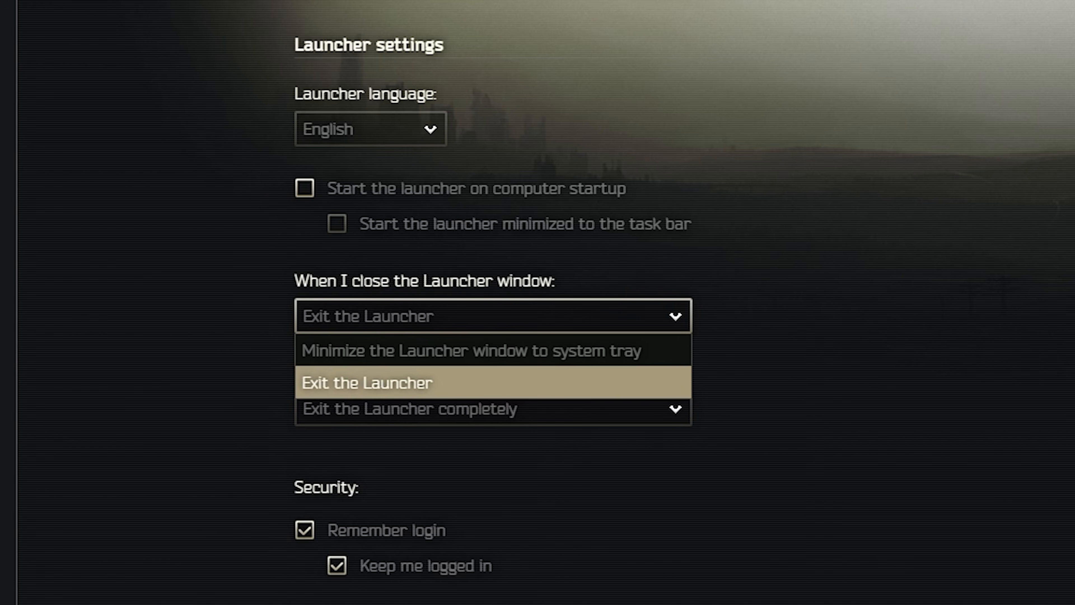
click(494, 382)
click(493, 409)
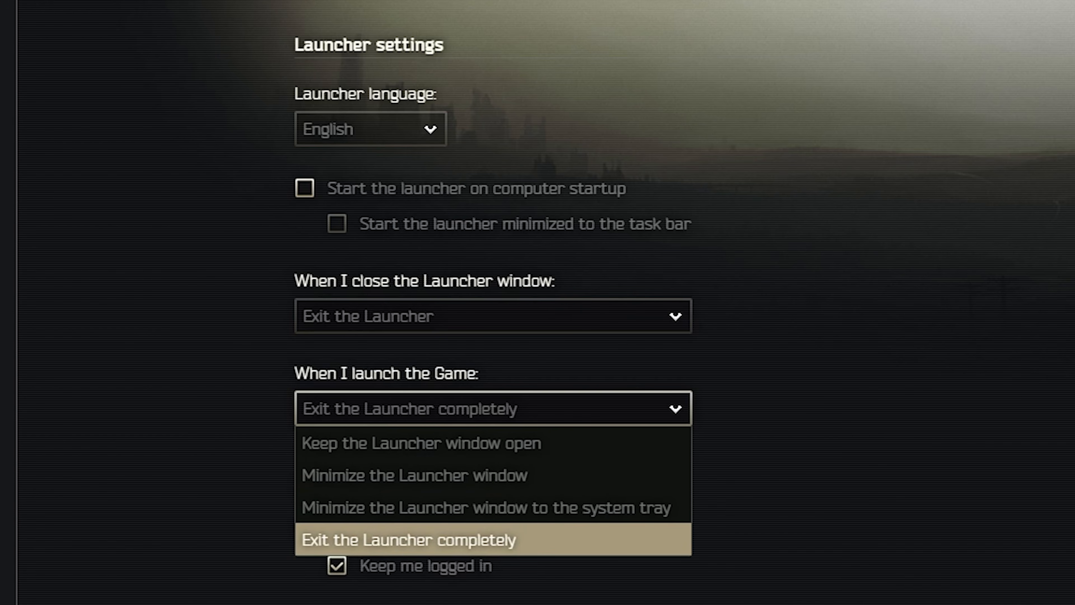
click(493, 540)
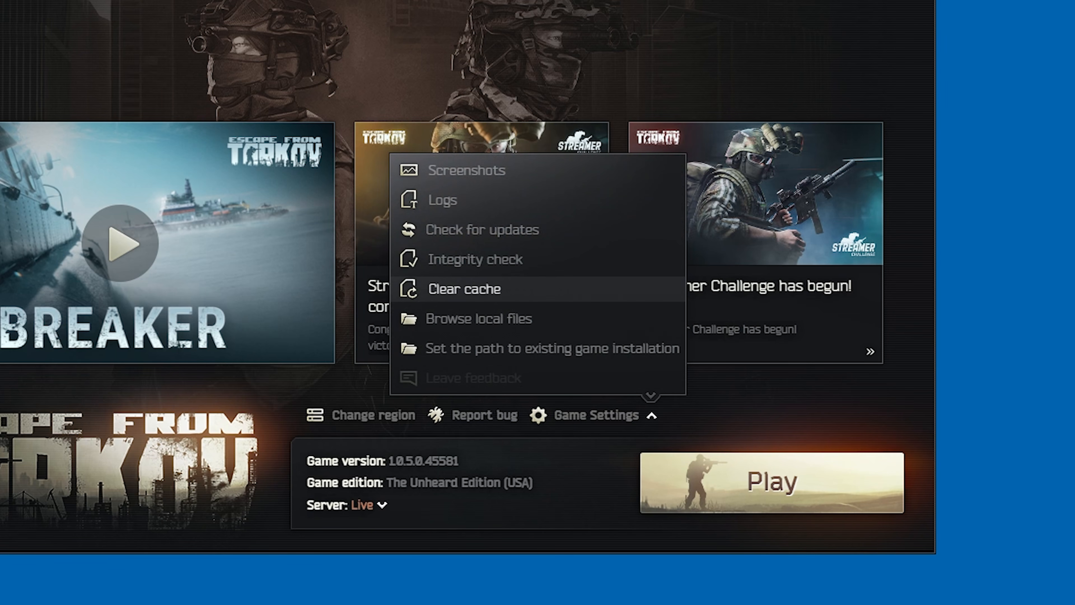
Clear the game cache from the launcher and delete everything in the game's Logs folder.
click(465, 289)
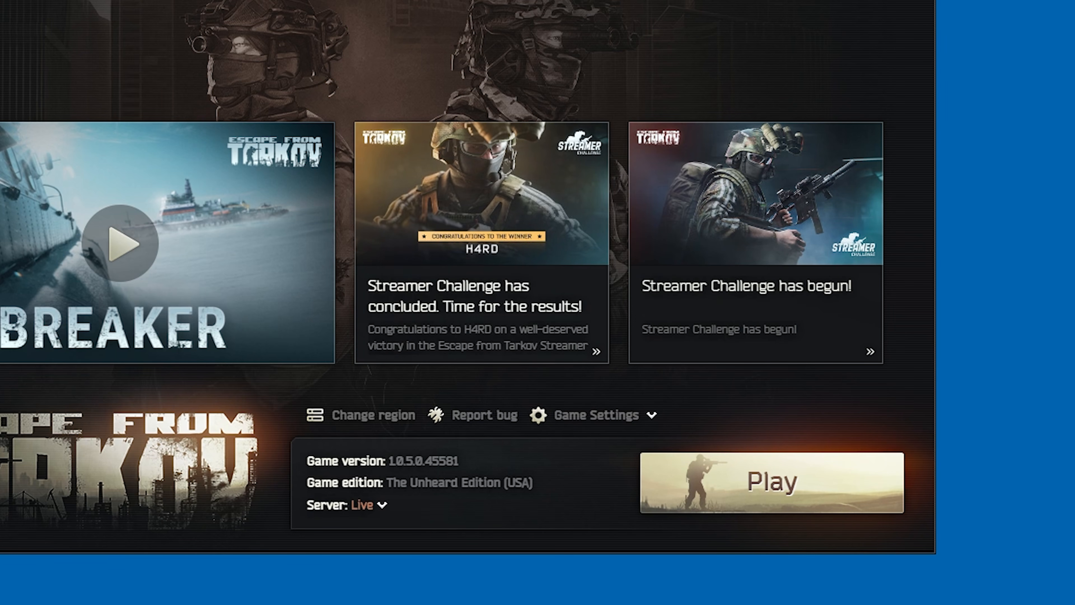
click(598, 415)
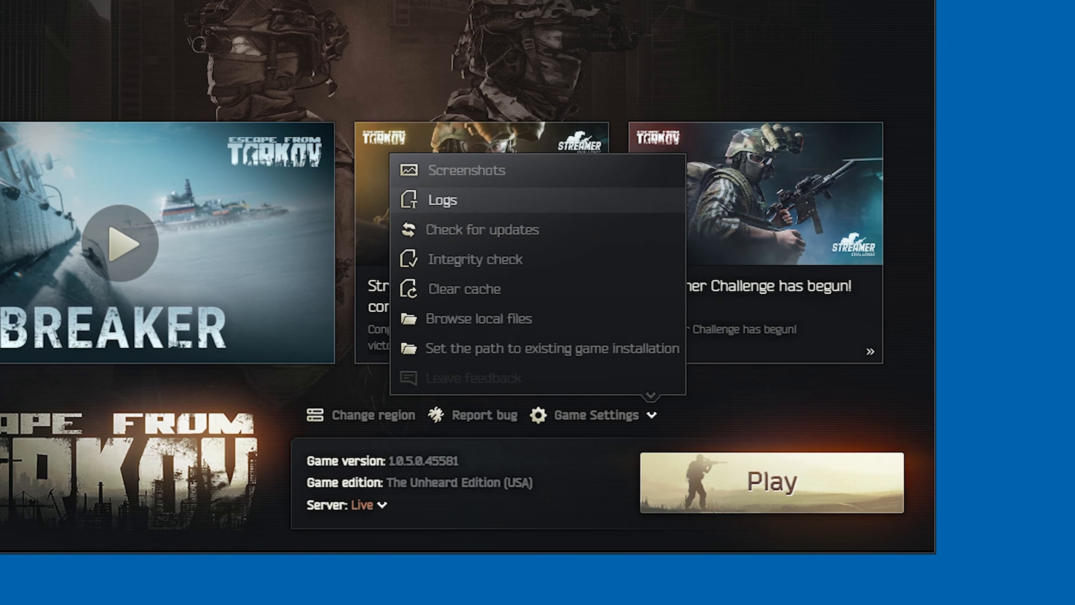
click(443, 200)
key(ctrl+a)
key(Delete)
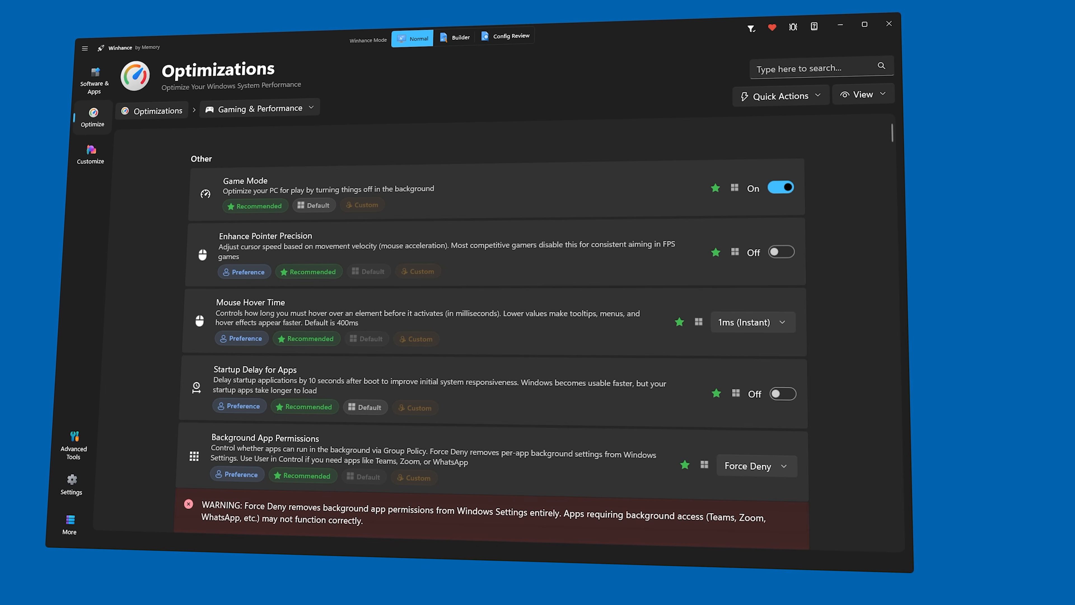
Download the Winhance utility from winhance.net.
scroll(499, 330, down, 2)
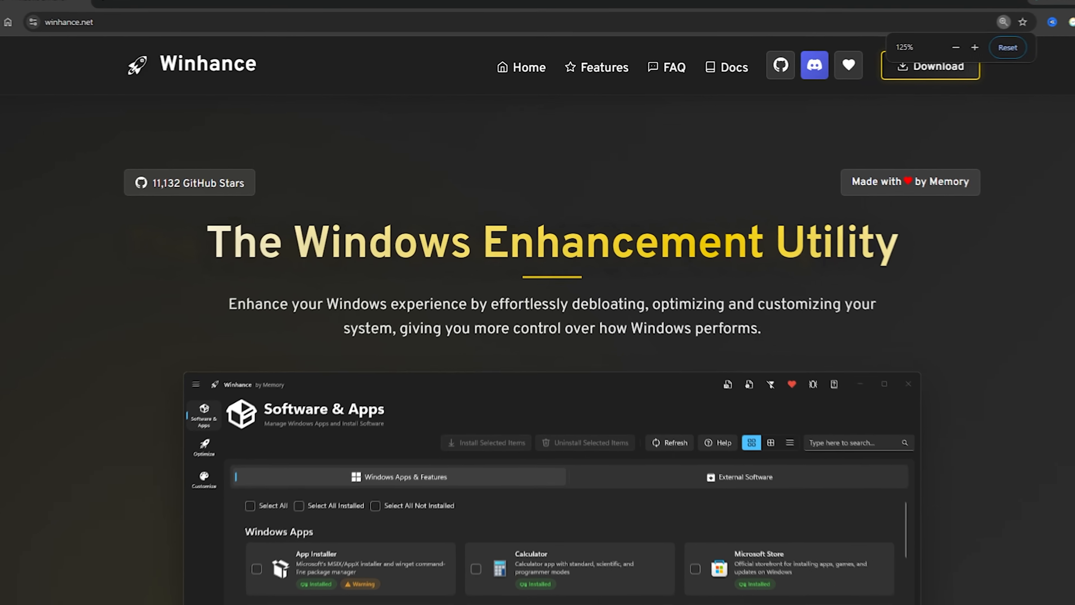
click(931, 67)
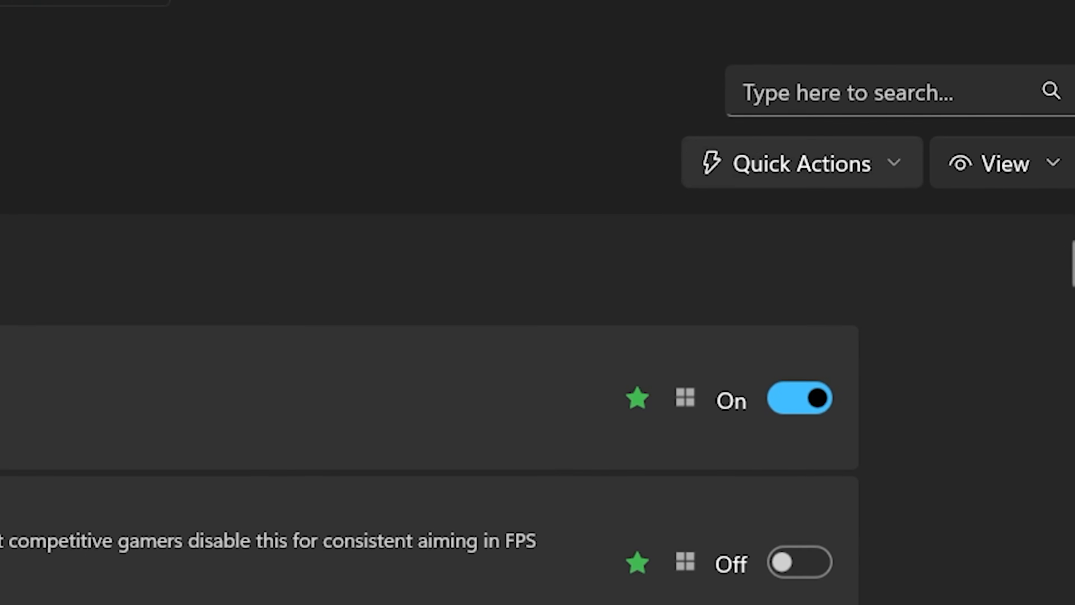
Examine the Gaming & Performance optimizations in Winhance, including the quick actions, Windows services, processor power management and hardware-accelerated GPU scheduling.
click(799, 164)
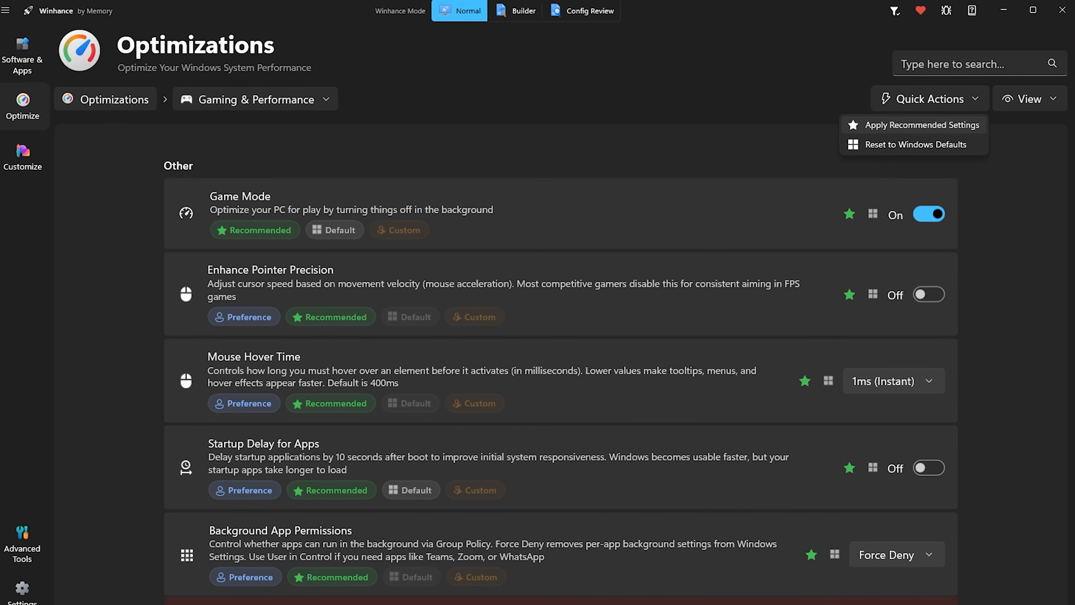
scroll(561, 364, down, 2)
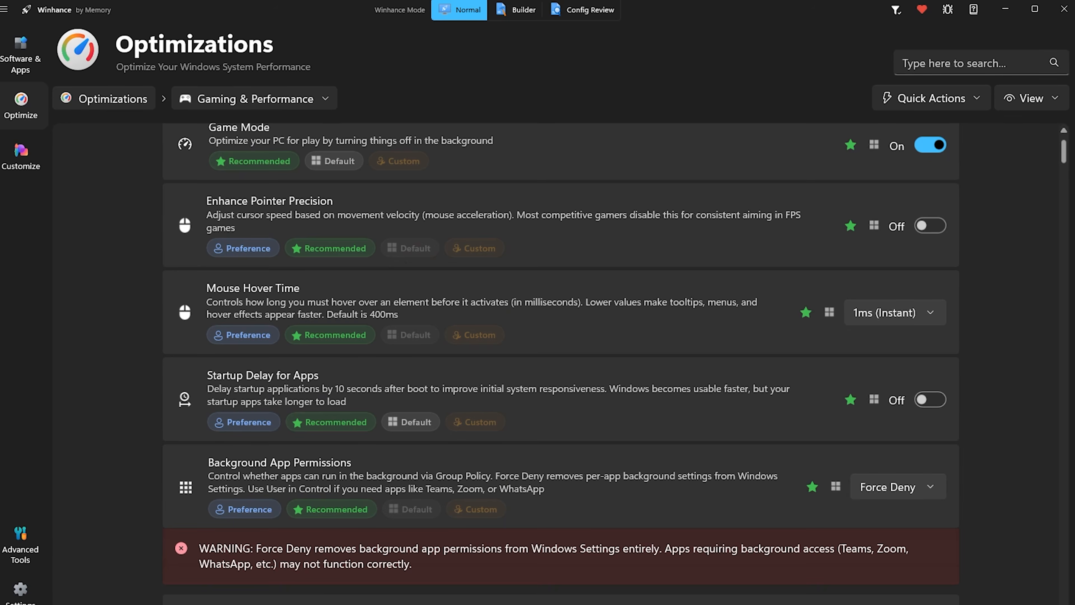
scroll(561, 364, down, 20)
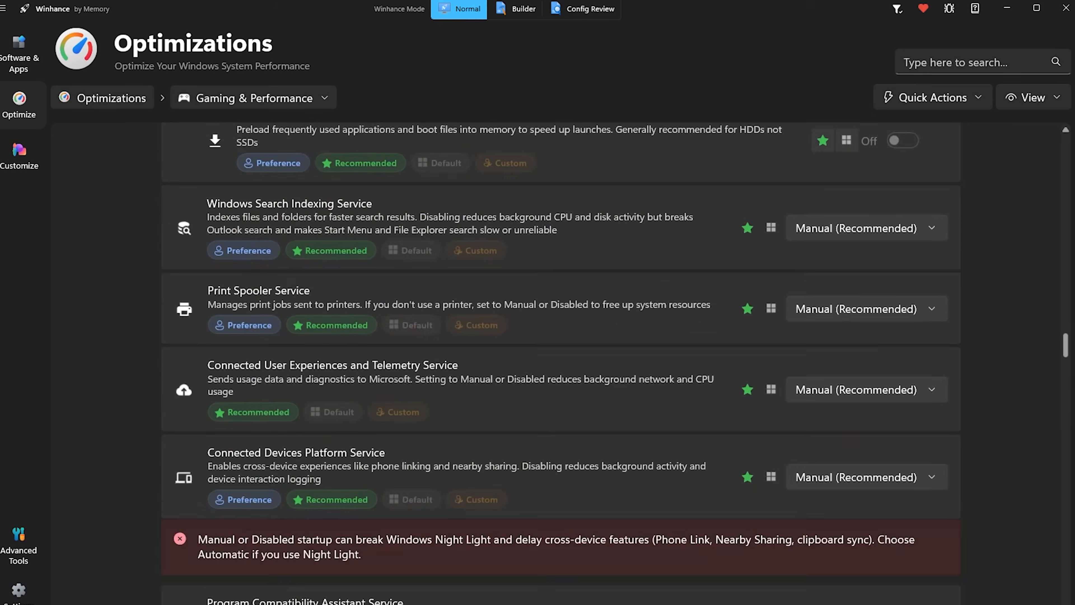
scroll(561, 364, down, 20)
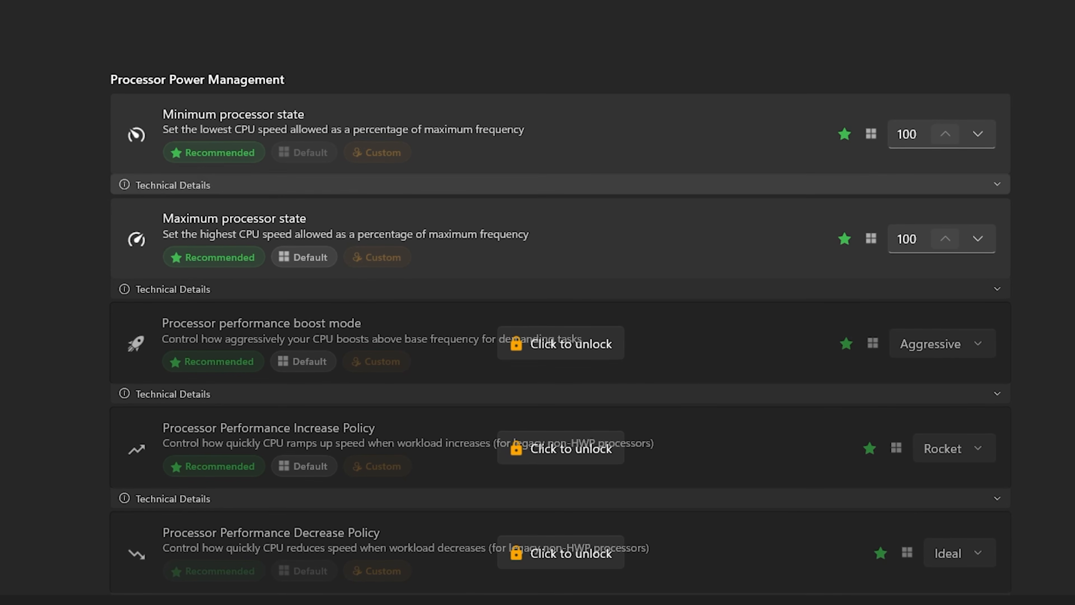
scroll(561, 334, down, 5)
scroll(561, 303, down, 5)
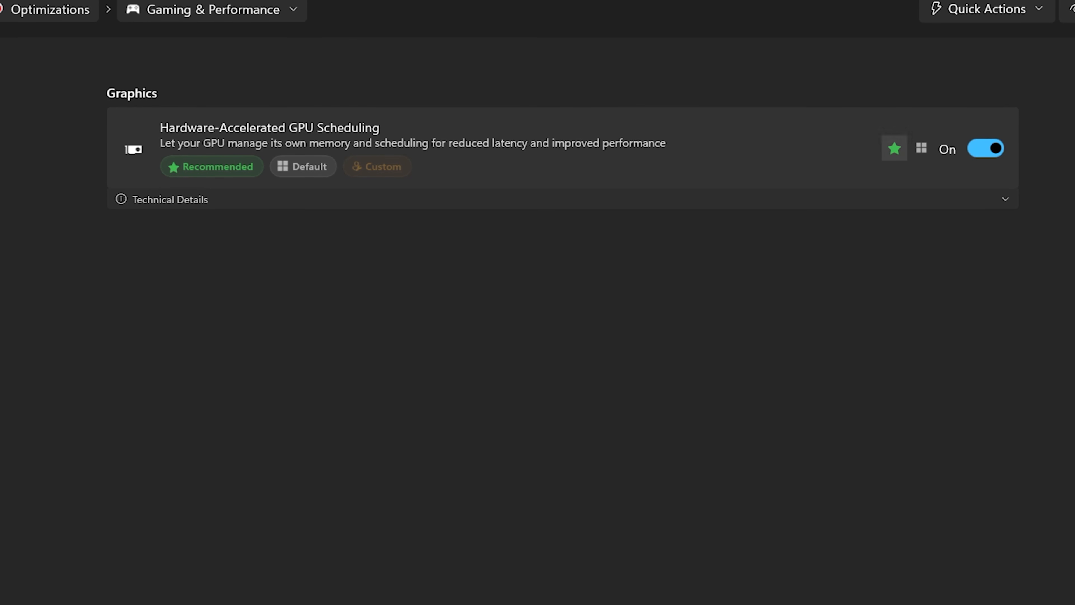
click(897, 198)
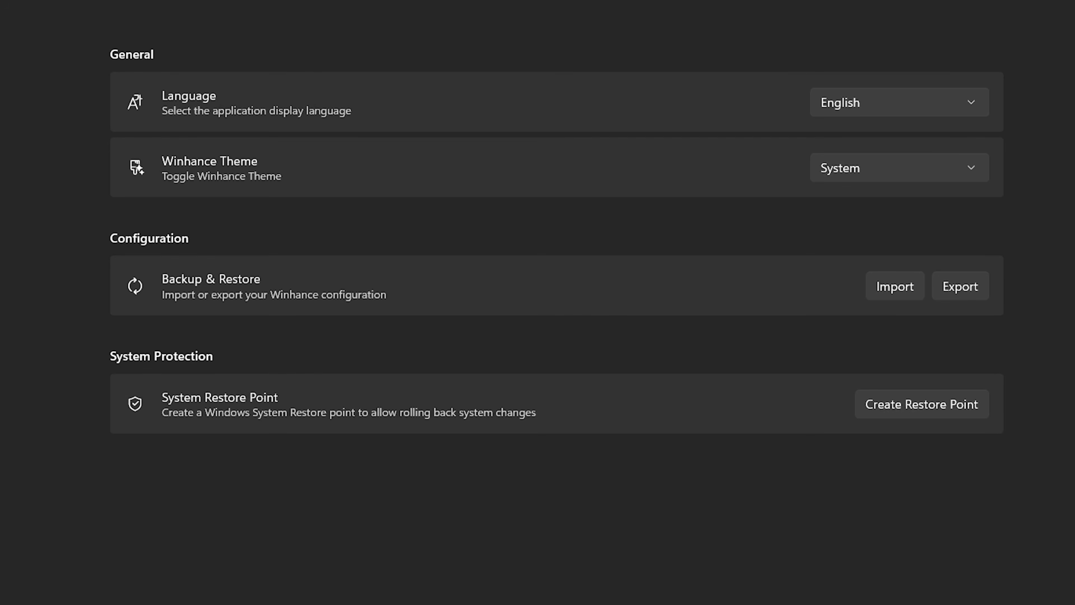
Start a configuration import from the Winhance settings and choose Restore Windows defaults.
click(895, 286)
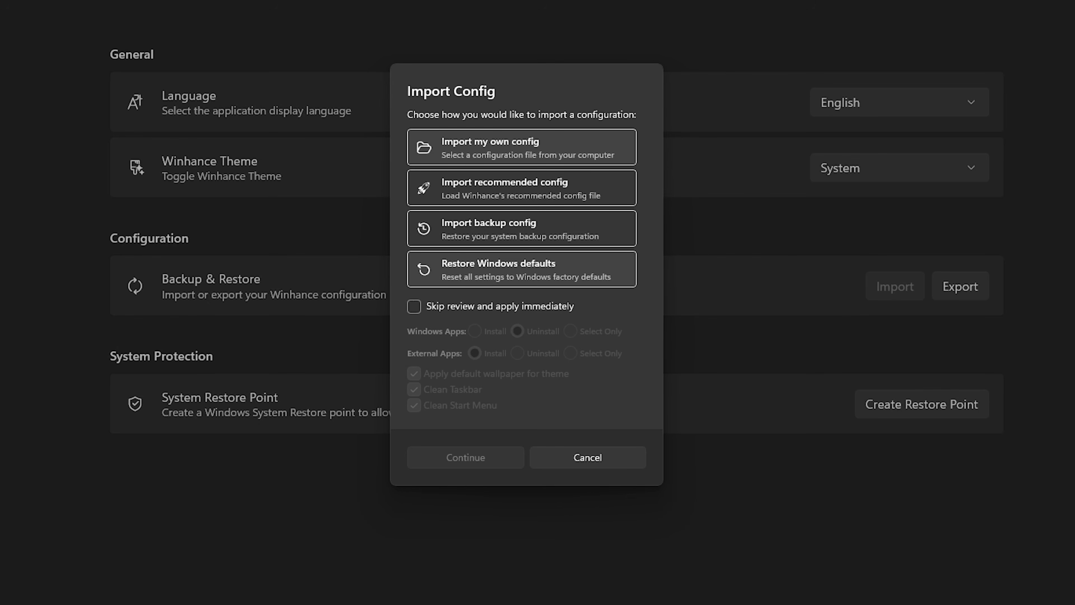
click(522, 270)
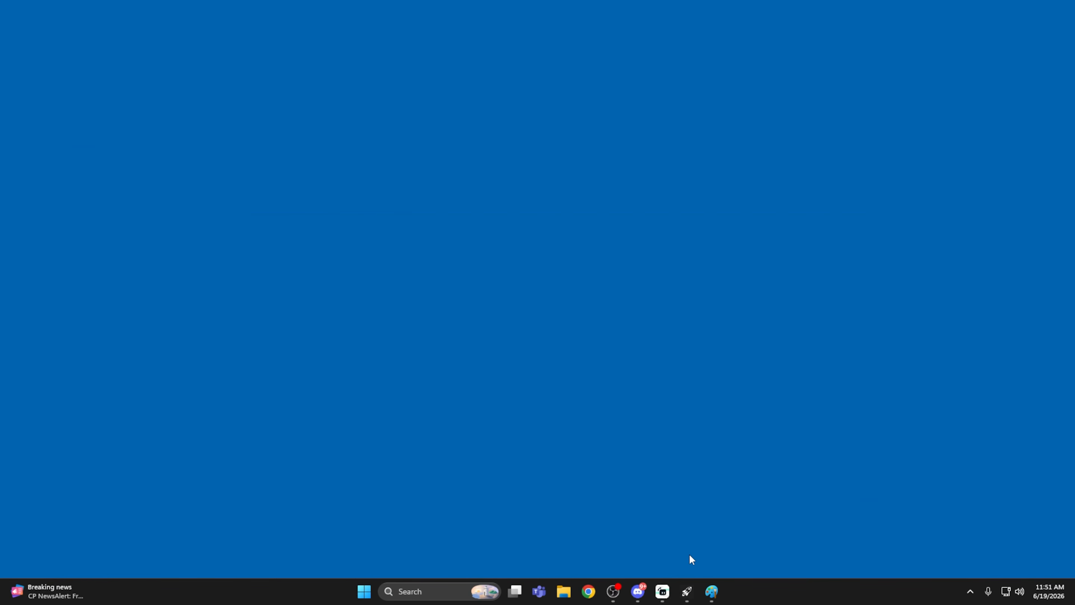
Search Windows for "create", open the system protection settings for restore points, and move the dialog to the middle of the desktop.
key(super)
text(c)
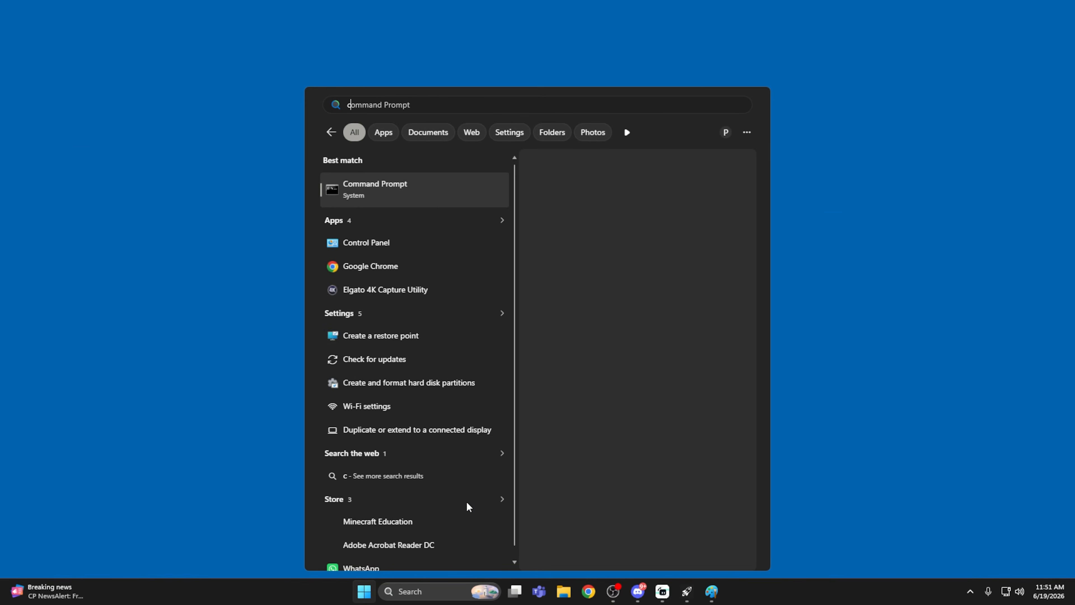
text(reate)
key(Return)
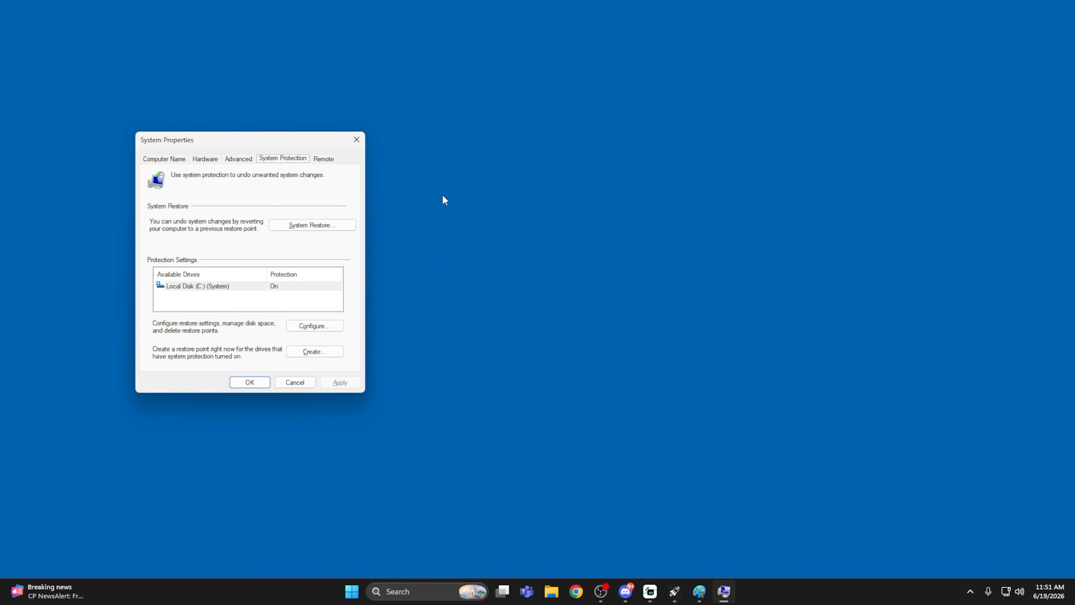
drag(271, 141, 574, 101)
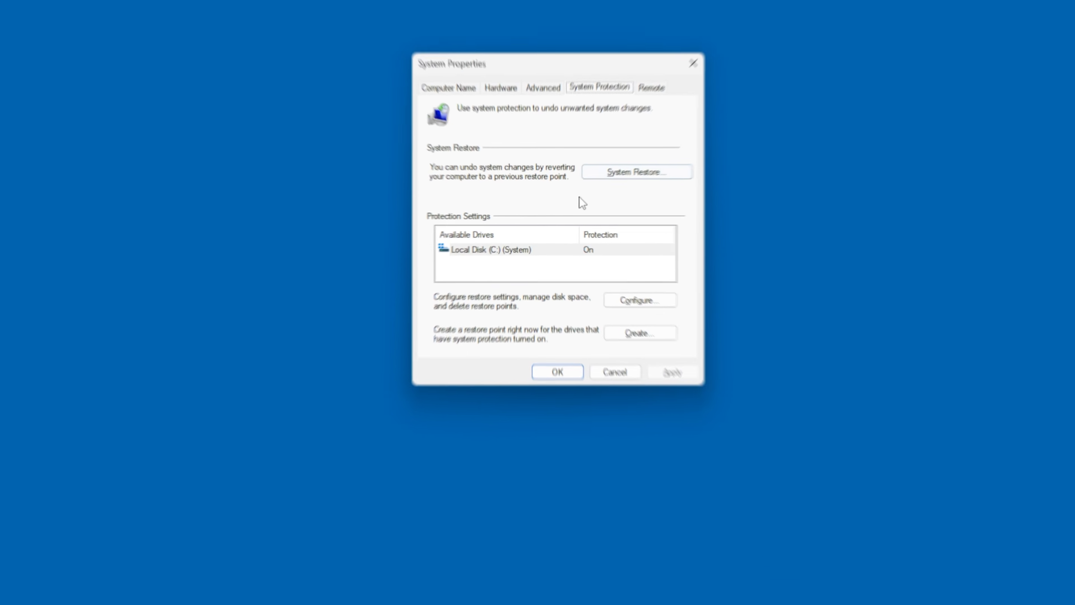
Start System Restore, select the Winhance restore point of 6/19/2026 11:50:19 AM and continue with it.
click(640, 165)
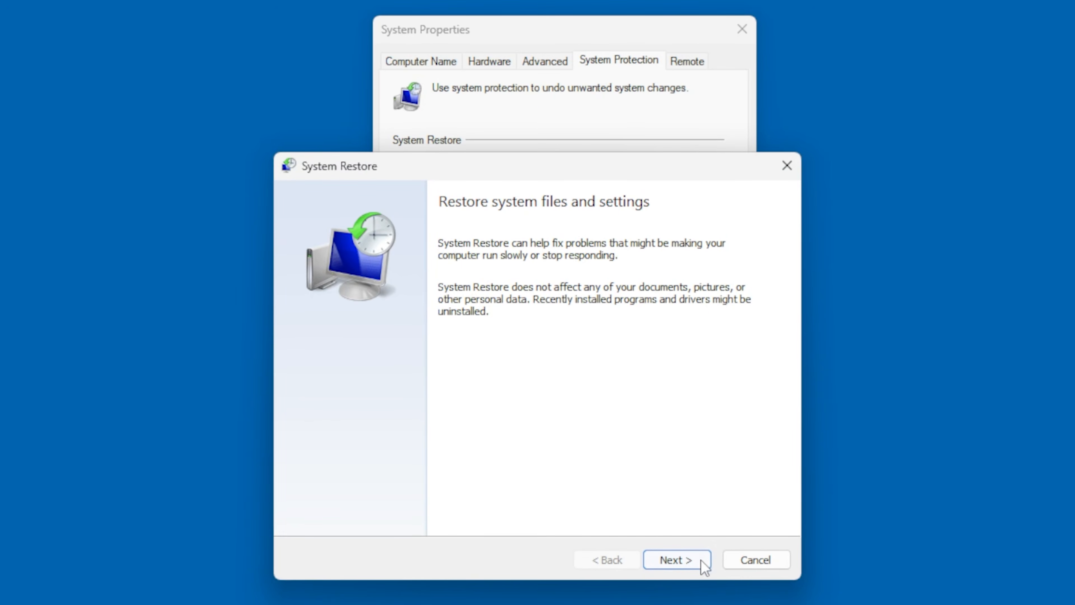
click(692, 542)
click(546, 322)
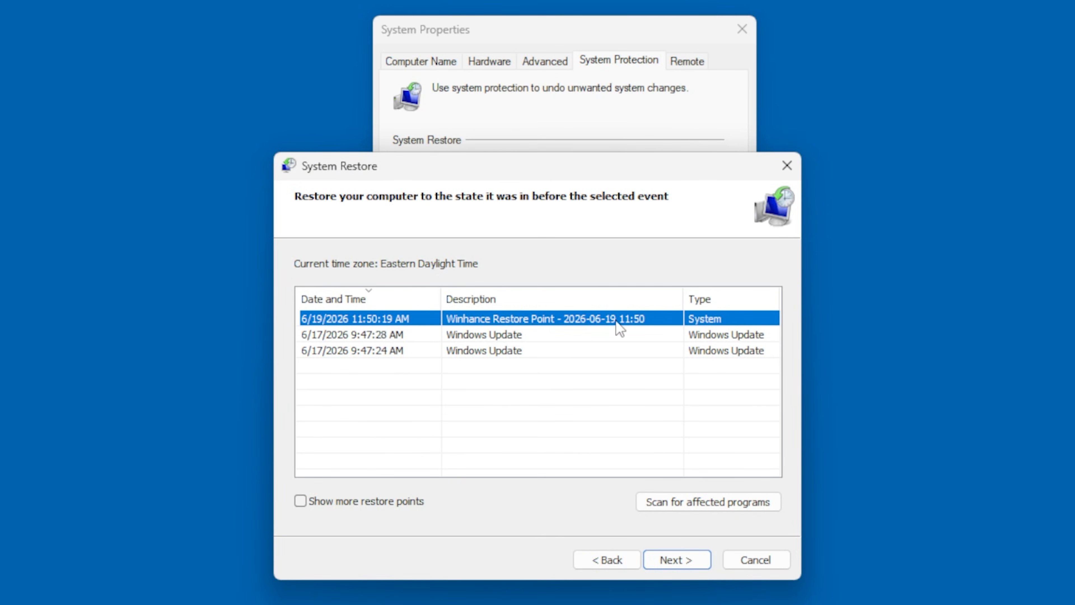
click(676, 562)
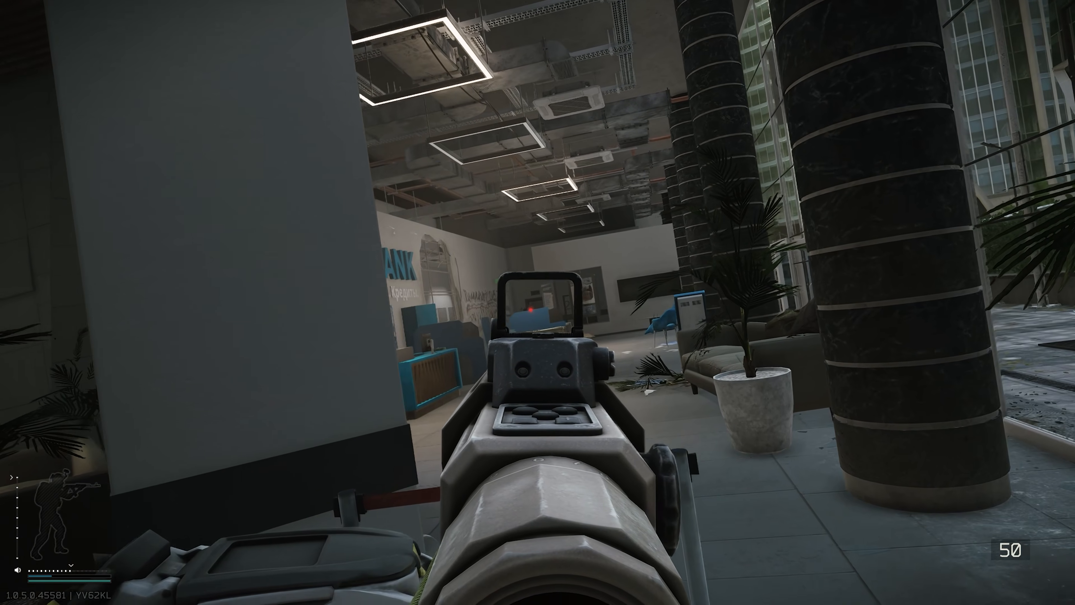
ctrl+right_click(538, 303)
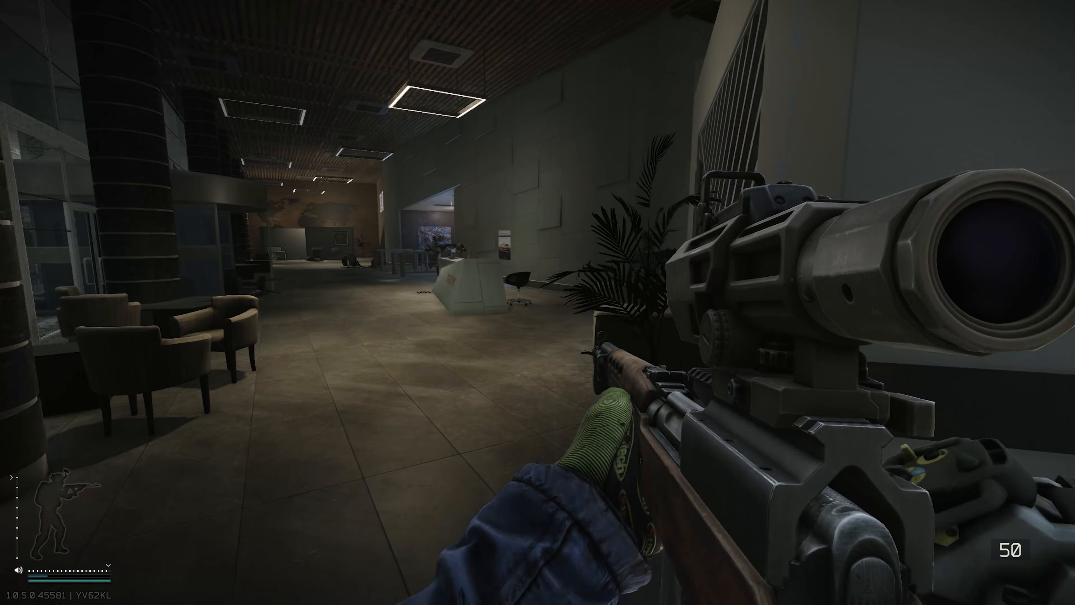
key(shift+w)
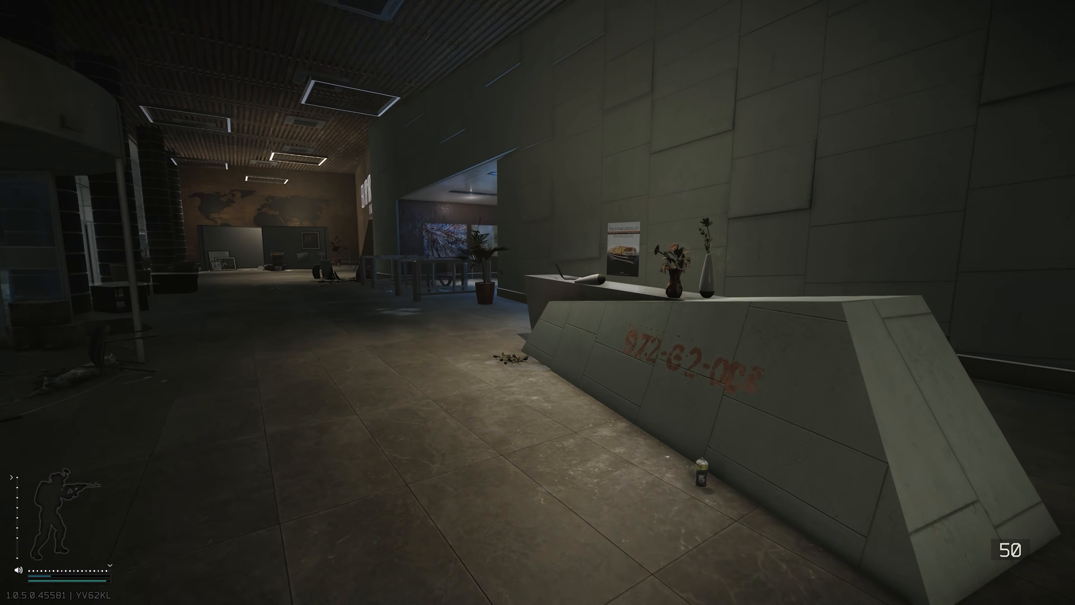
key(shift+w)
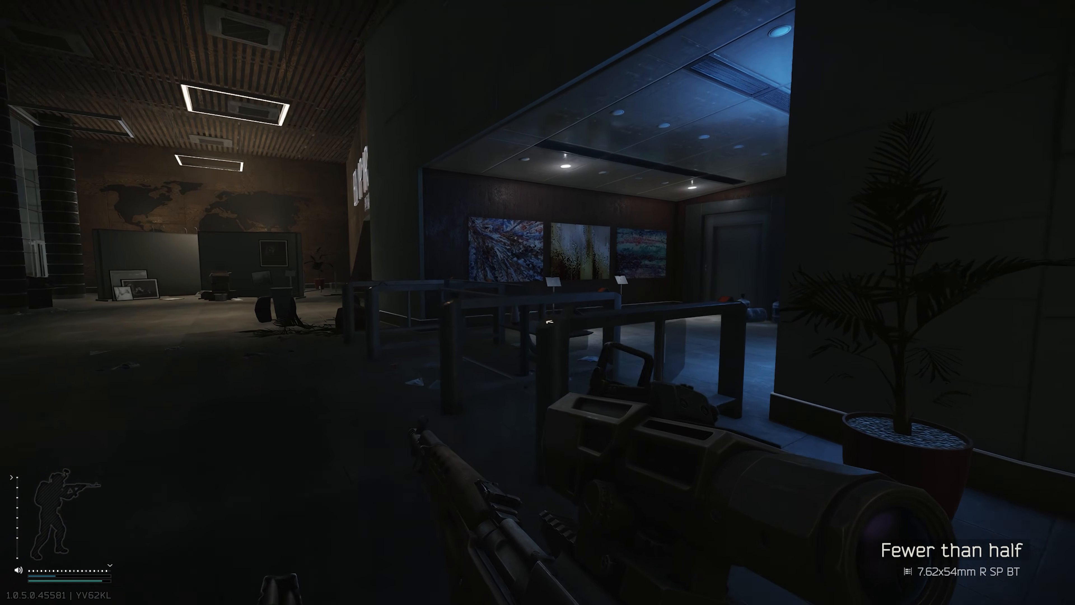
key(Tab)
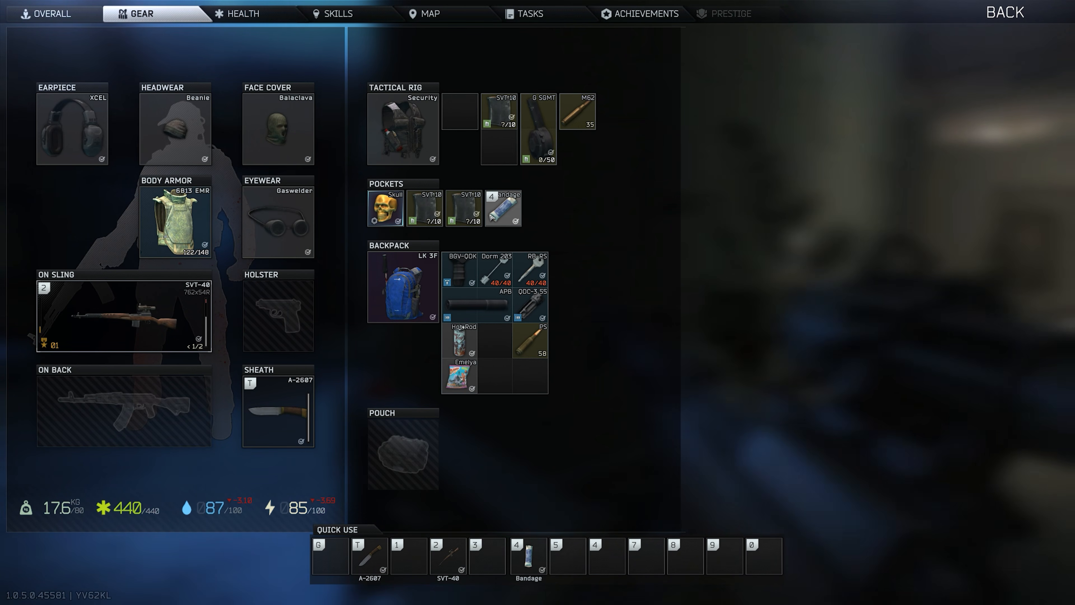
key(Tab)
key(r)
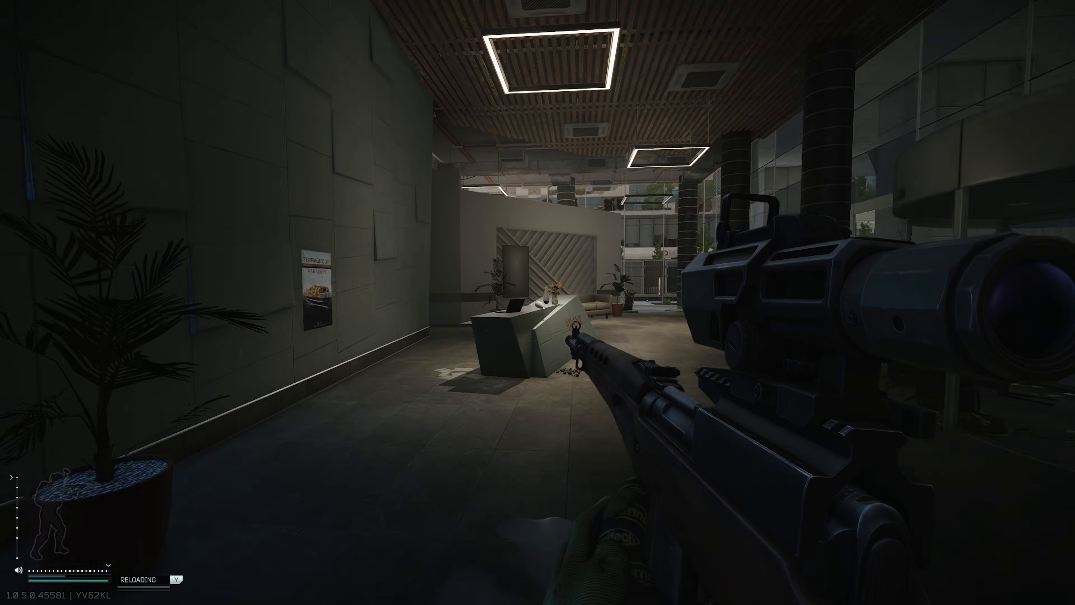
key(a)
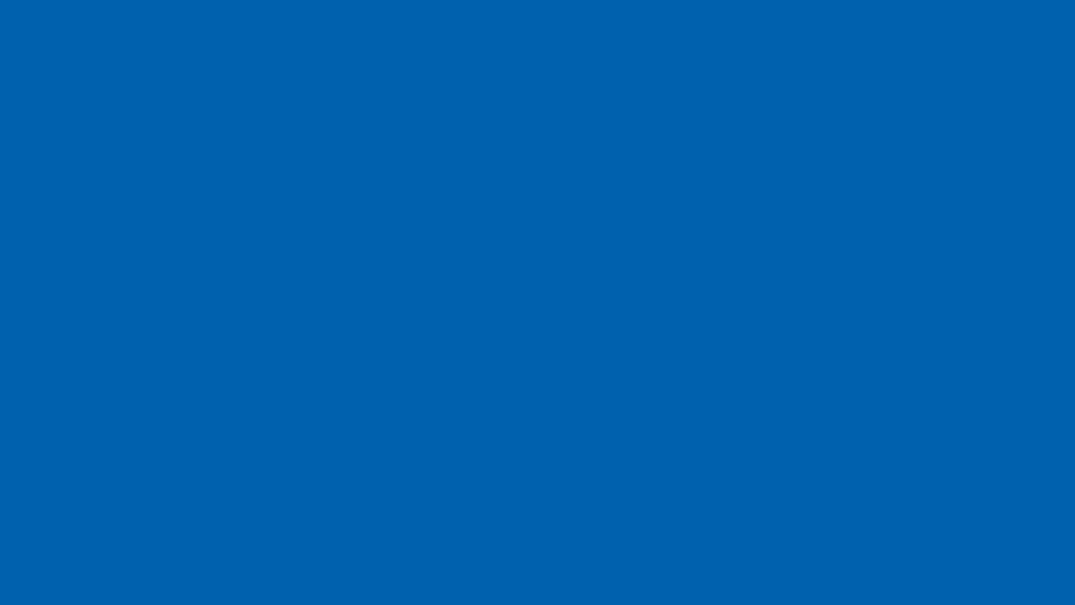
Show the startup apps in Task Manager, sort them by startup impact and widen the Name column.
key(ctrl+shift+Escape)
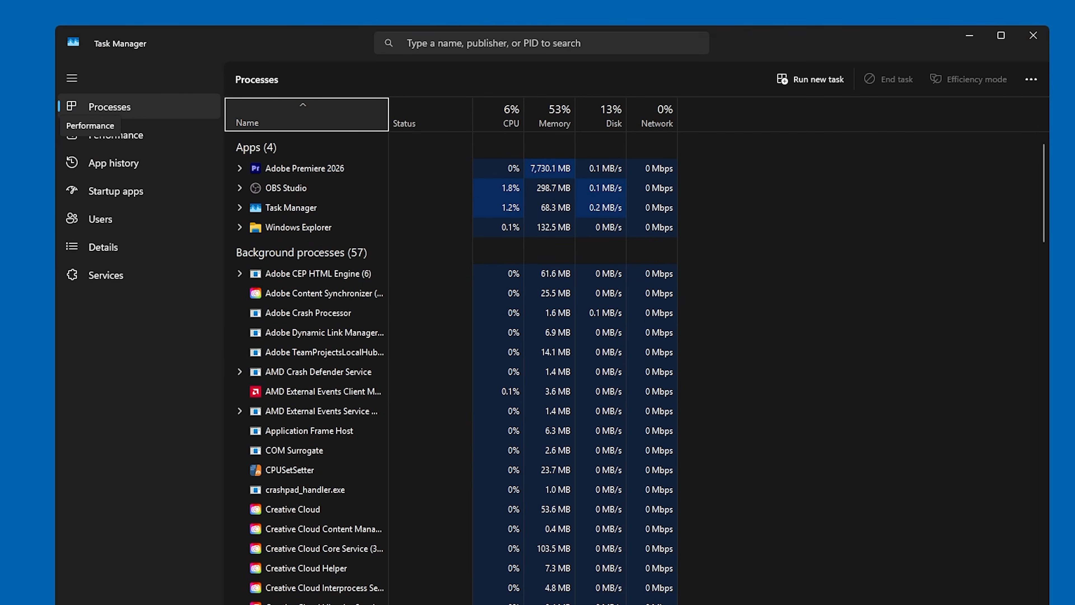
click(106, 191)
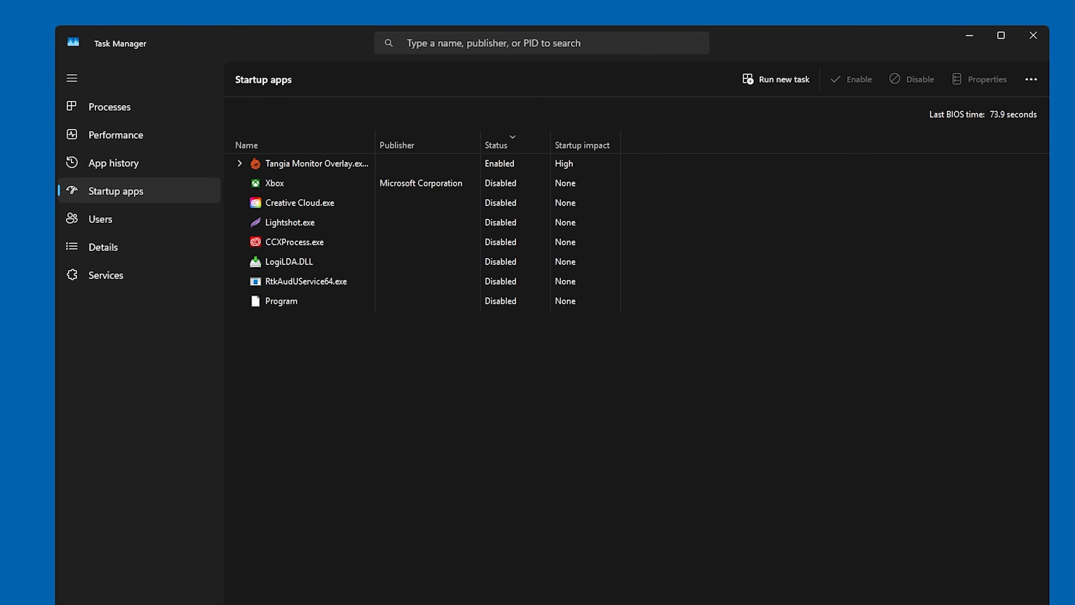
click(1031, 79)
click(305, 184)
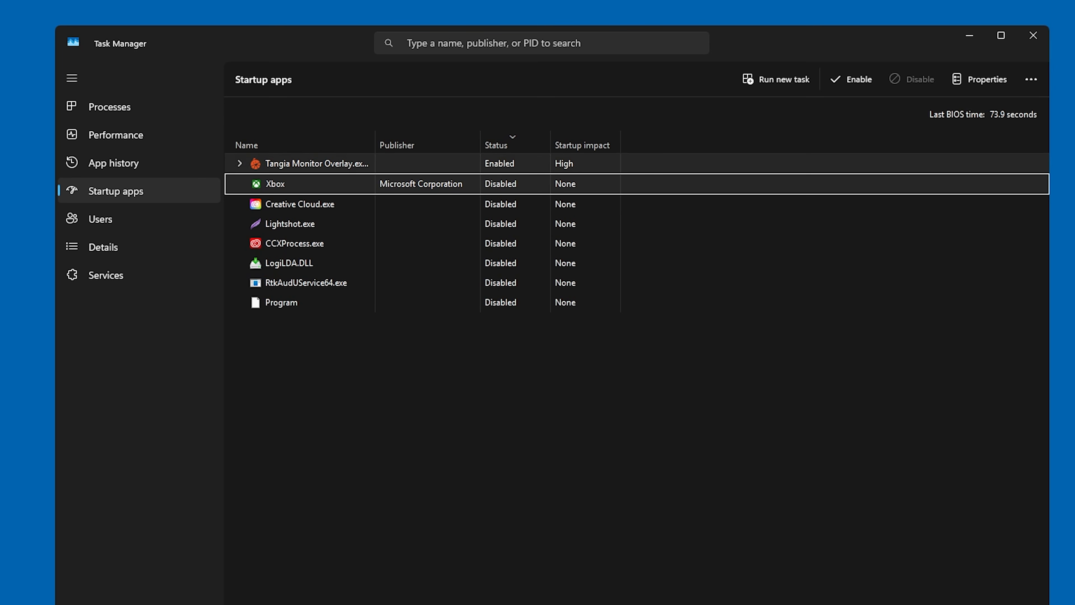
click(583, 144)
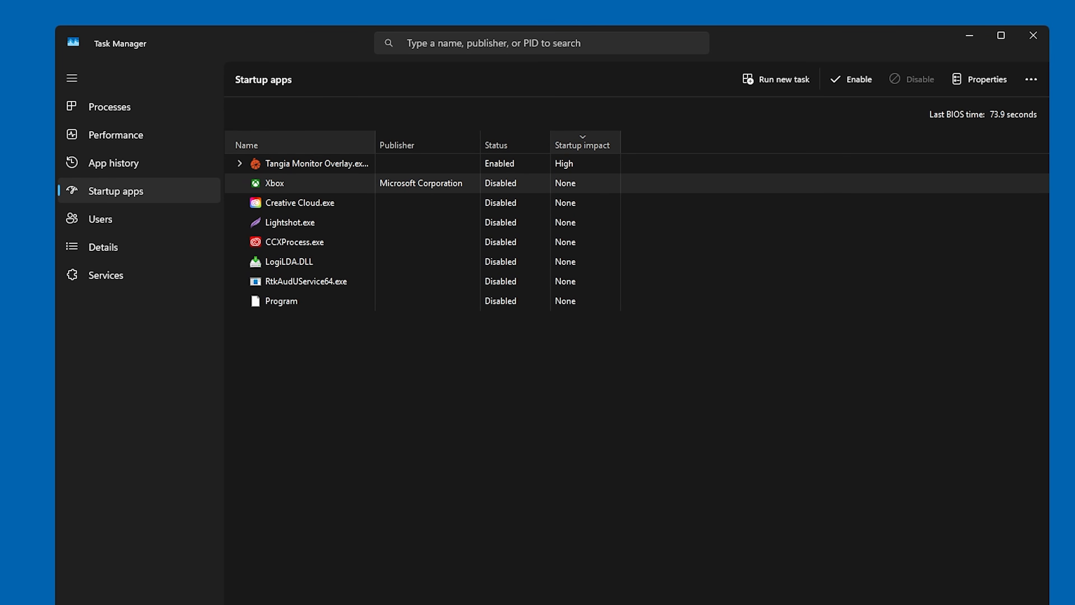
drag(375, 144, 437, 144)
Disable the Tangia Monitor Overlay startup app and enable it again.
right_click(578, 167)
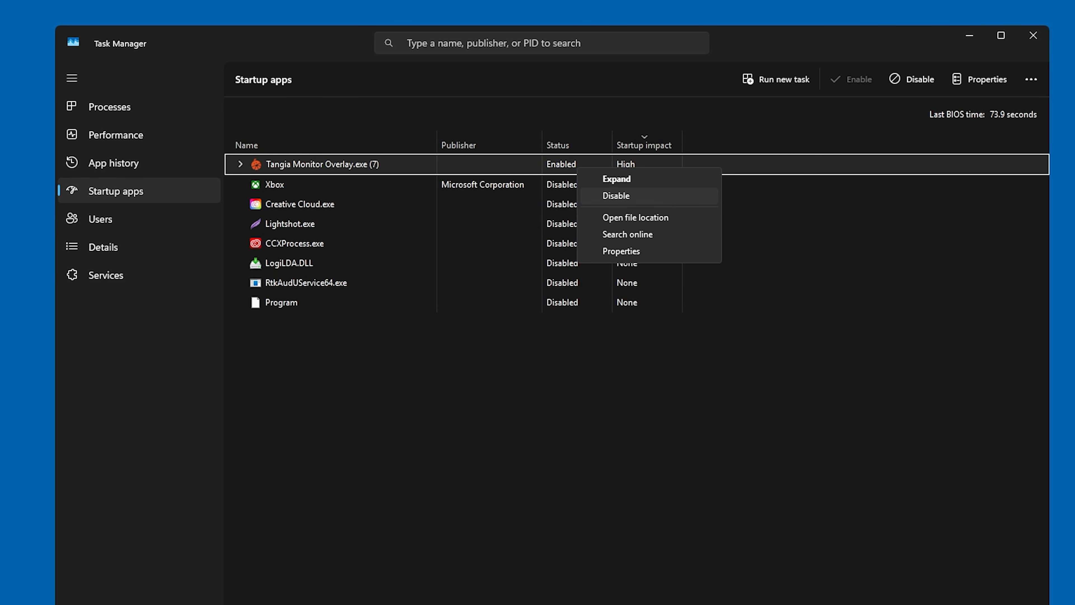
click(616, 196)
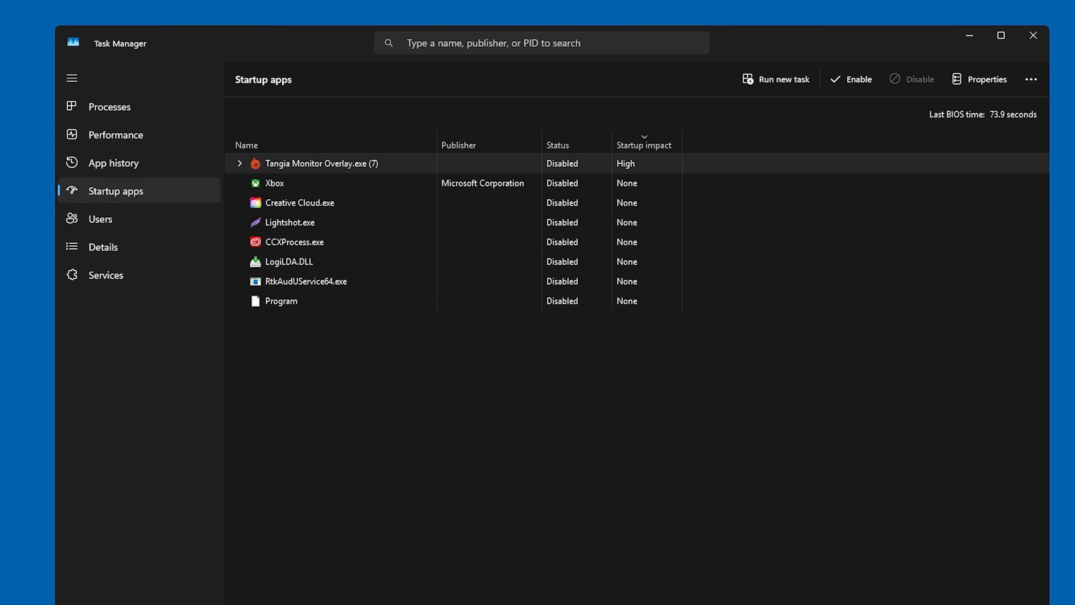
right_click(580, 162)
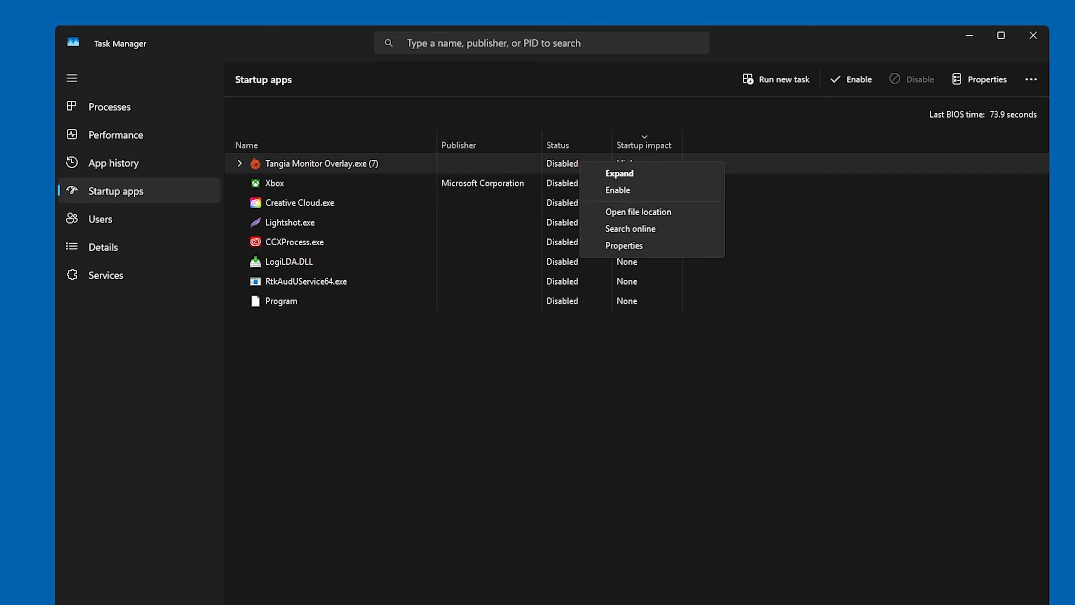
click(619, 190)
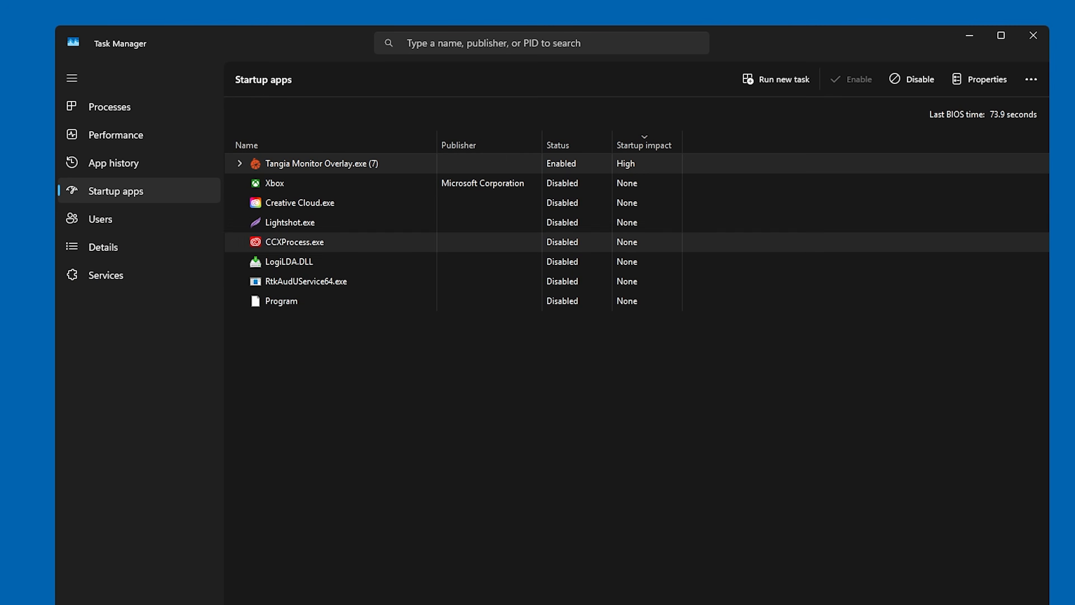
Search online for information about the LogiLDA.DLL startup entry.
right_click(356, 262)
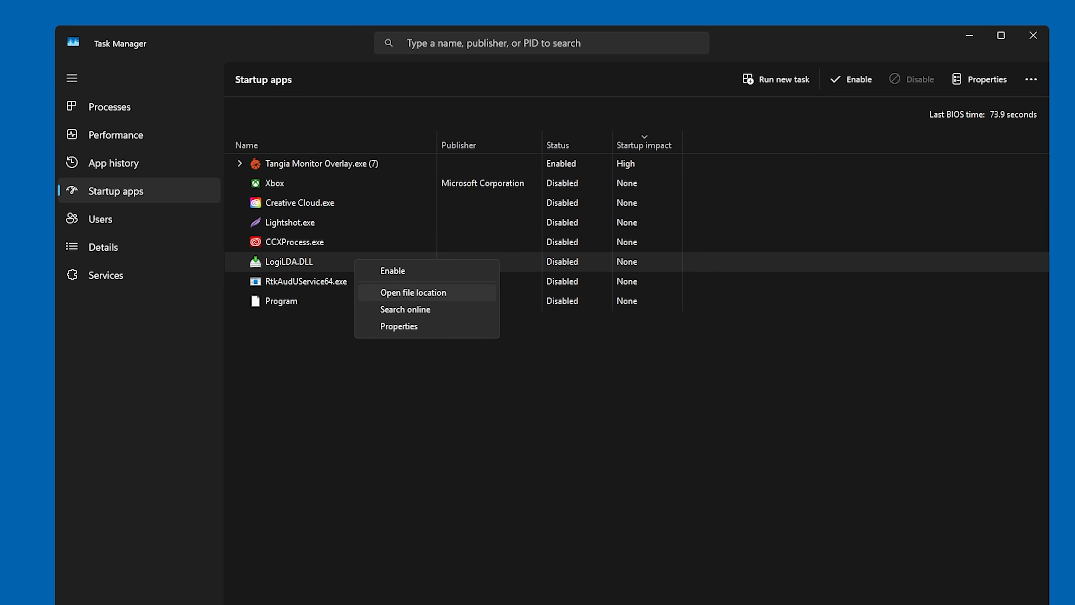
click(405, 309)
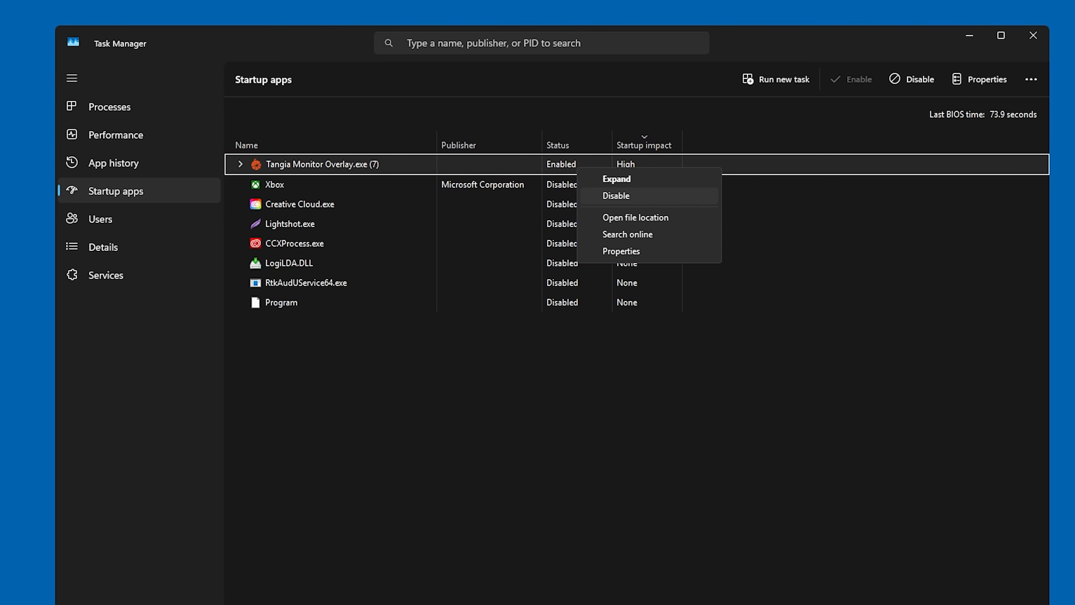
Disable Tangia Monitor Overlay from running at startup.
click(617, 196)
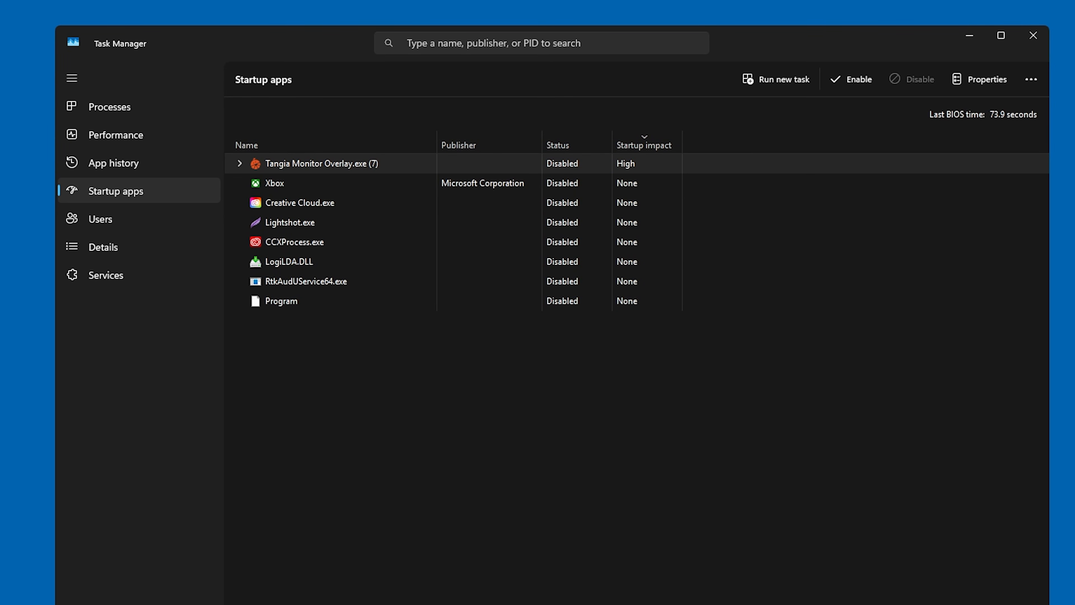
right_click(586, 163)
key(Escape)
right_click(581, 163)
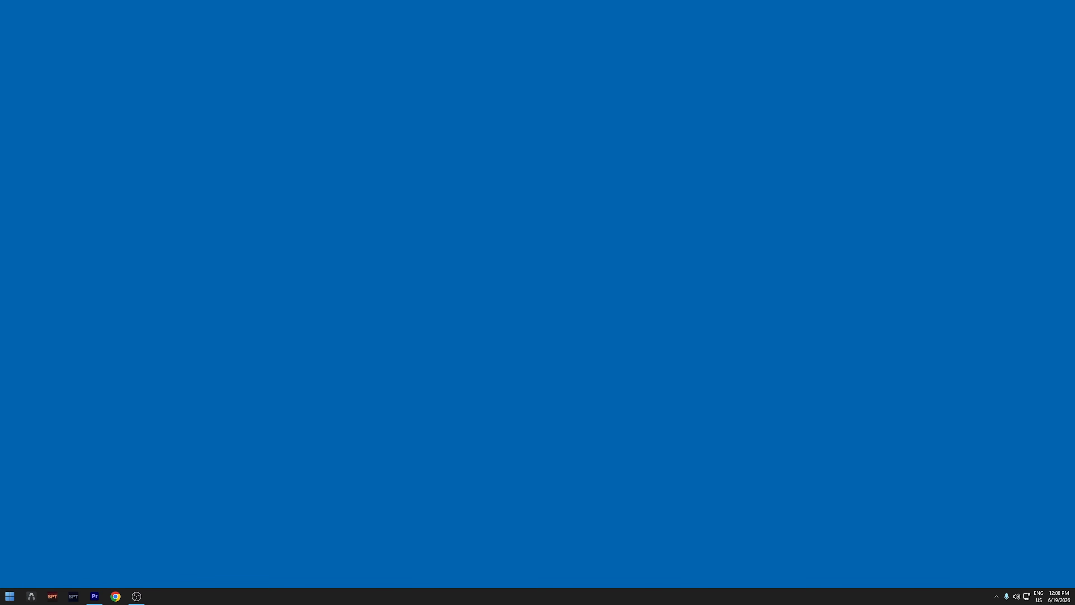
Open File Explorer and go to the Battlestate Games\Escape from Tarkov folder on the C: drive.
key(super+e)
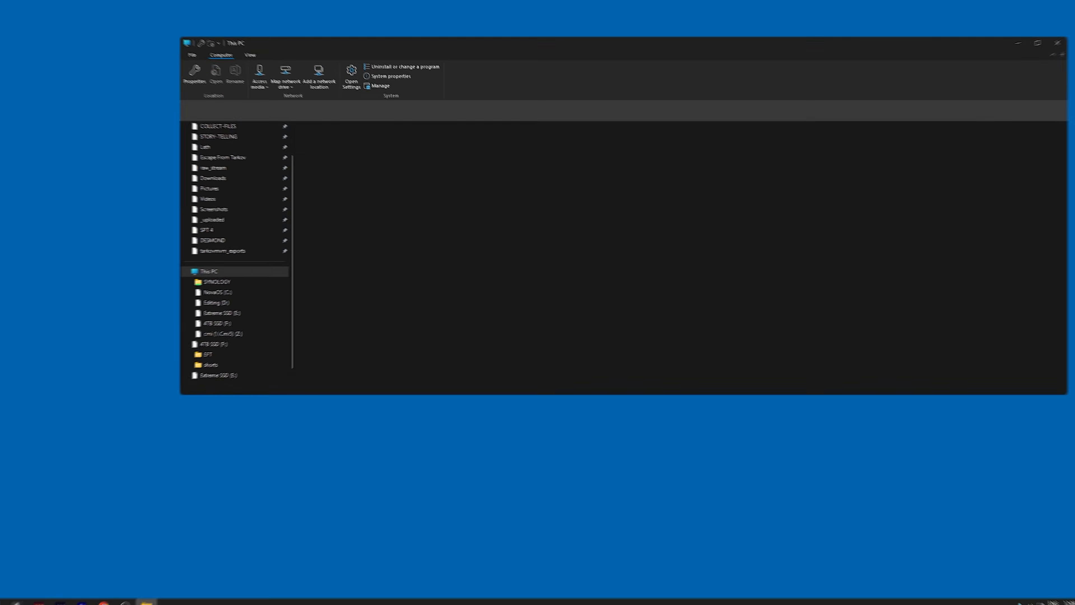
double_click(358, 147)
drag(494, 46, 652, 76)
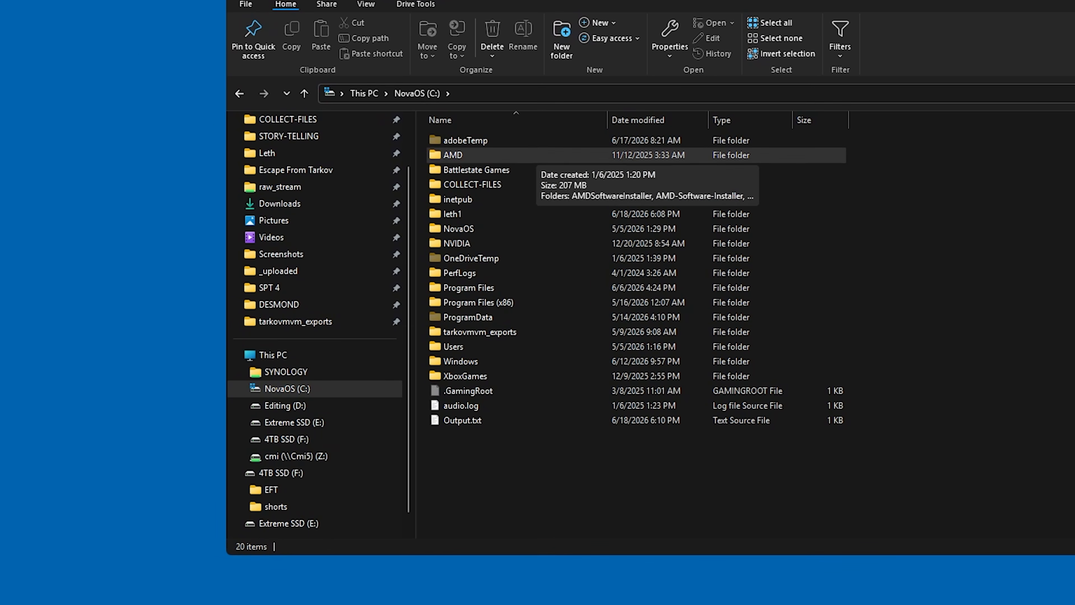
double_click(472, 170)
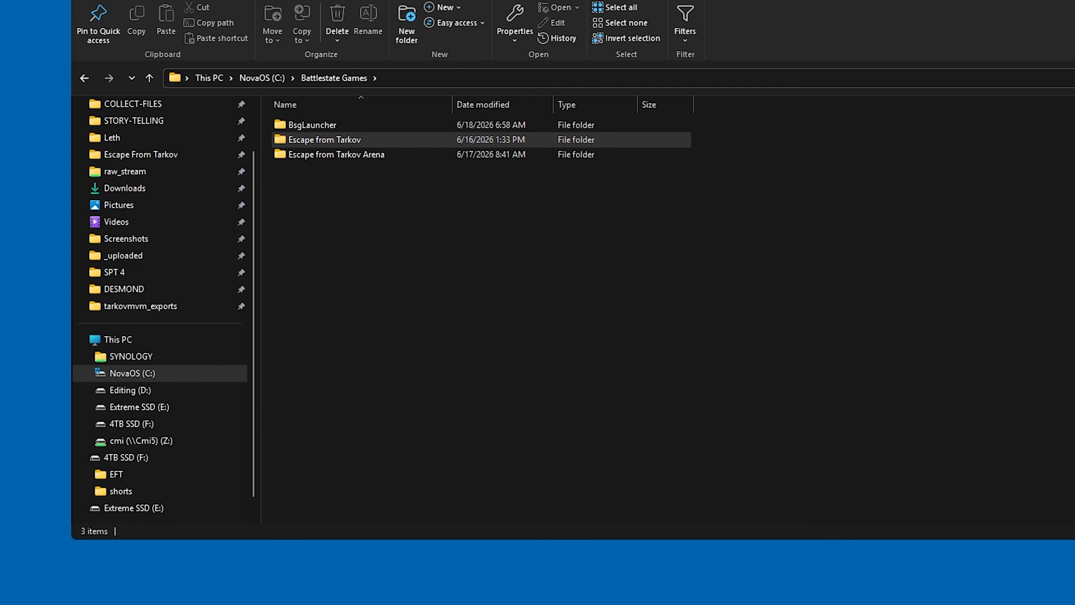
double_click(324, 139)
Open the compatibility properties of EscapeFromTarkov.exe and confirm them with Disable fullscreen optimizations ticked.
click(330, 199)
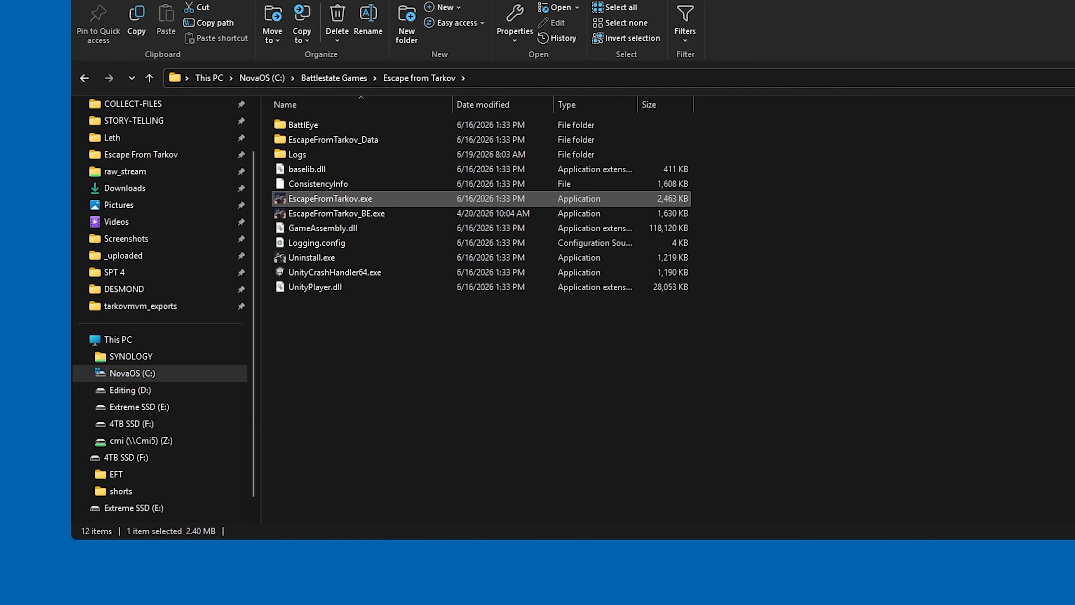
right_click(326, 199)
click(351, 519)
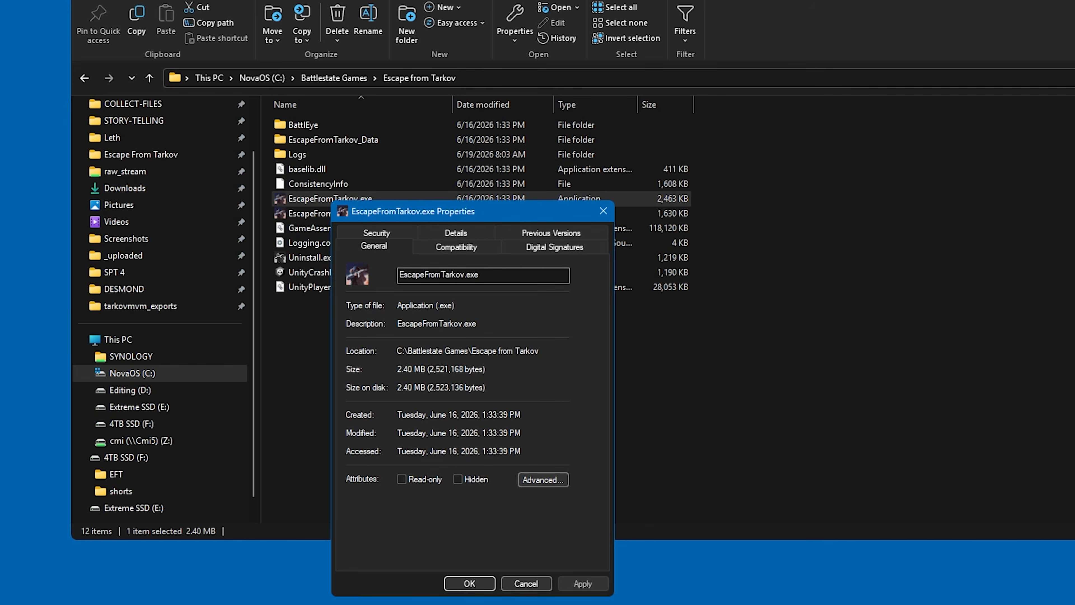
click(457, 247)
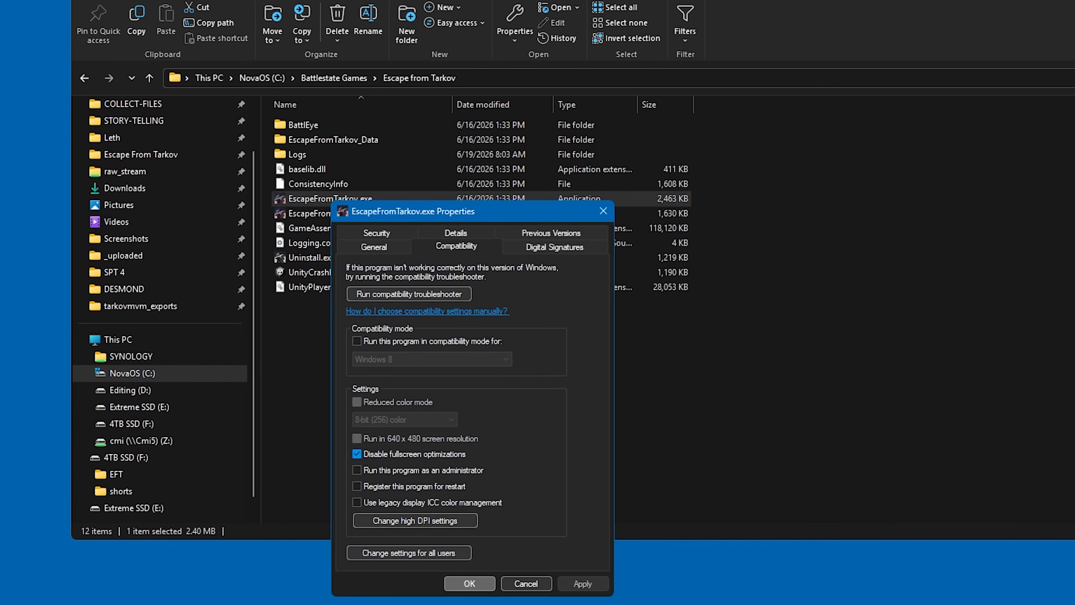
click(470, 583)
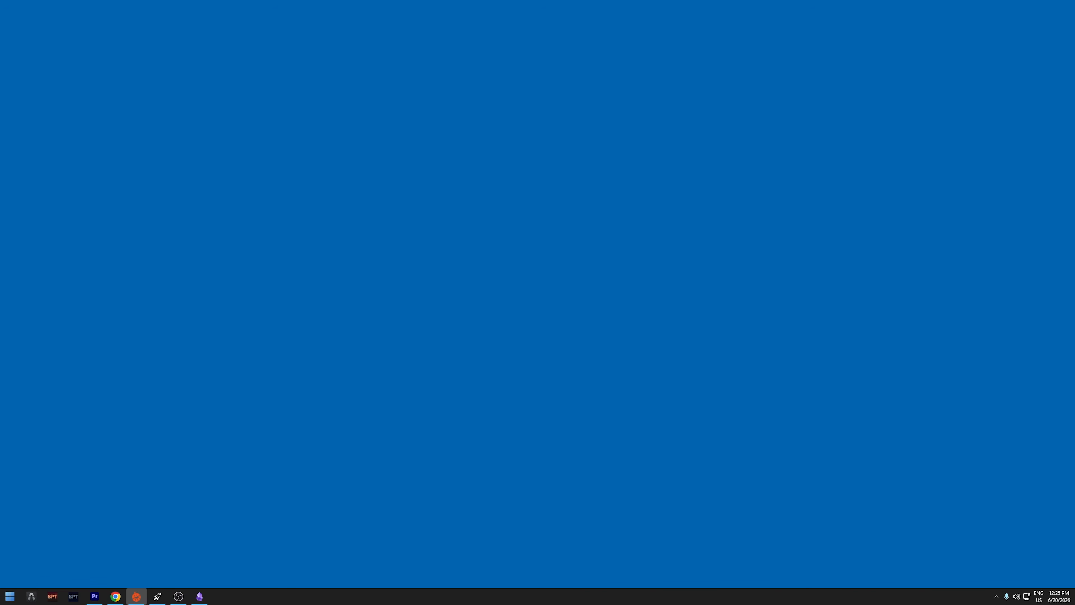
Search Windows for "advanced system" and open the Performance Options from System Properties.
key(super)
text(advanc)
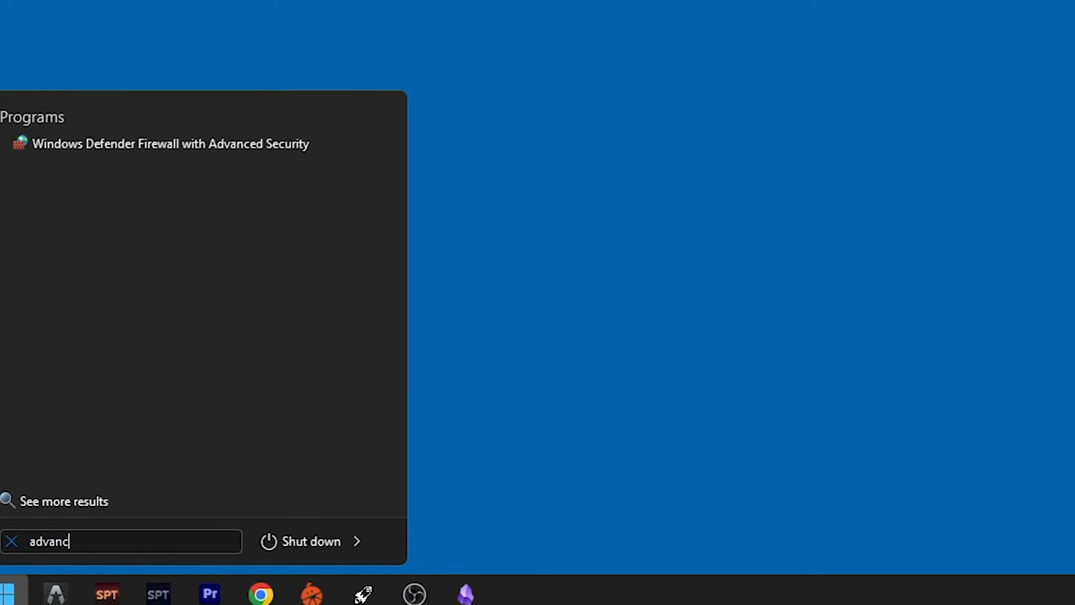
text(ed system)
key(Return)
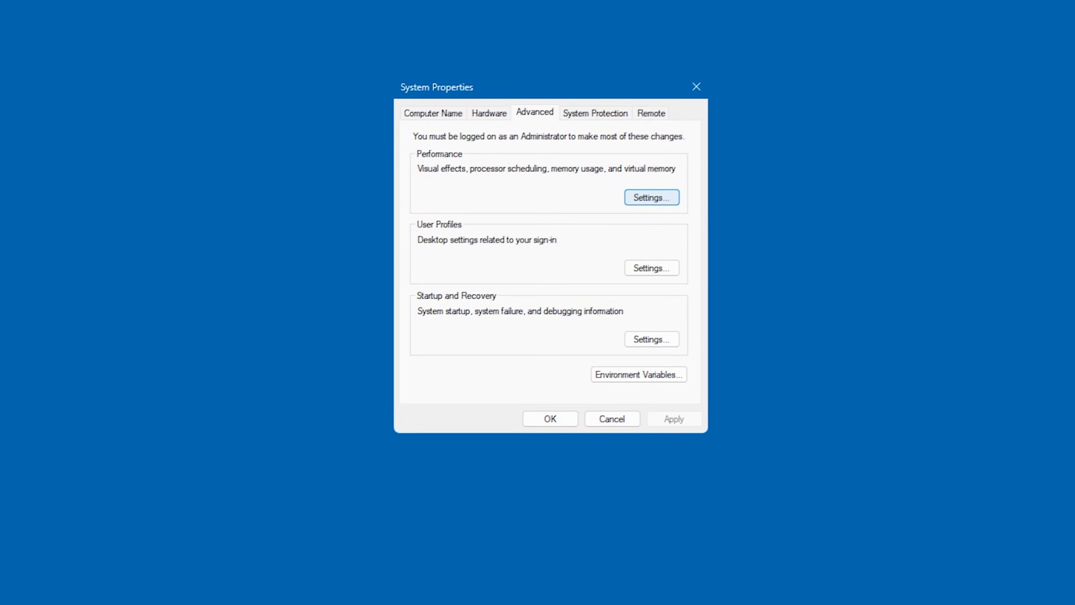
key(Return)
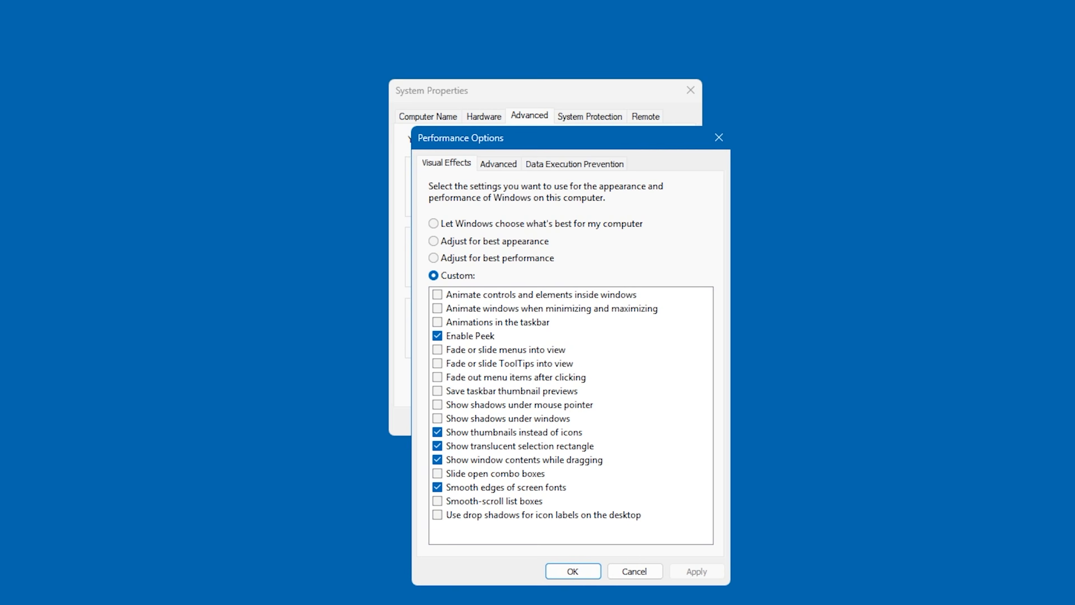
Open the virtual memory settings and toggle automatic paging file management for all drives.
key(ctrl+Tab)
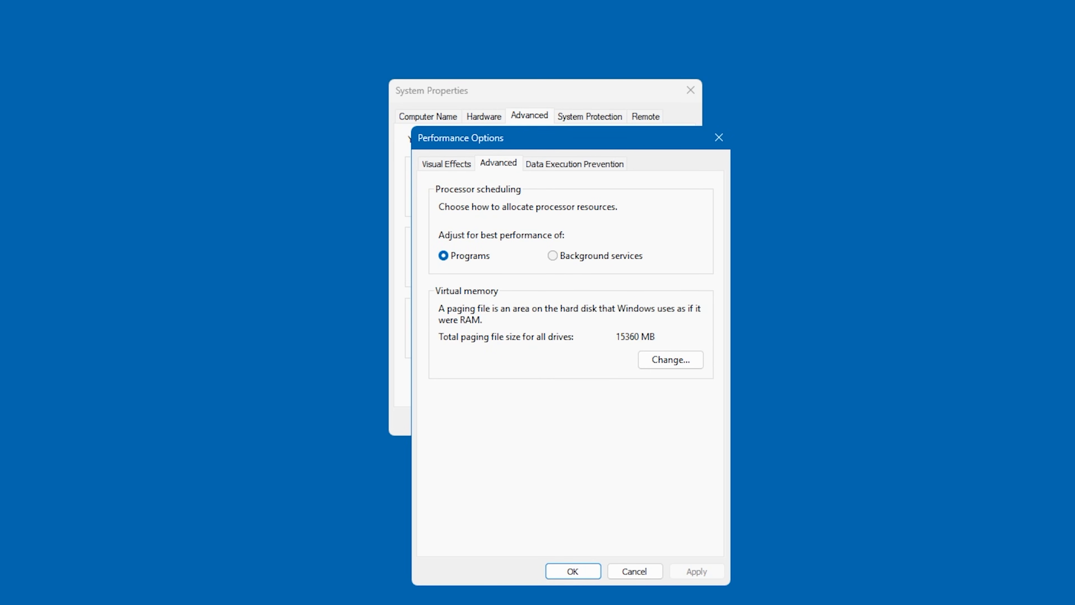
key(alt+c)
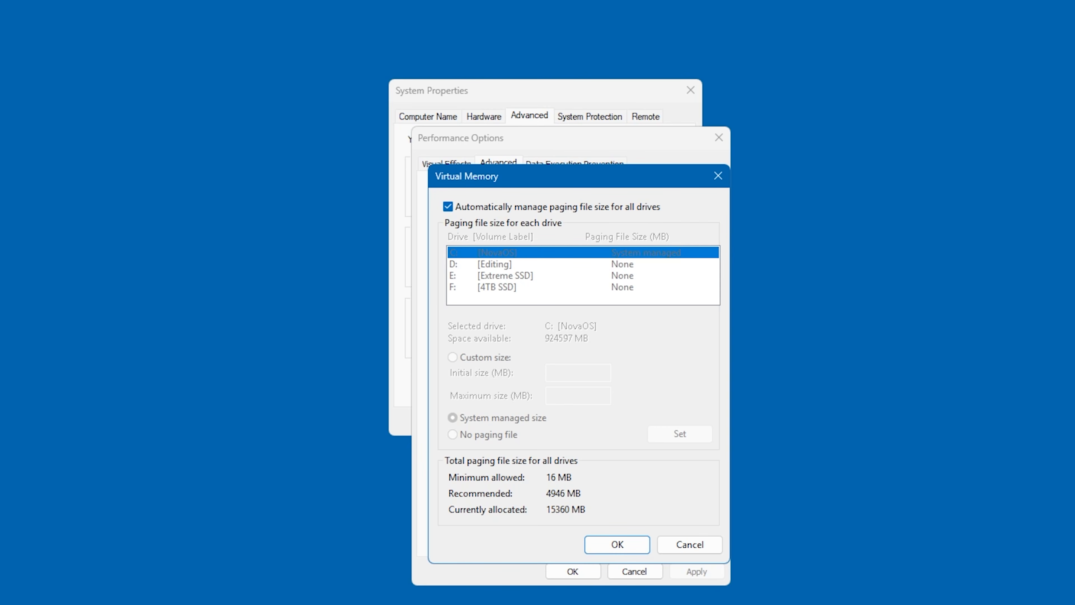
click(448, 207)
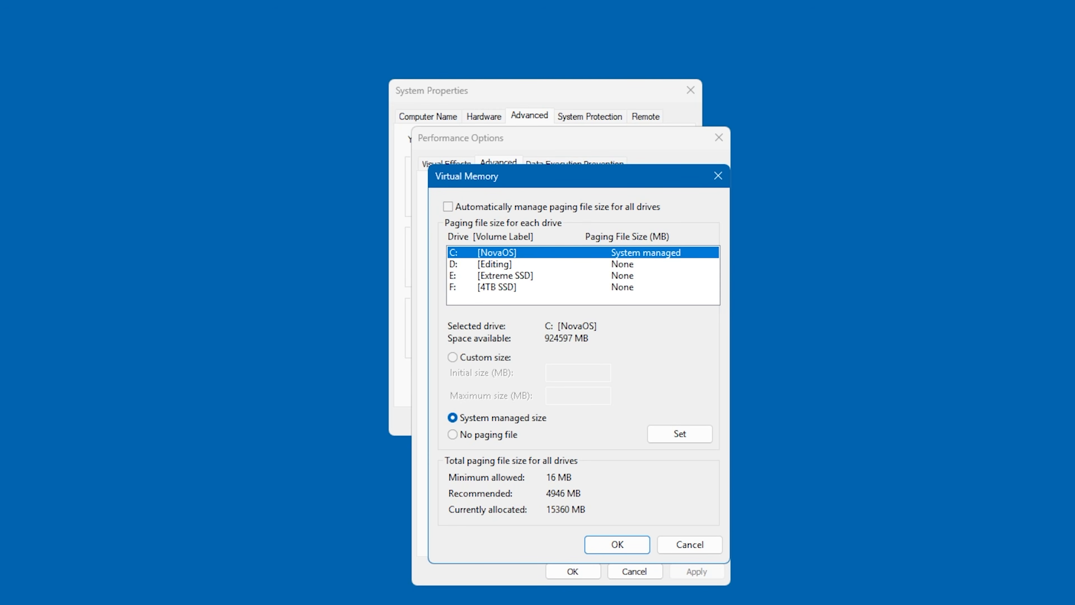
click(448, 207)
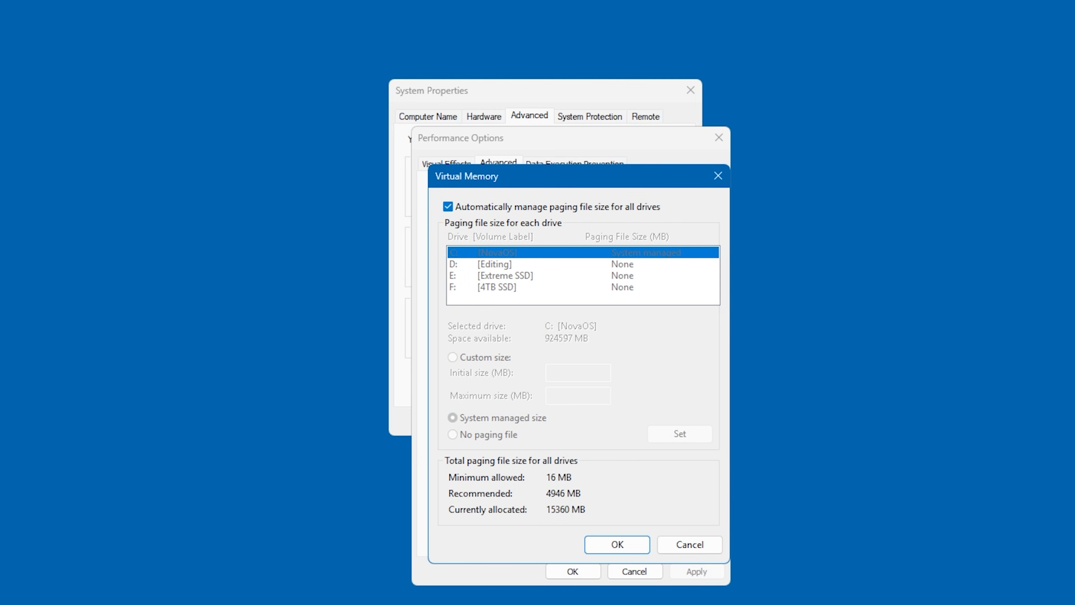
click(448, 207)
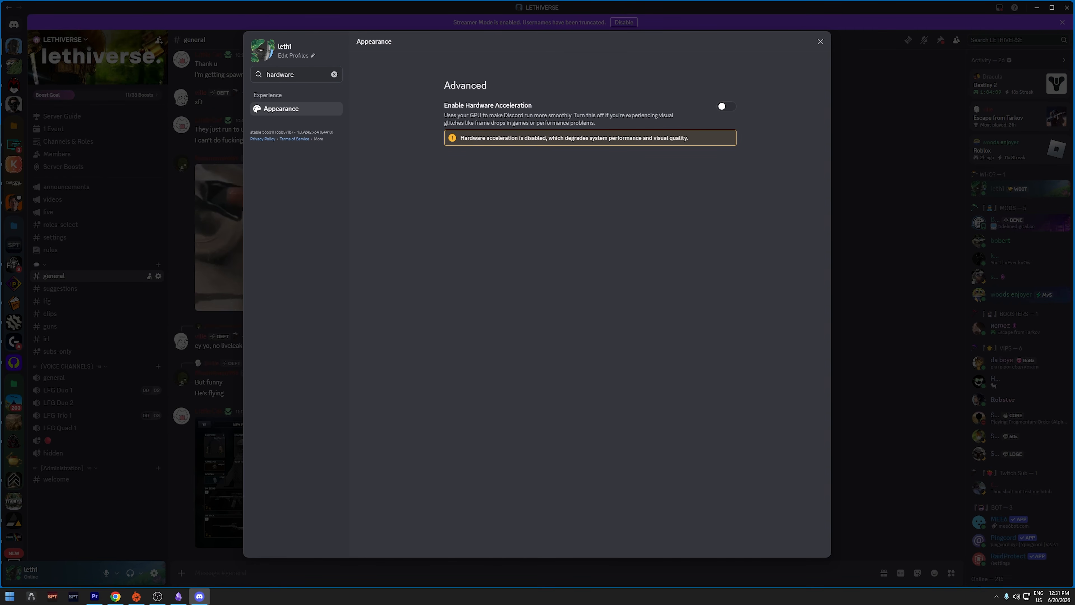
Try to enable Discord's hardware acceleration, cancelling the request to change and restart.
click(727, 107)
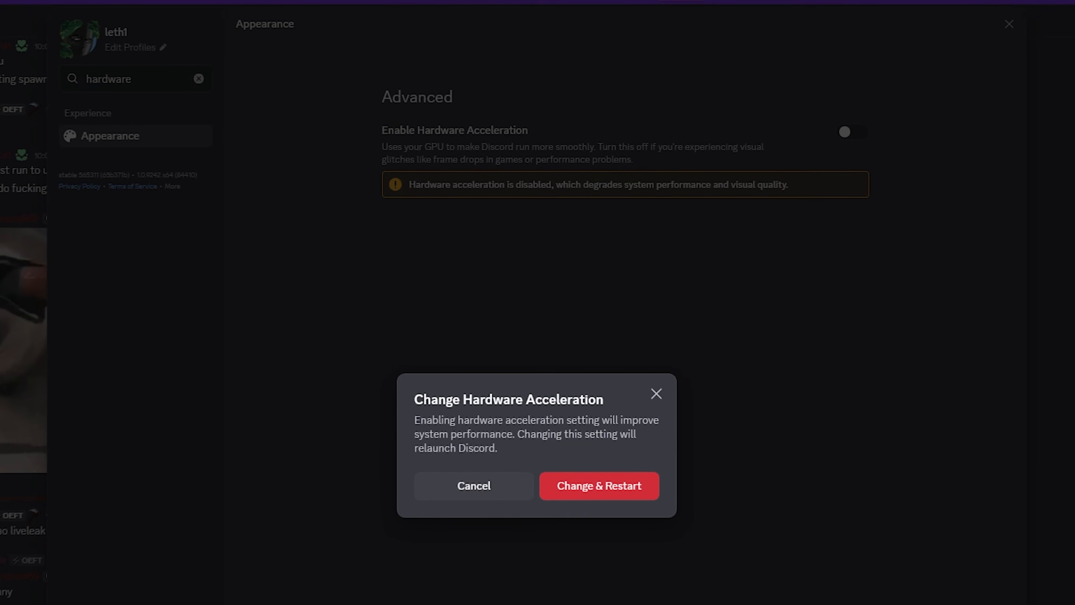
click(474, 486)
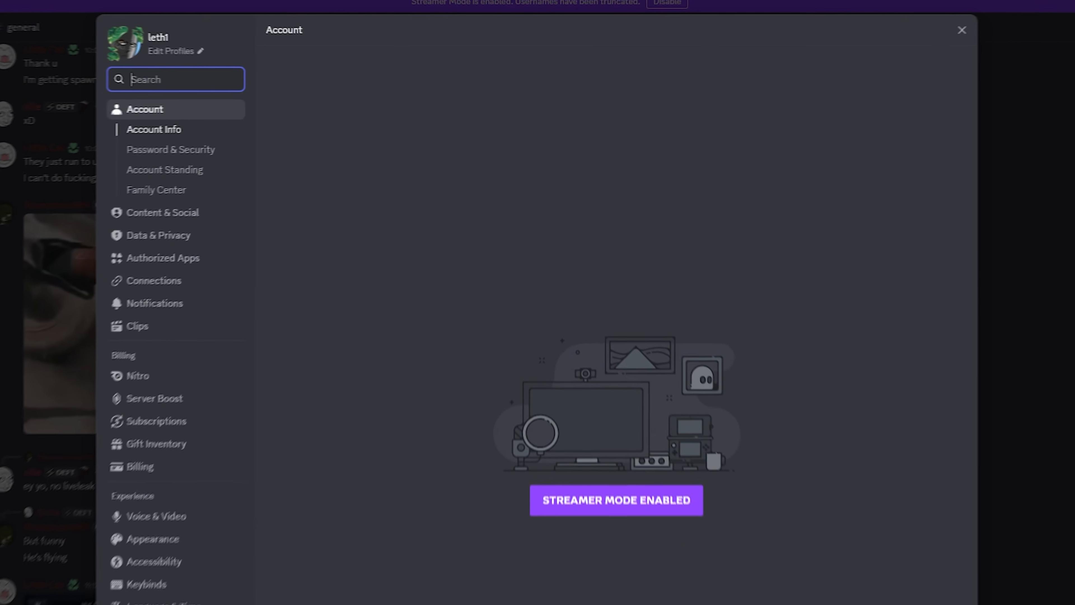
Search Discord's settings for "overlay", enable the game overlay and expand its per-game overrides.
text(overlay)
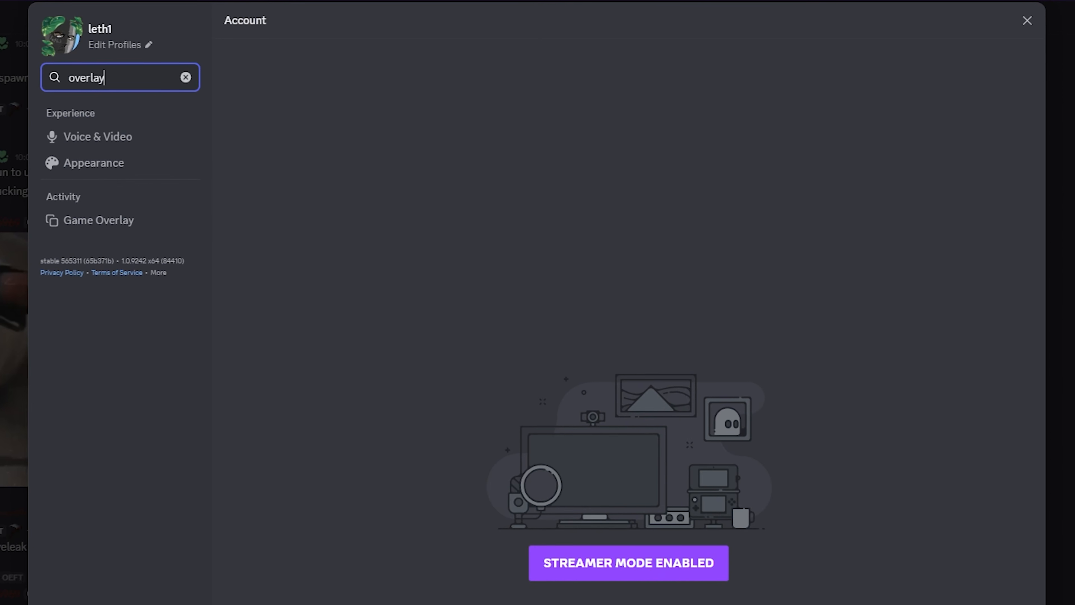
click(115, 217)
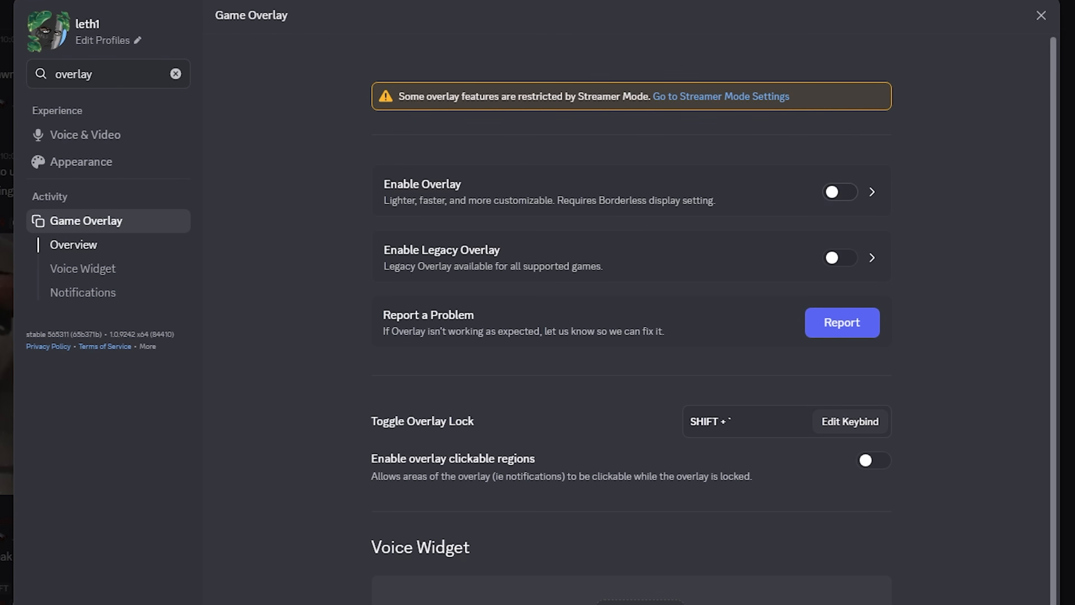
click(841, 191)
click(872, 192)
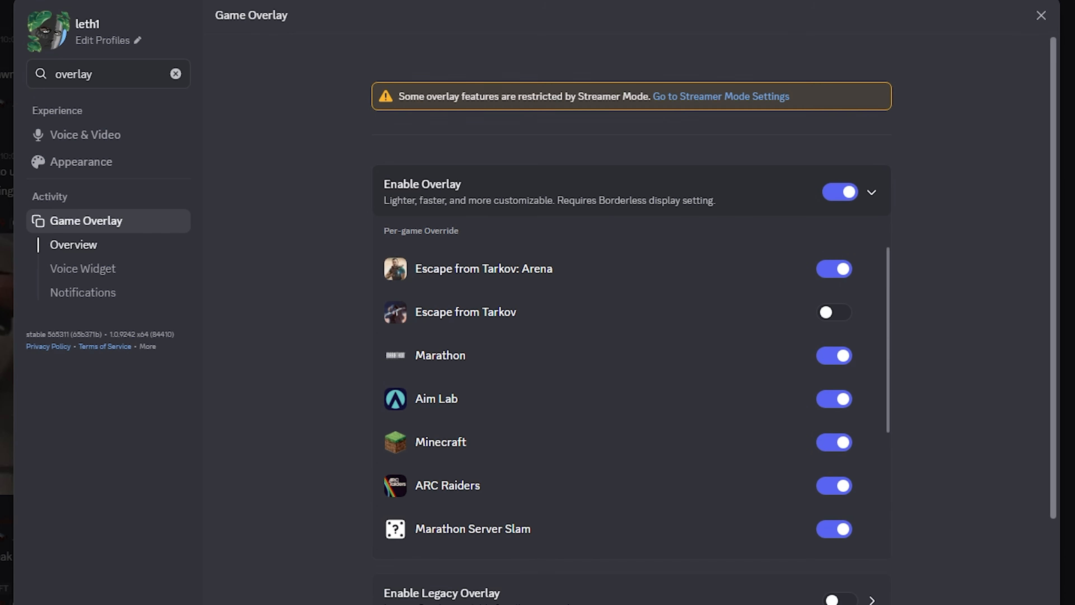
Disable the overlay for Escape from Tarkov: Arena, dismiss the feedback survey and toggle the general overlay off and on.
click(834, 269)
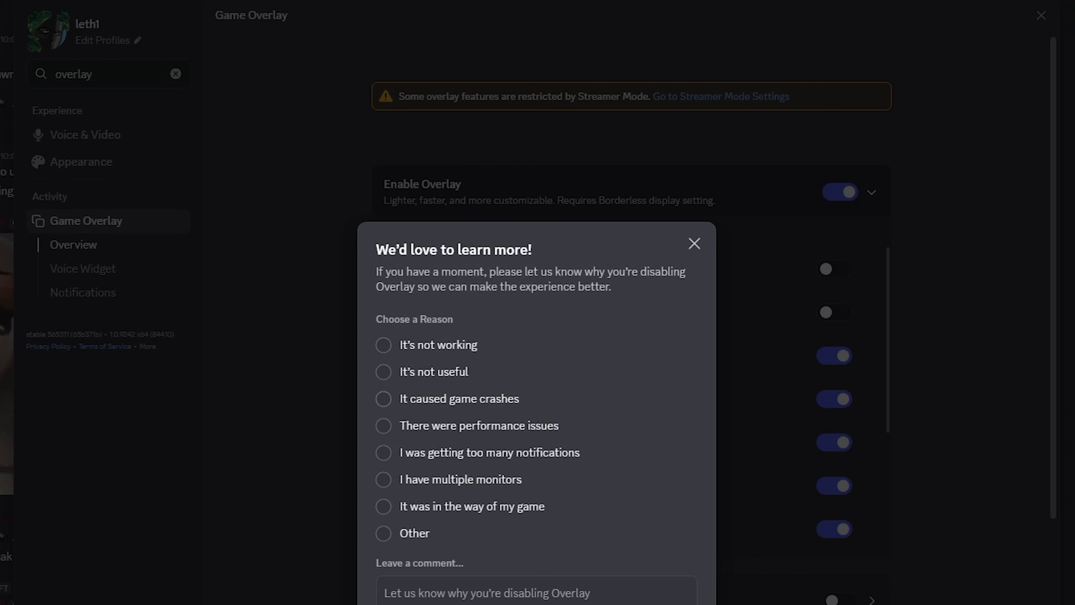
key(Escape)
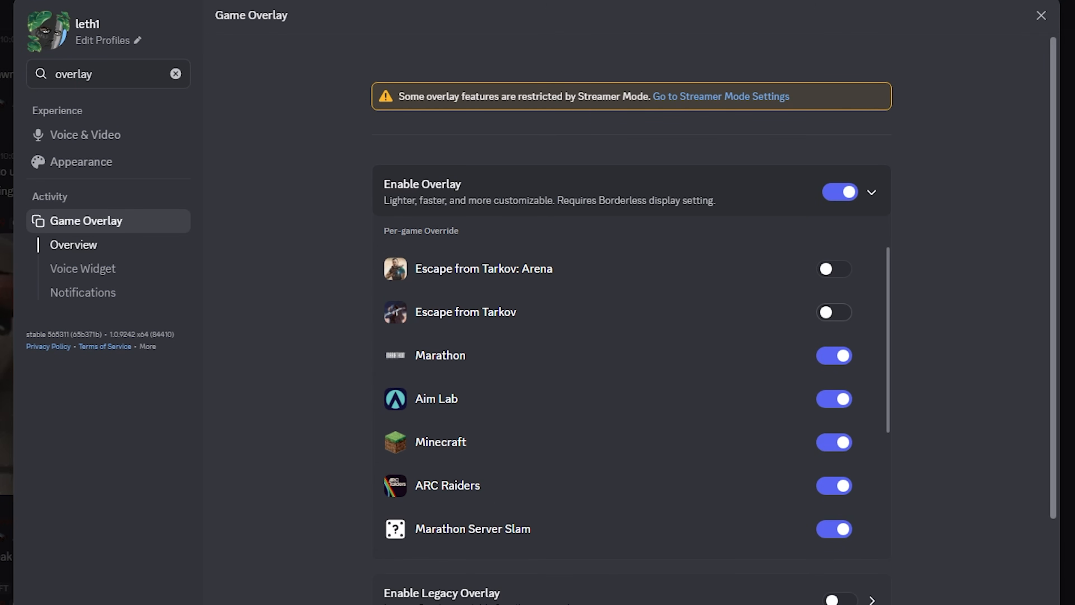
click(840, 192)
click(840, 191)
click(841, 192)
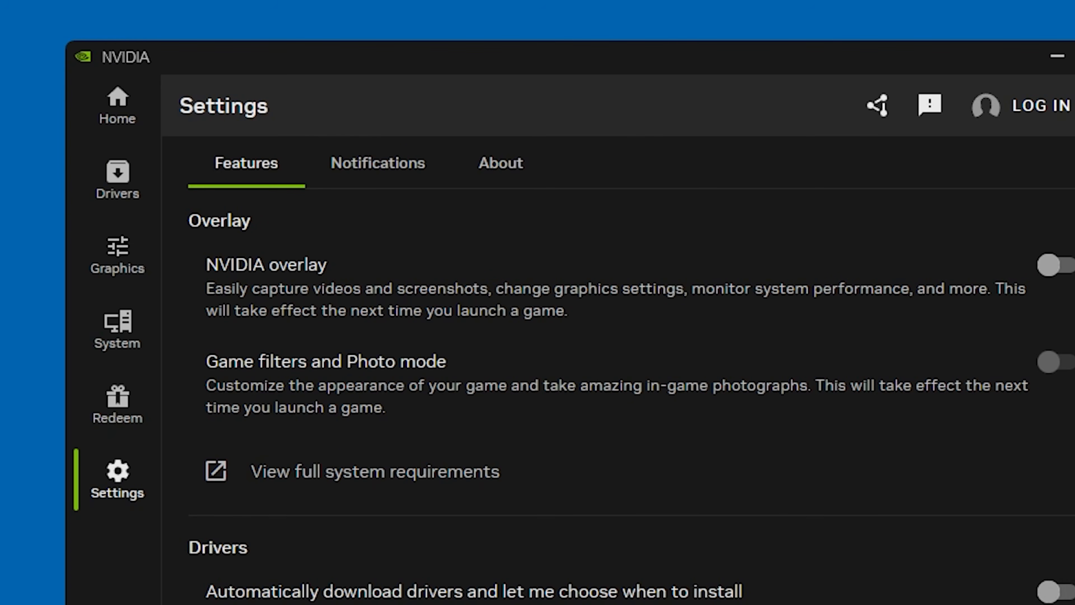
Switch to the NVIDIA app and review its overlay, driver and notification settings.
scroll(618, 394, down, 1)
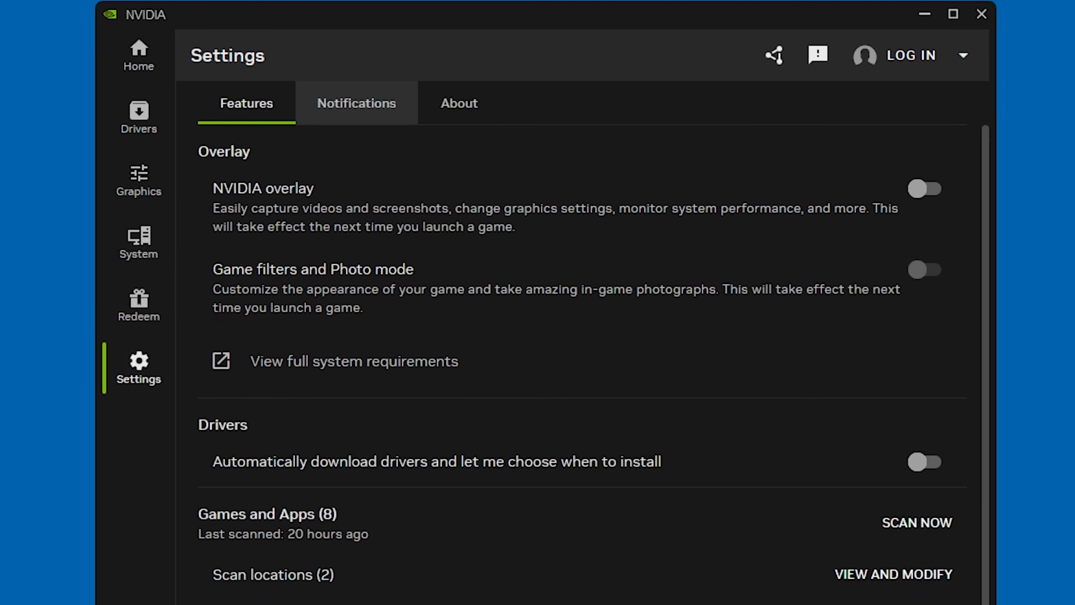
click(378, 163)
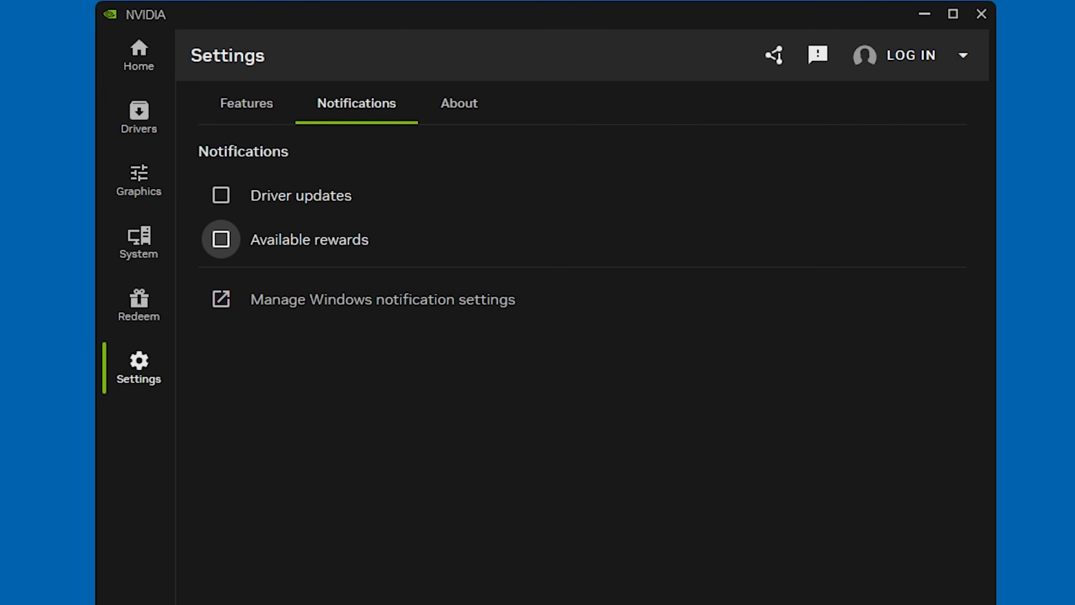
click(247, 103)
scroll(583, 364, down, 1)
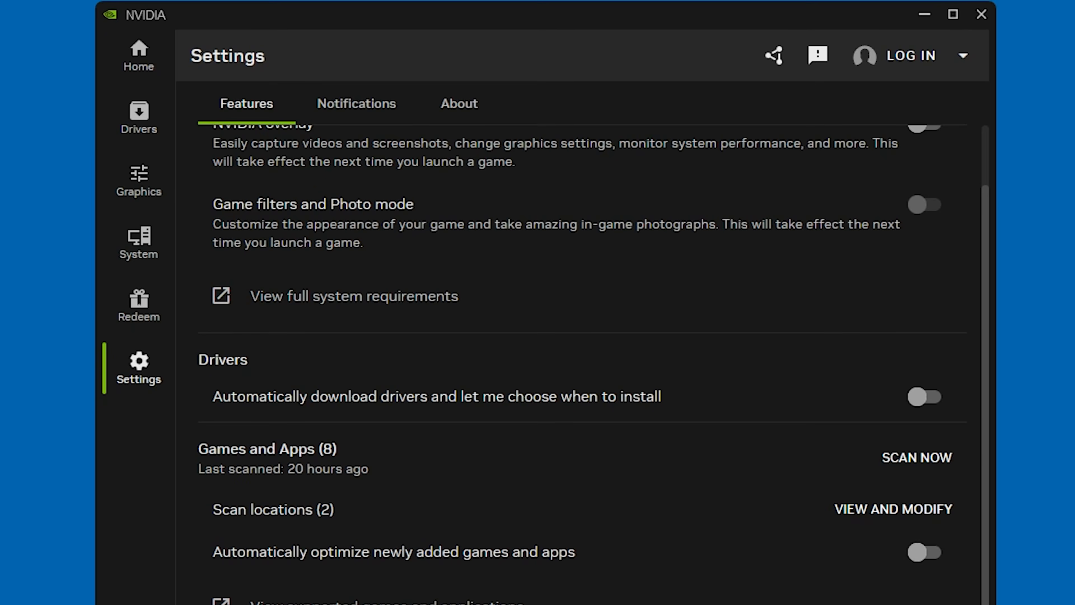
scroll(582, 466, up, 1)
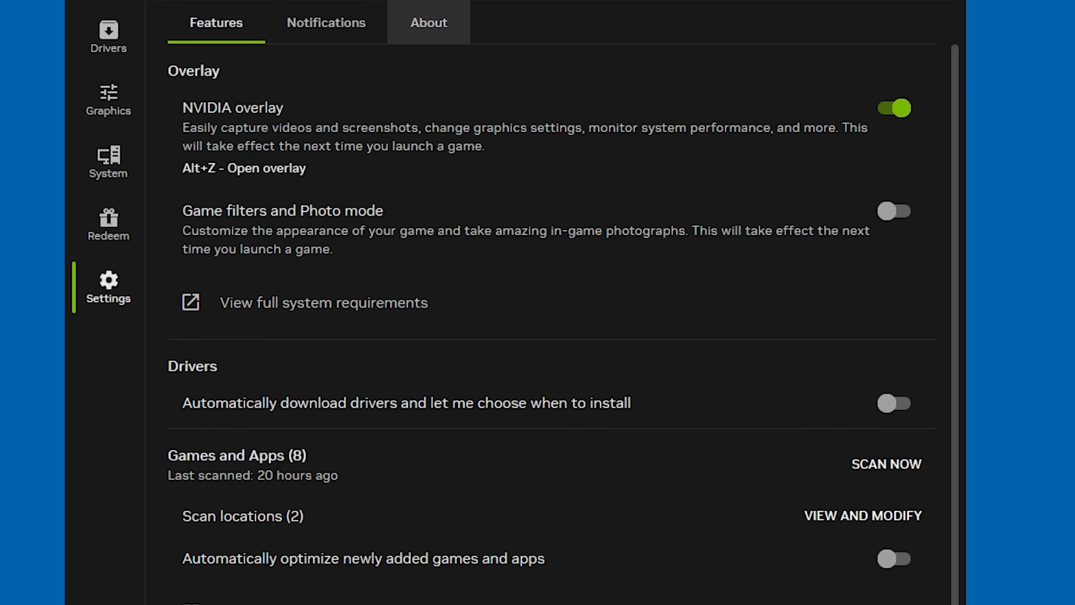
click(460, 11)
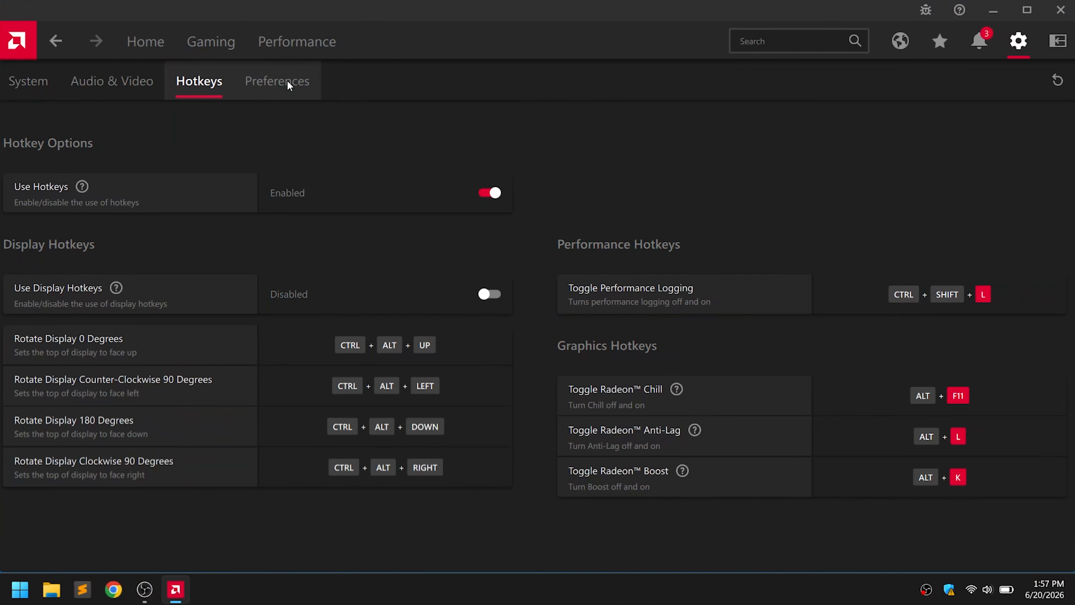
Disable Web Browser, System Tray Menu, Advertisements, Toast Notifications and Animation & Effects in AMD Software's general preferences.
click(288, 80)
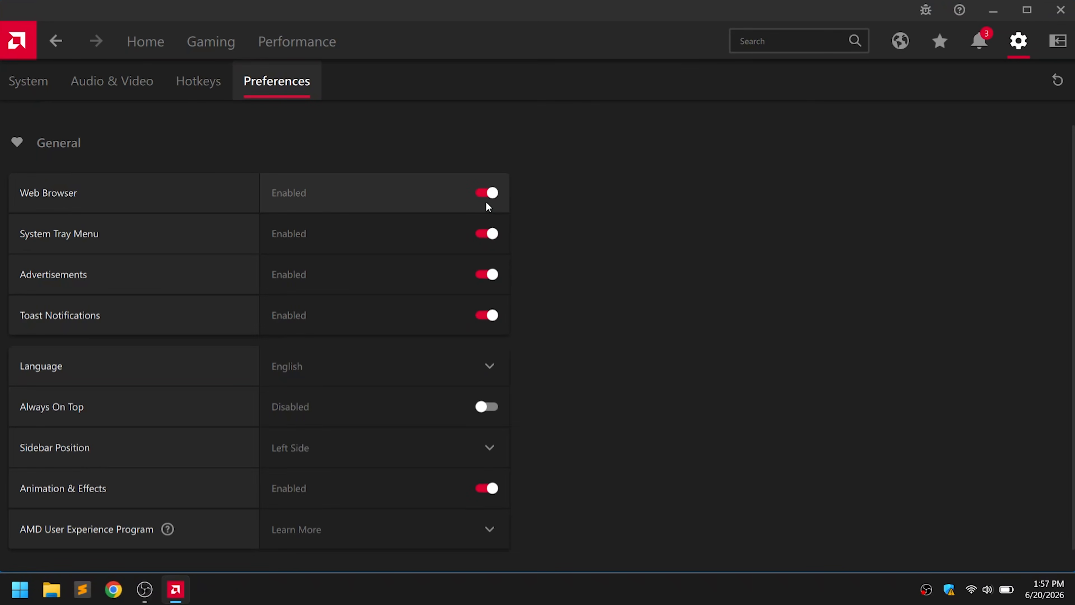
click(486, 196)
click(485, 233)
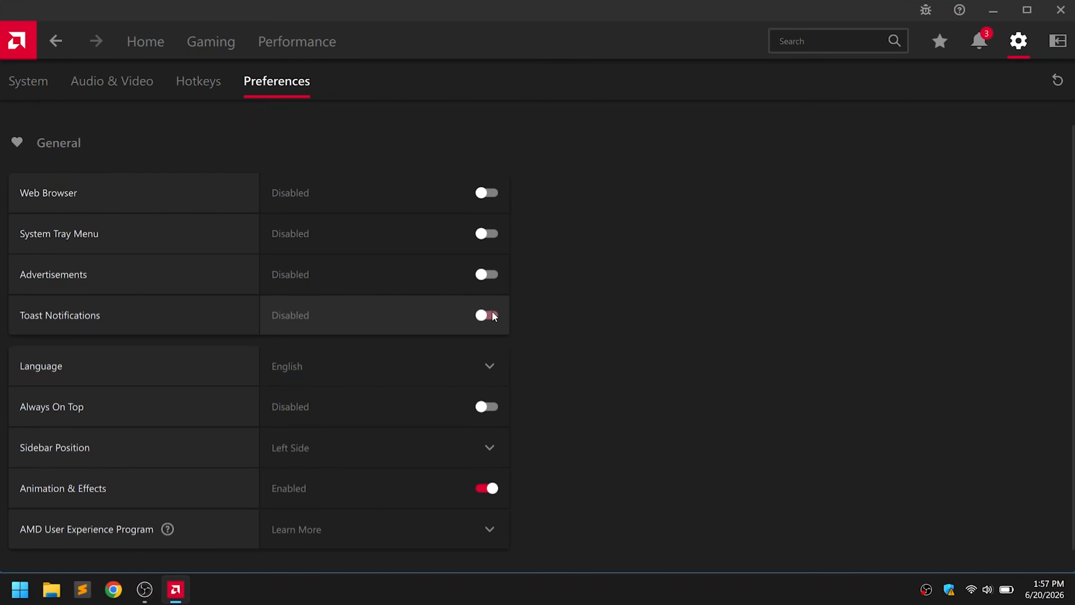
click(499, 485)
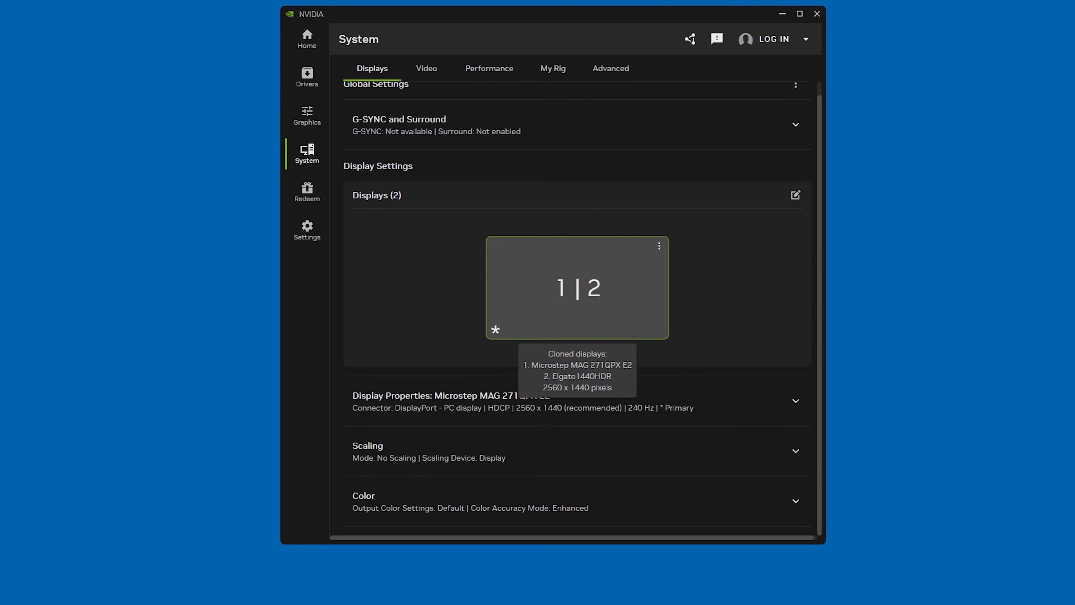
Raise the display's gamma and contrast in the NVIDIA app's color settings and return to the game to check the picture.
scroll(578, 309, down, 10)
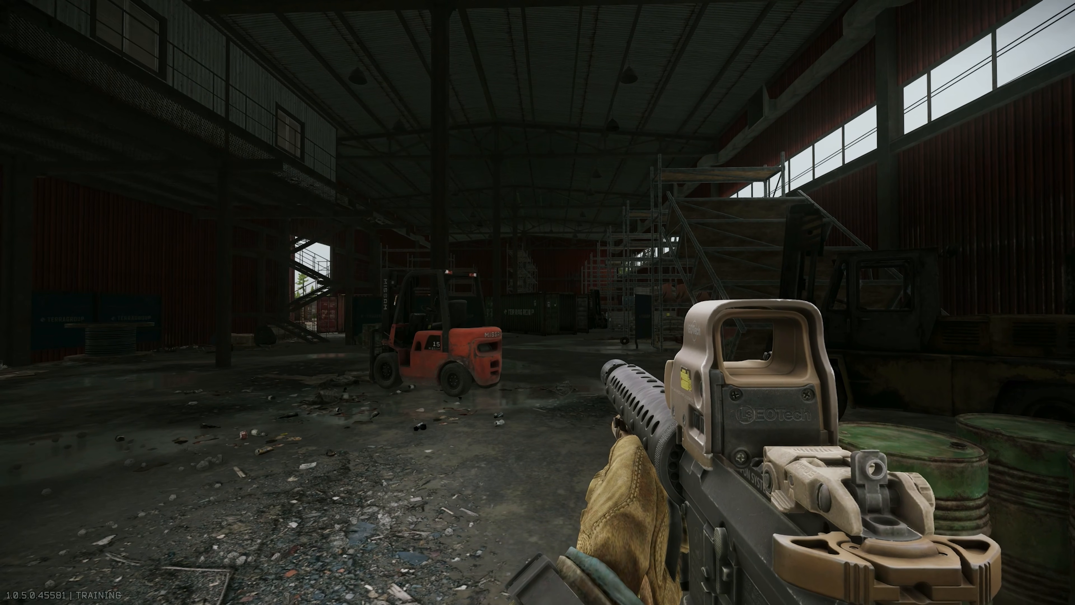
key(b)
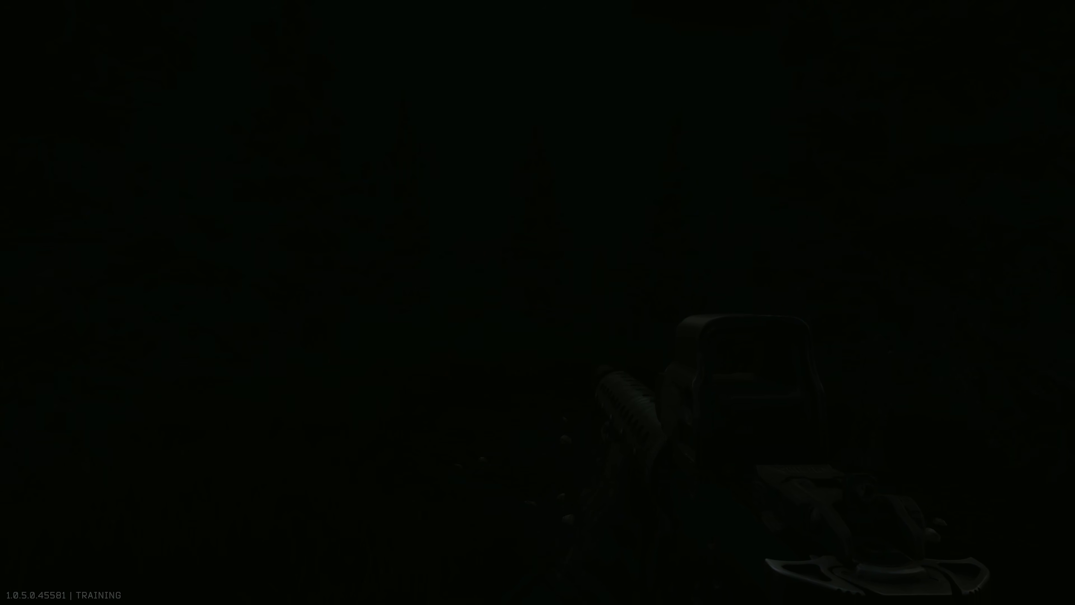
key(alt+Tab)
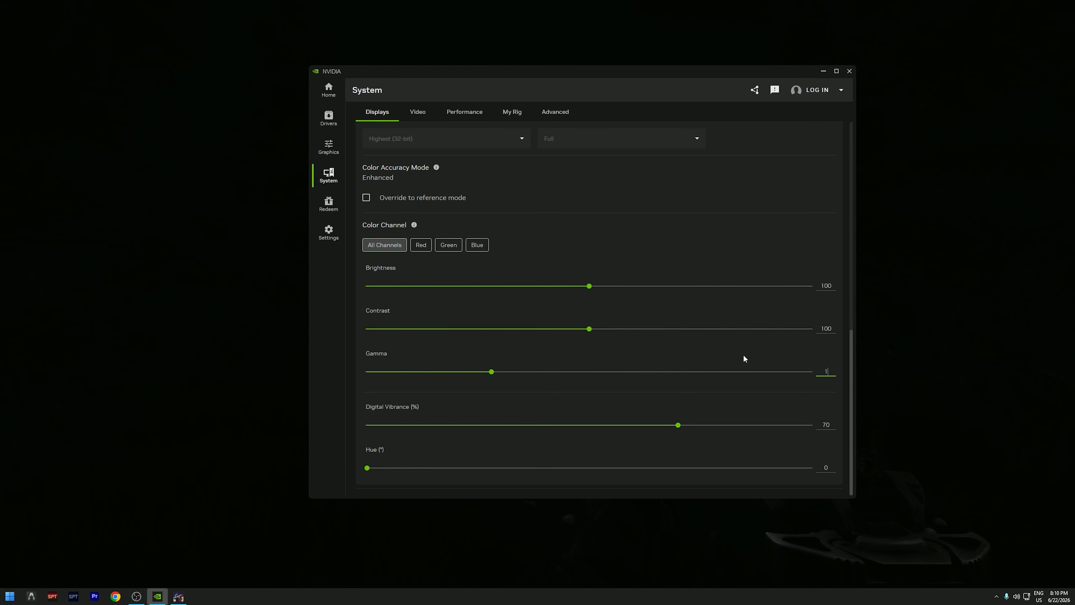
drag(727, 373, 844, 373)
drag(598, 326, 622, 330)
key(alt+Tab)
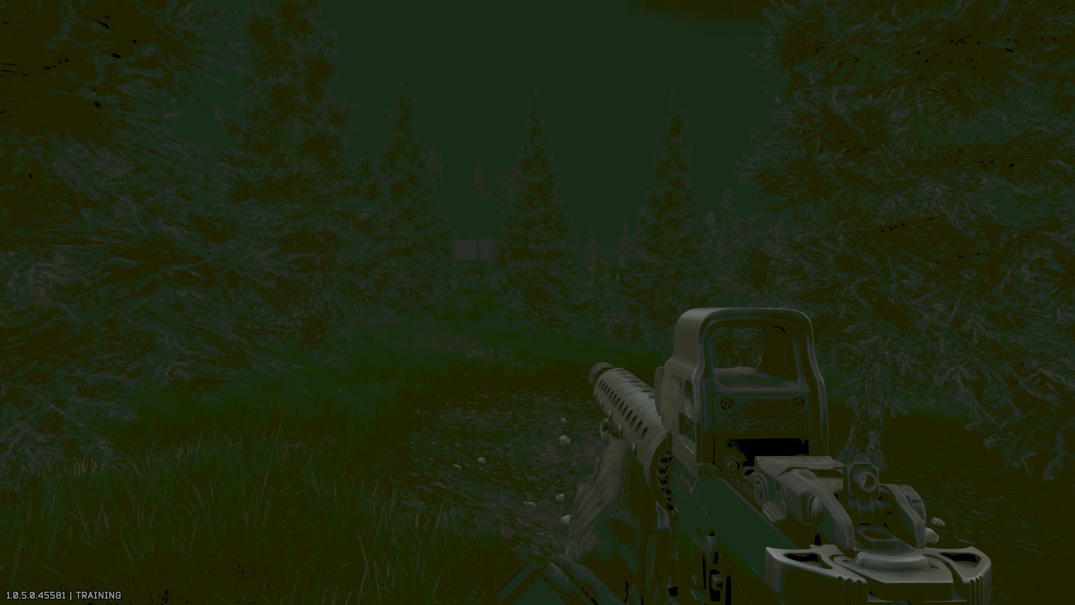
right_click(536, 304)
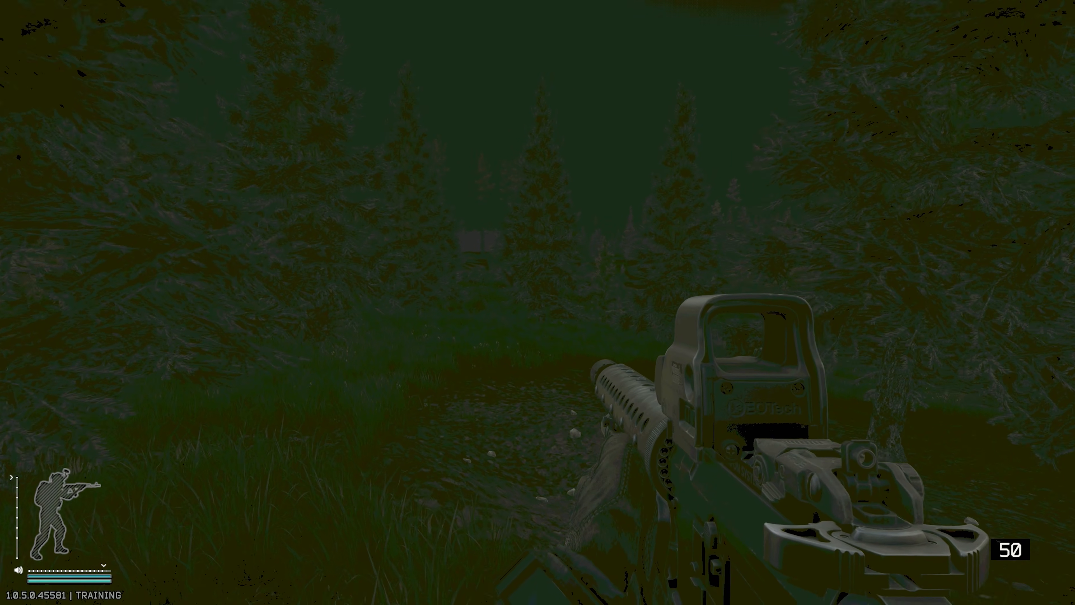
key(w)
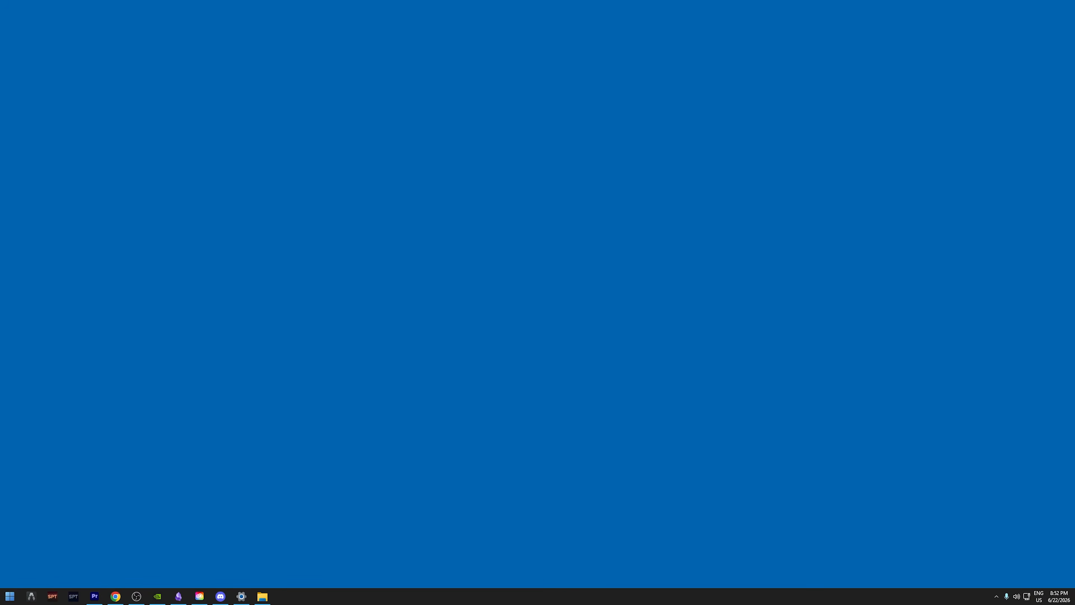
Launch the Windows display color calibration and continue past the basic color settings and gamma introduction pages.
key(super)
text(cali)
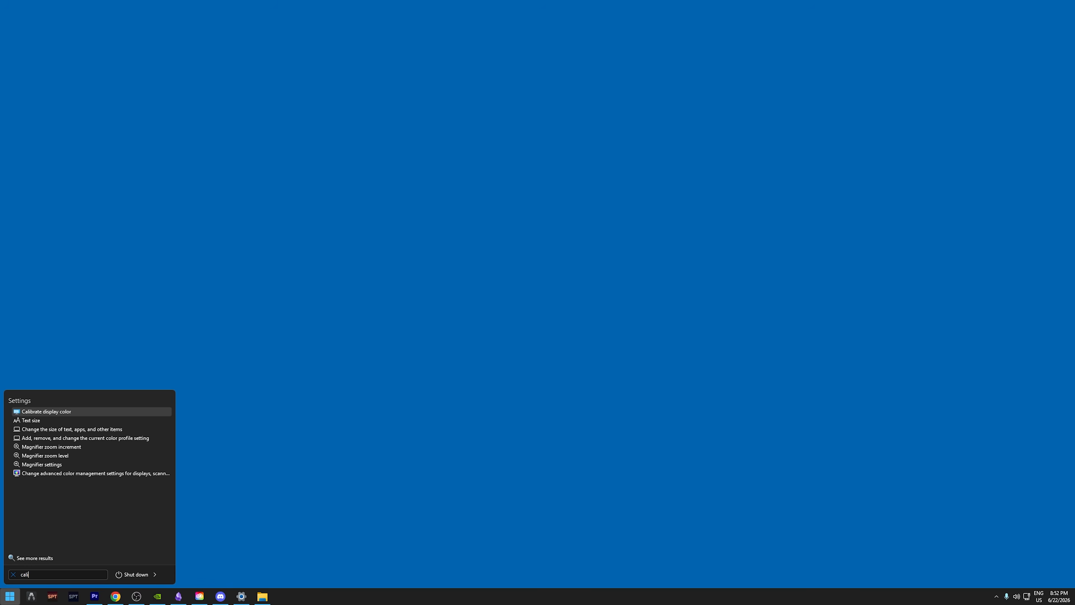
key(Return)
key(Return)
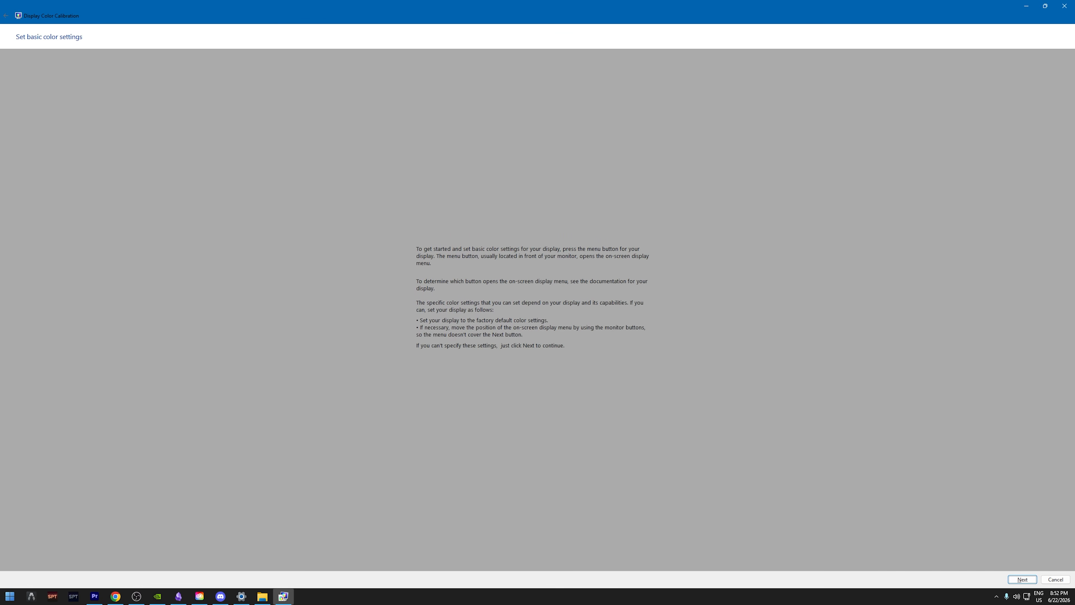
key(Return)
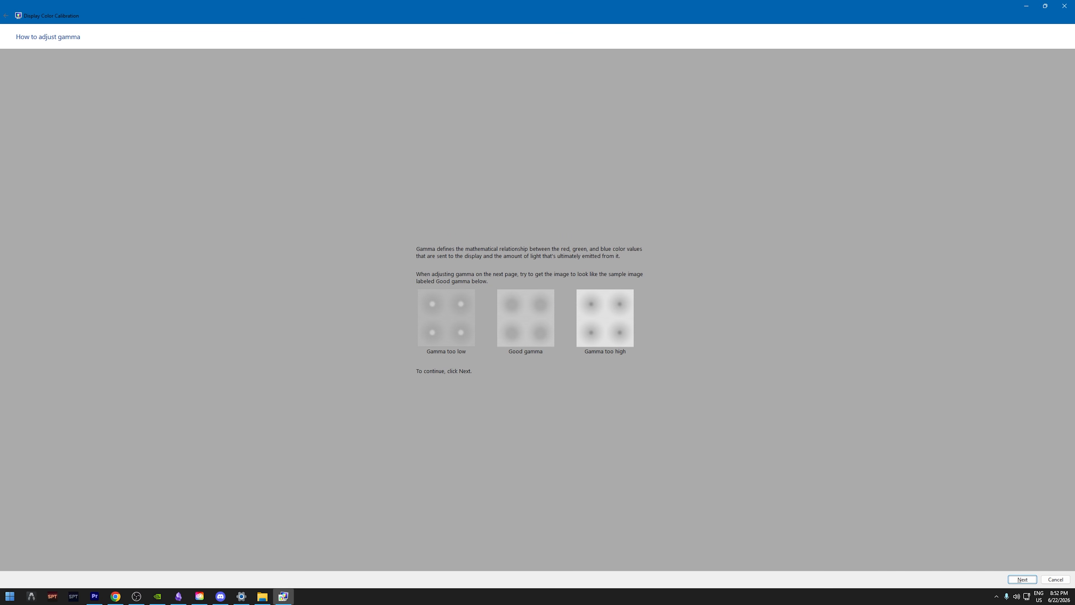
key(Return)
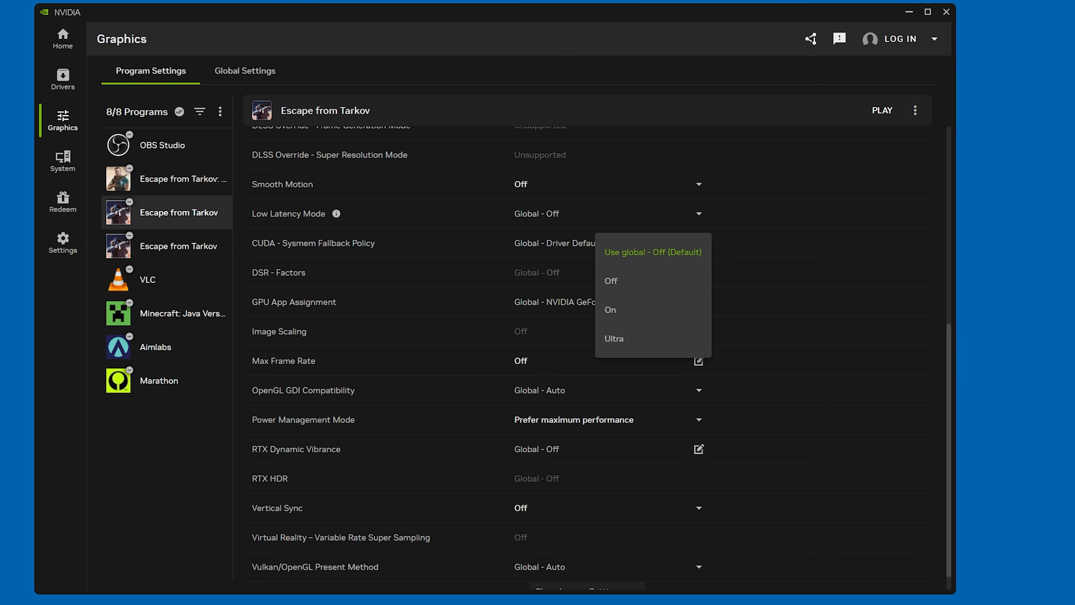
Switch to the NVIDIA app and review Low Latency Mode and Smooth Motion in Escape from Tarkov's driver settings.
click(699, 213)
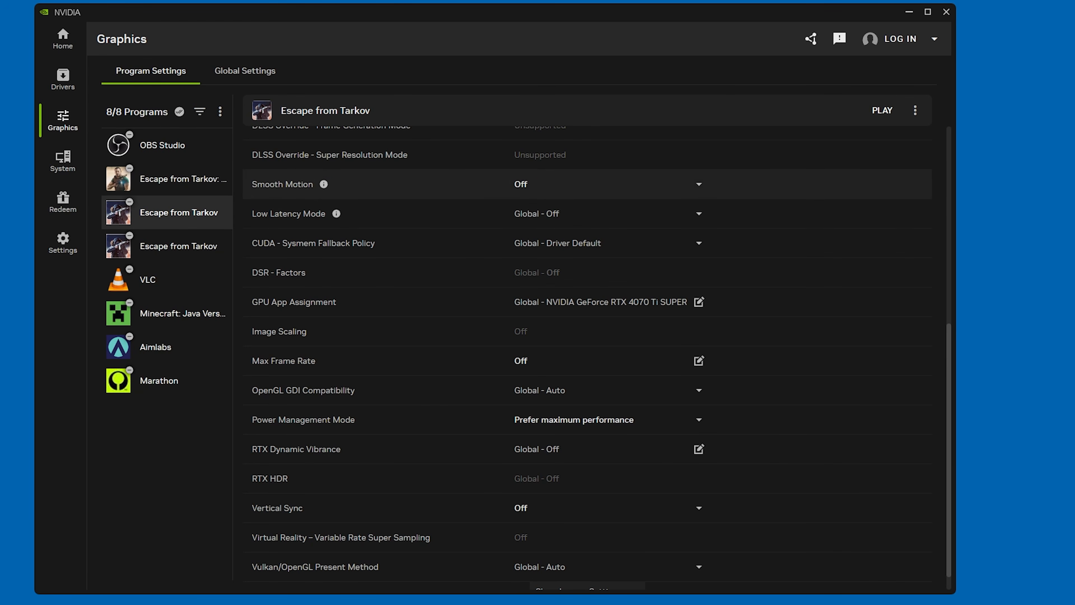
scroll(588, 296, up, 3)
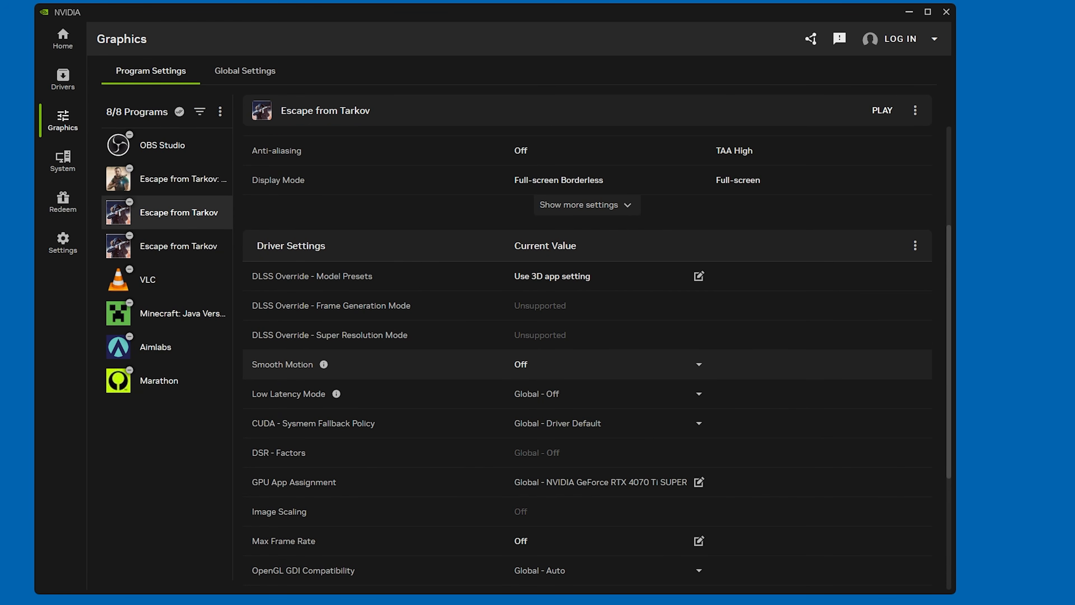
click(324, 364)
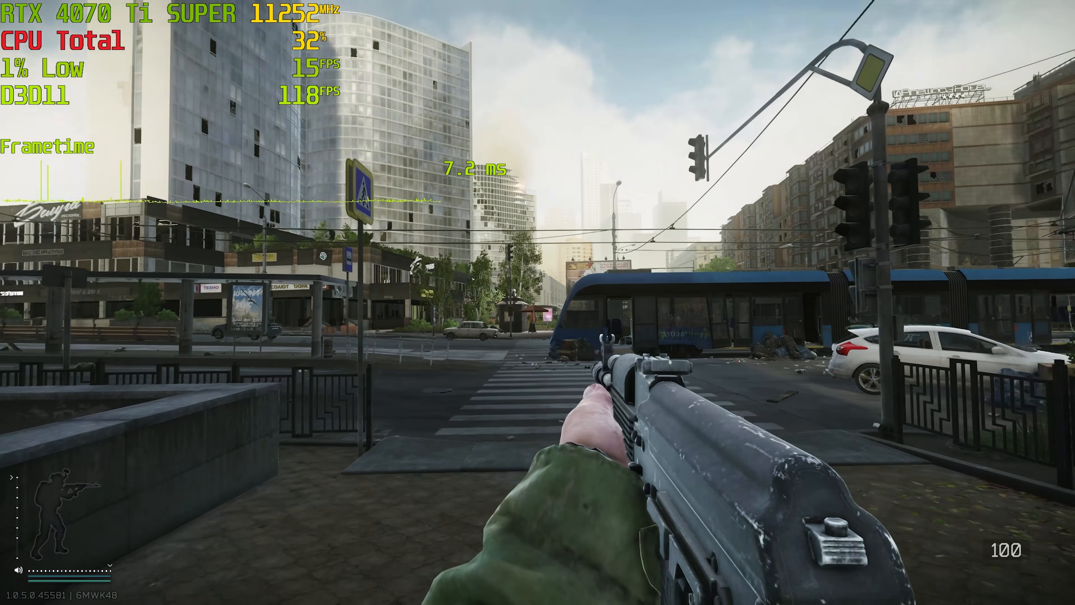
Sprint through the city streets in the game to observe the frame rate, and look over the NVIDIA app's performance tuning page.
key(shift+w)
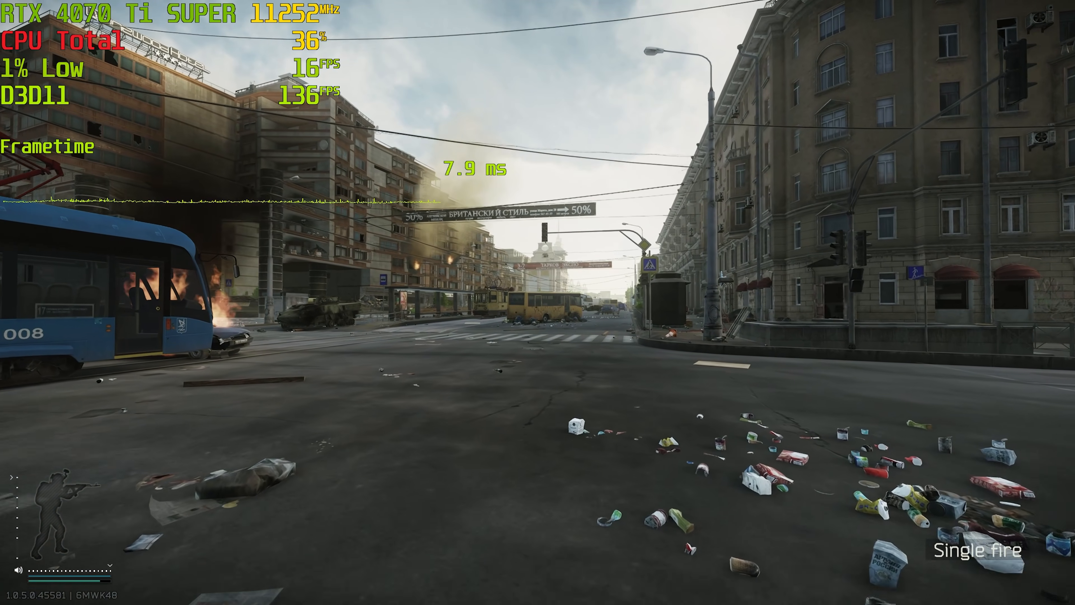
key(shift+w)
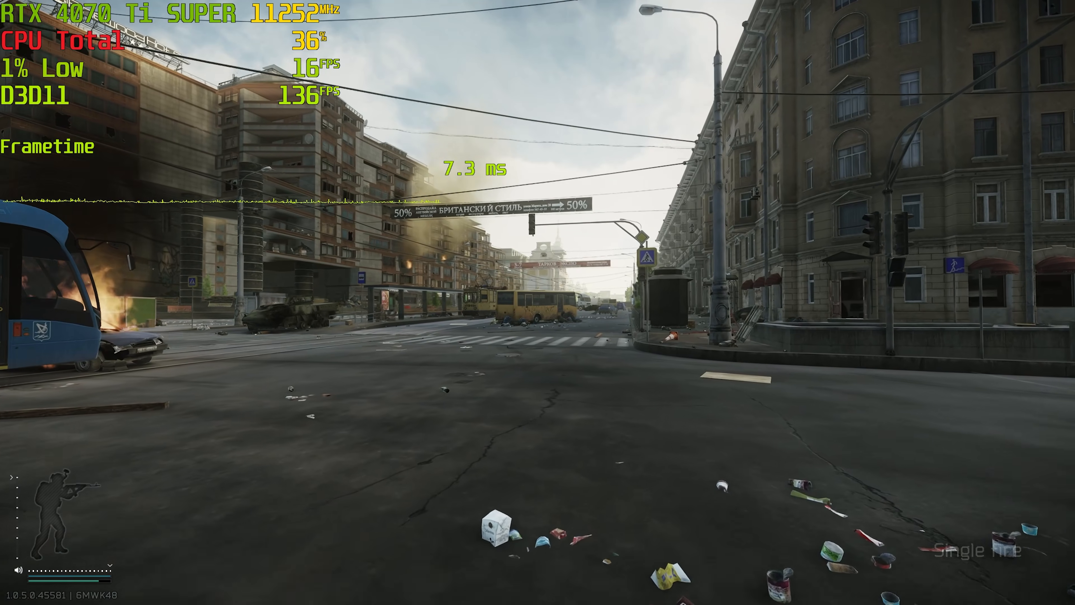
key(shift+w)
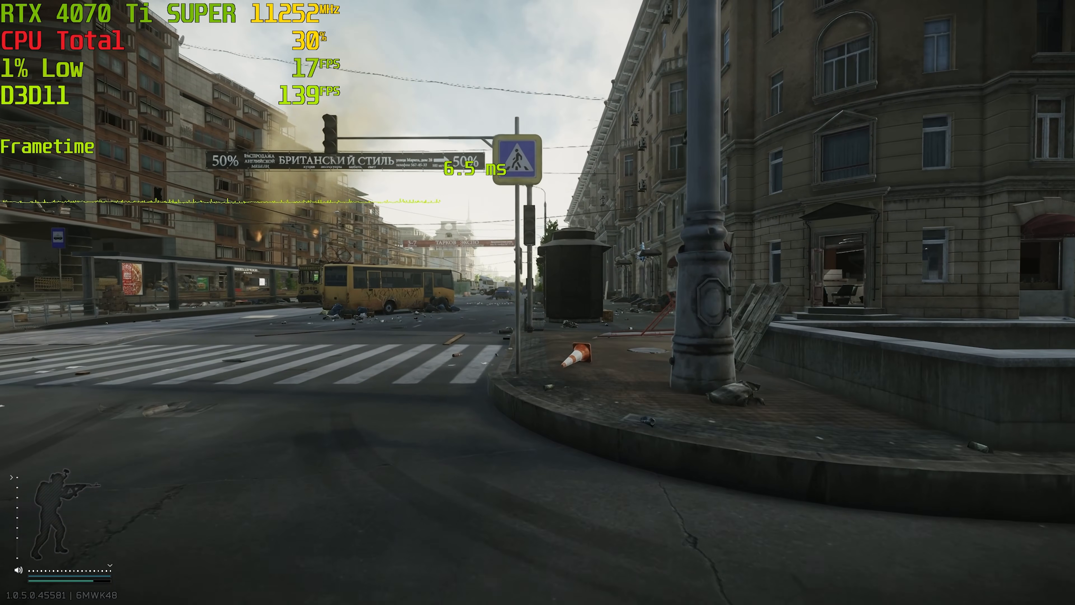
key(b)
key(shift+w)
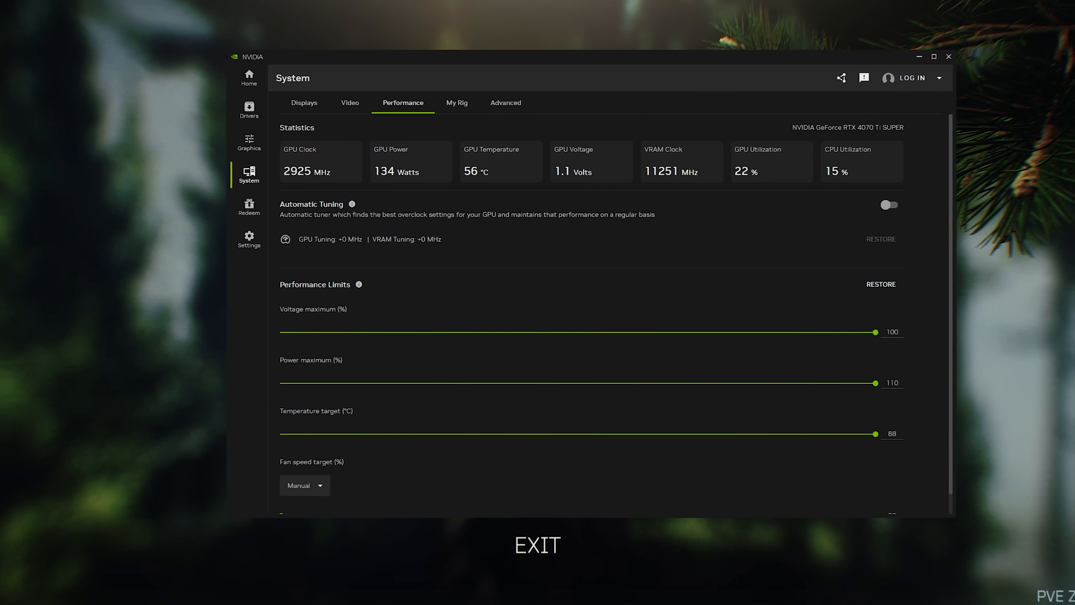
click(302, 205)
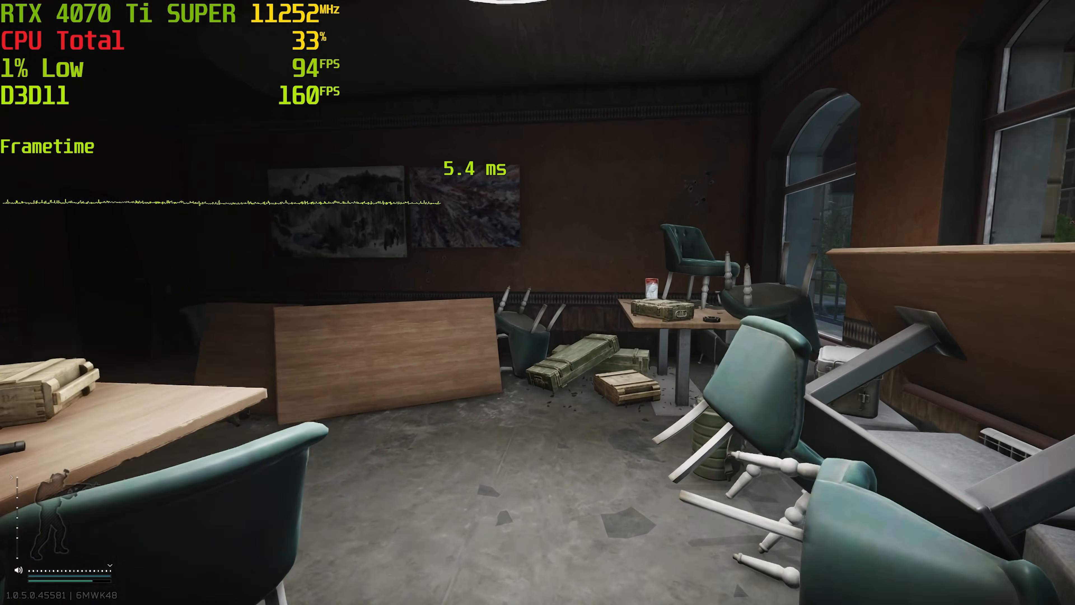
Search the grenade box in the game, assigning the bandage and Esmarch to quick use and swapping MTube and Caps in the backpack.
key(f)
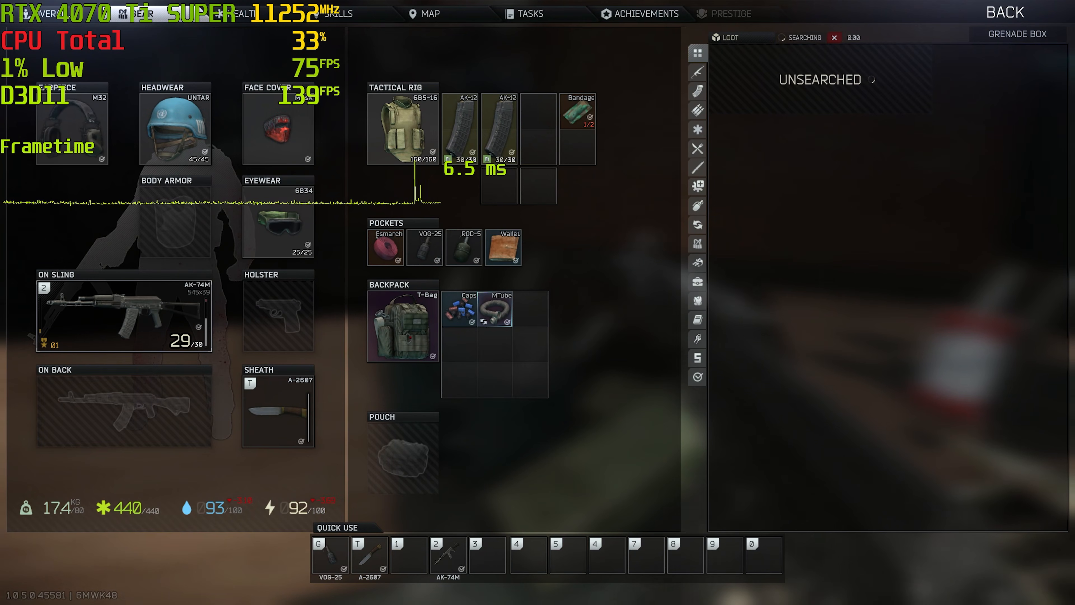
key(4)
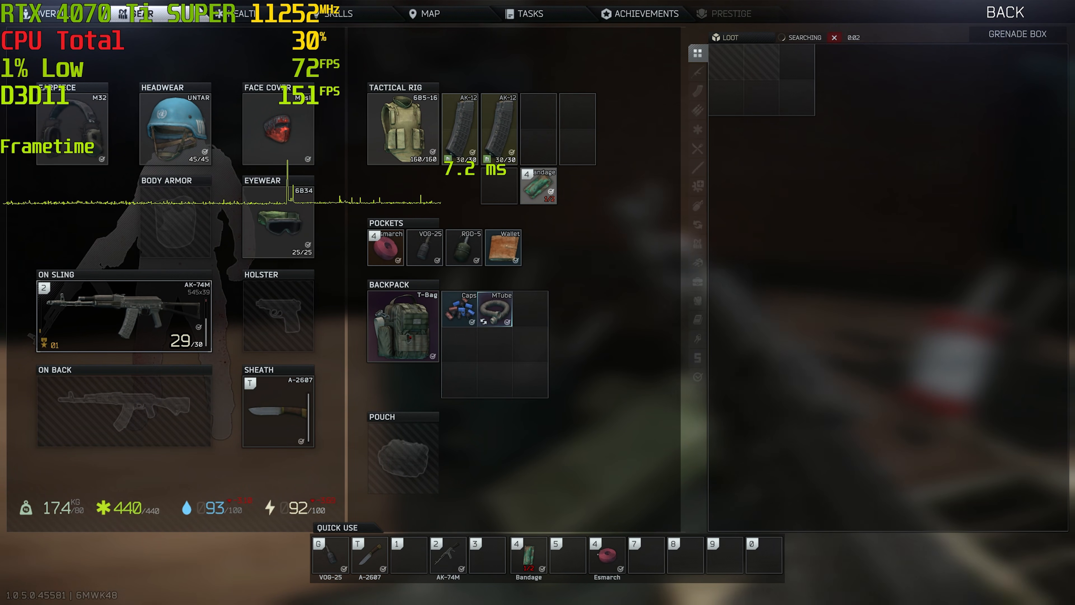
mouse_move(460, 310)
mouse_down()
mouse_move(473, 296)
mouse_move(530, 309)
mouse_move(460, 309)
mouse_up()
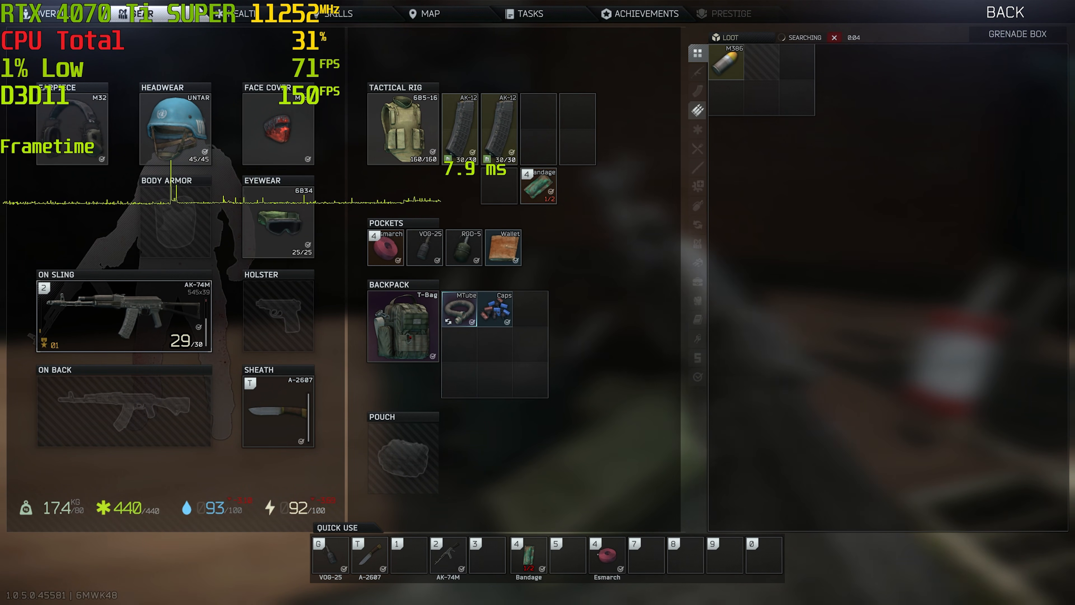
key(Tab)
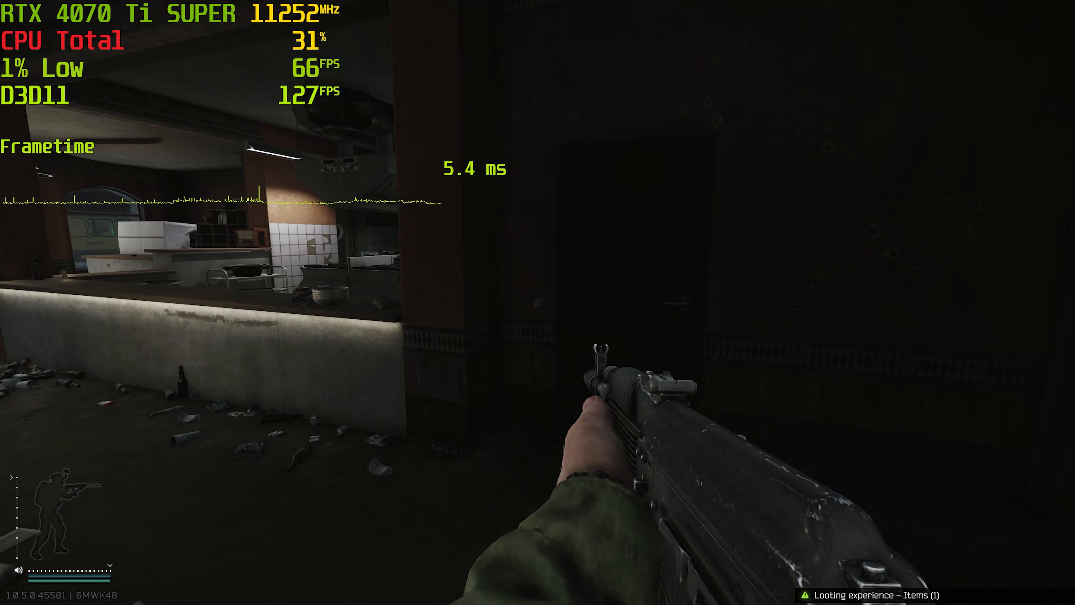
Search the wooden ammo box and rearrange the grenade and the M386 round in the tactical rig.
key(f)
drag(538, 147, 499, 186)
drag(539, 111, 577, 147)
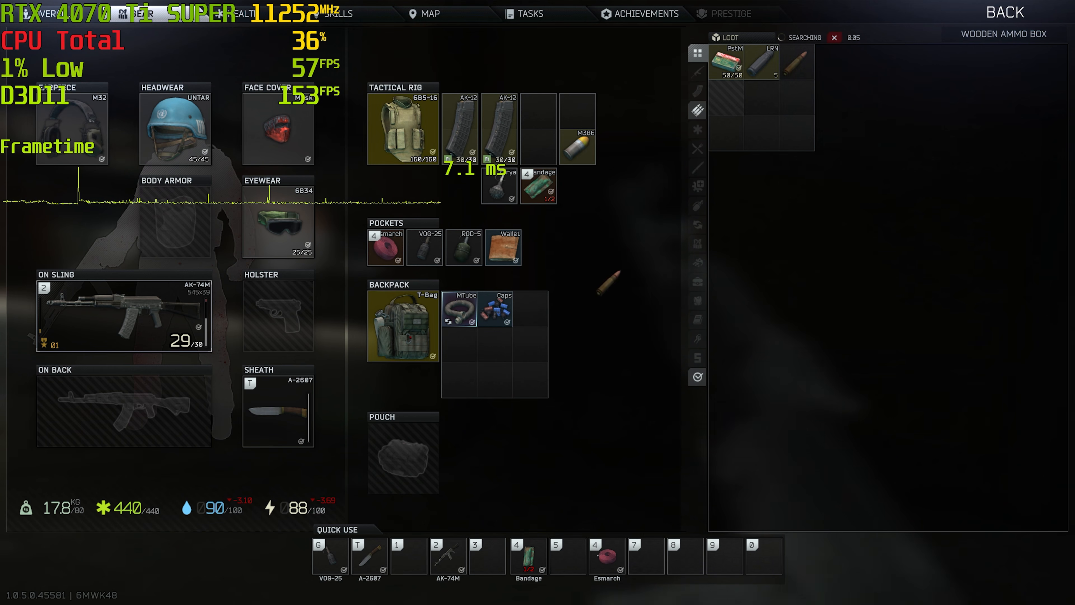
key(Tab)
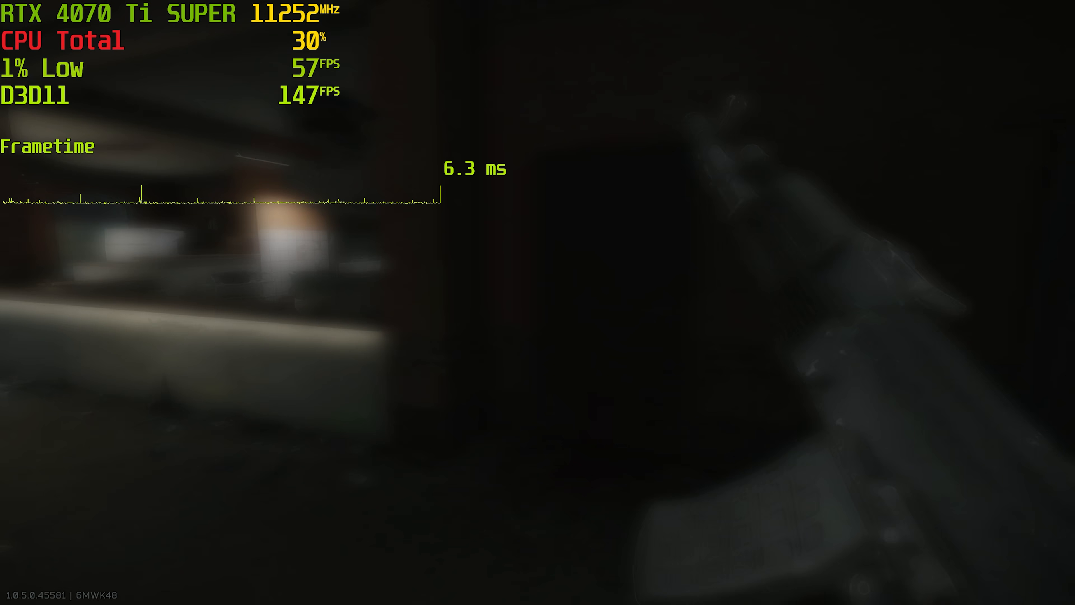
Walk through the restaurant and over the counter into the kitchen to check the frame rate indoors.
key(w)
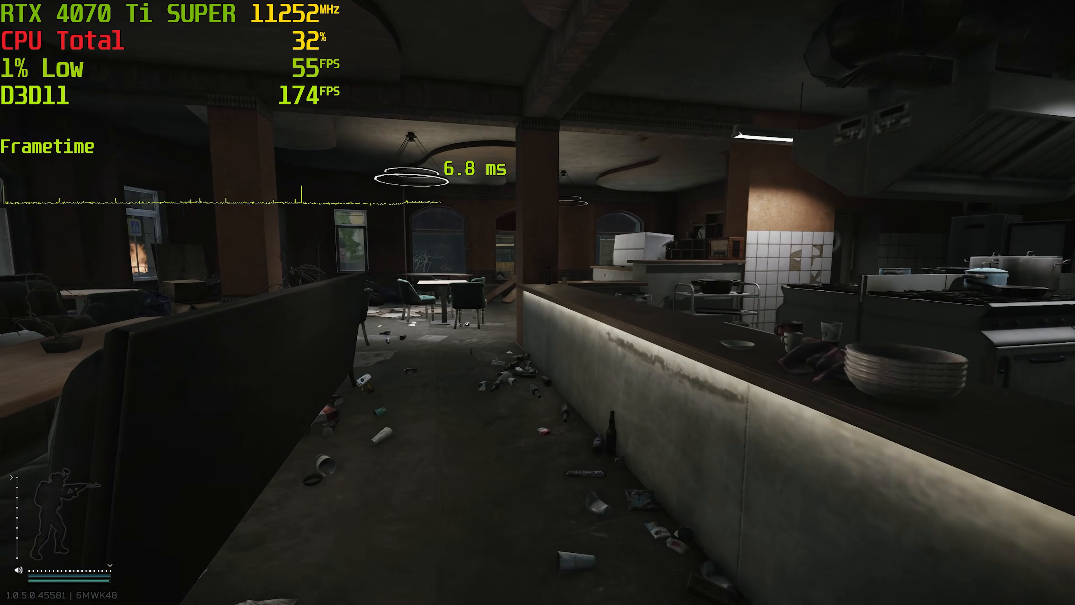
key(space)
key(w)
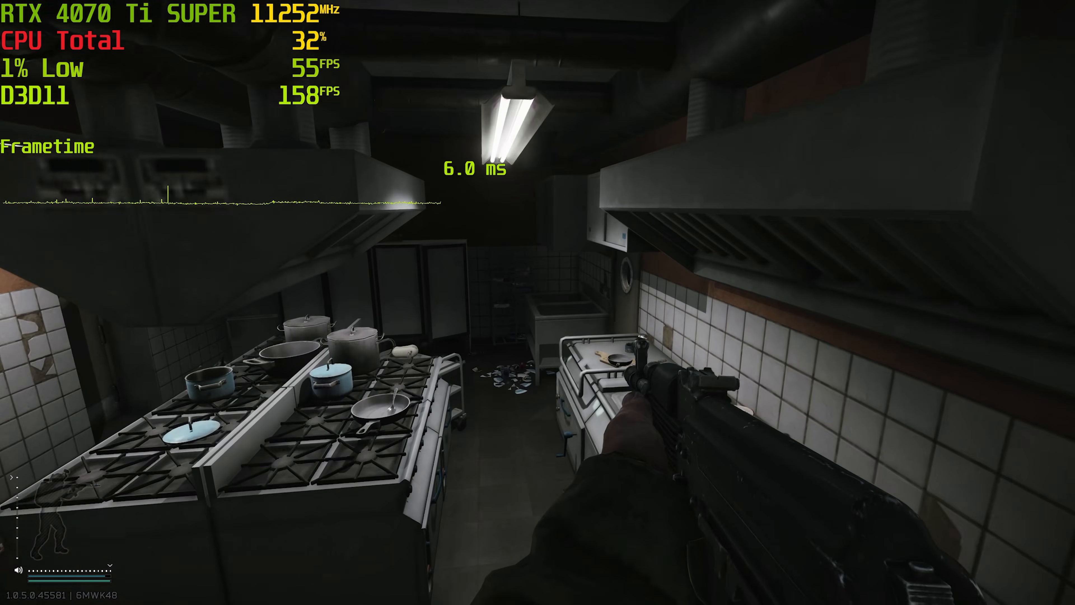
key(w)
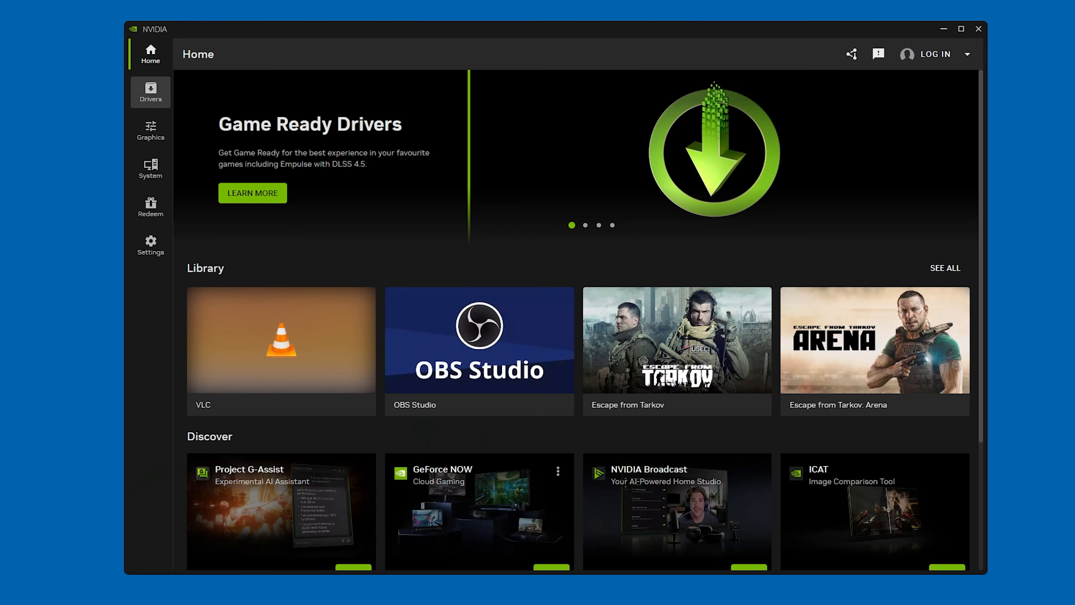
Set Anisotropic Filtering to Application-controlled in the NVIDIA app's program settings for Escape from Tarkov.
click(151, 130)
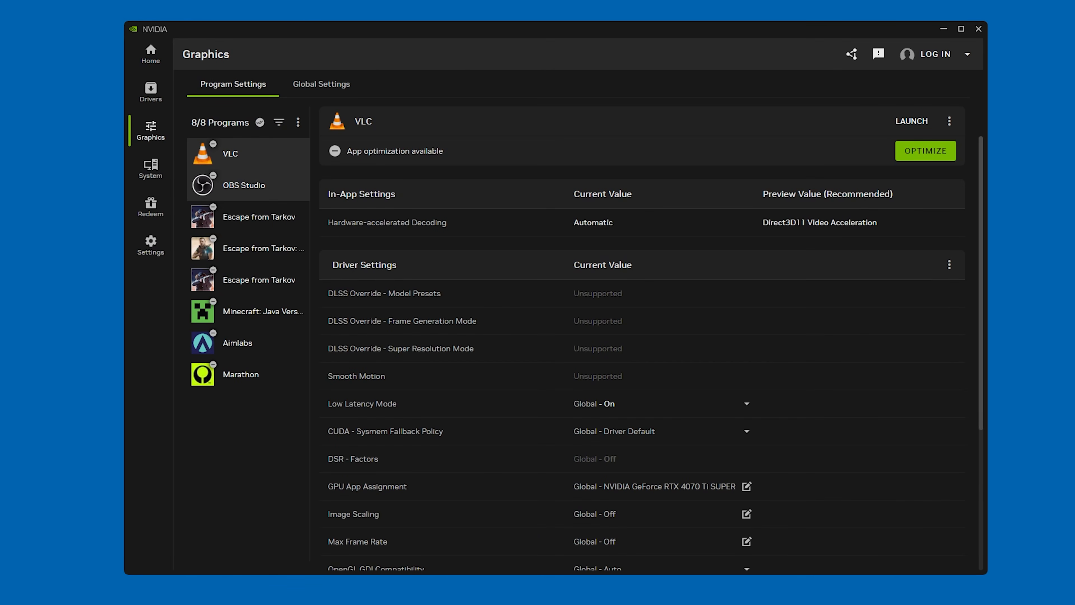
click(254, 217)
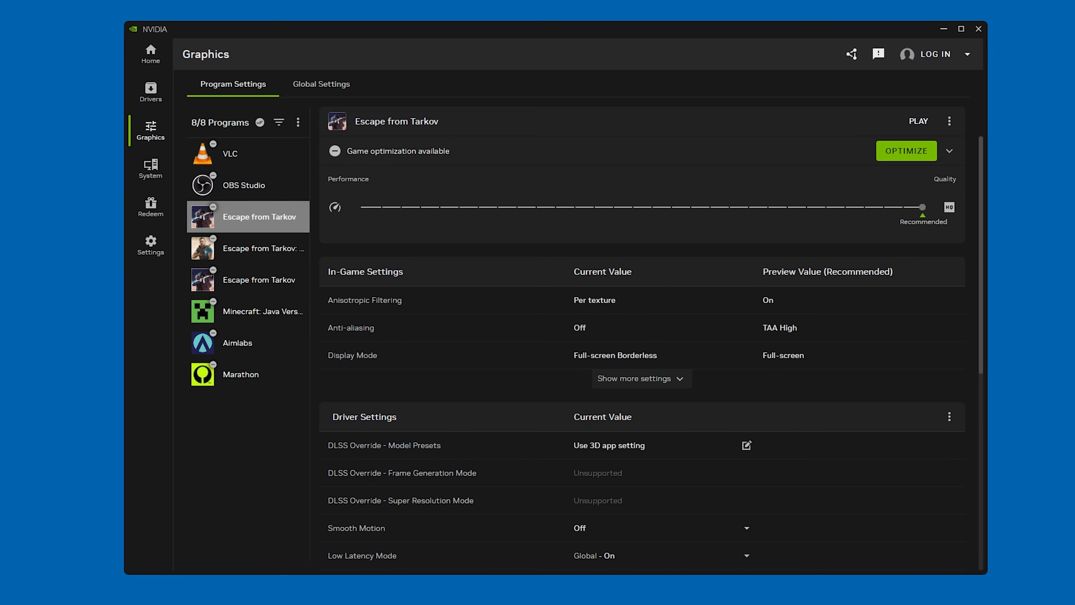
scroll(635, 356, down, 3)
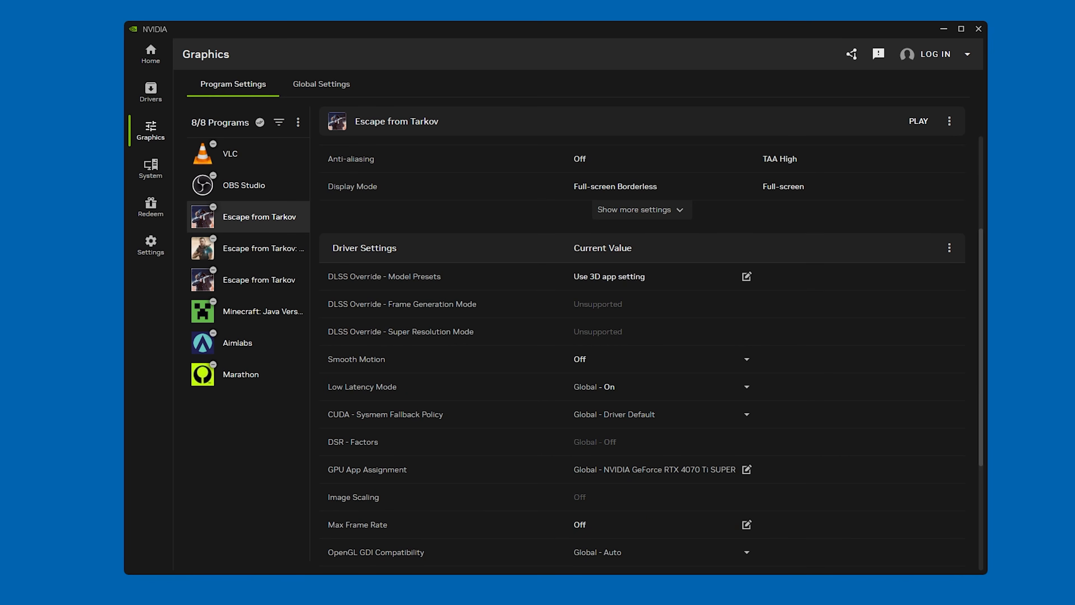
scroll(452, 277, down, 3)
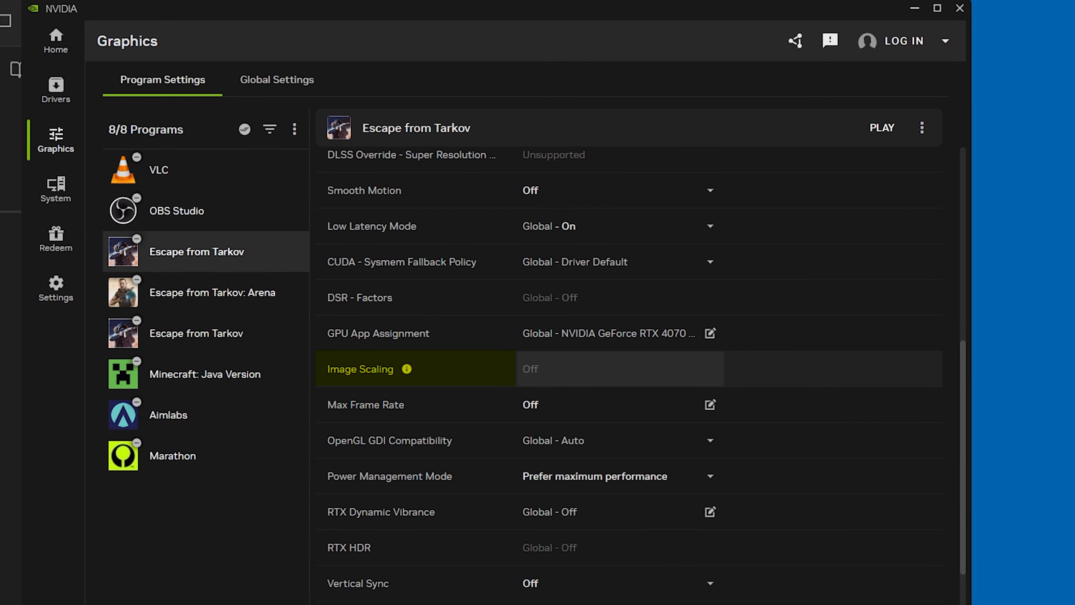
scroll(627, 369, down, 5)
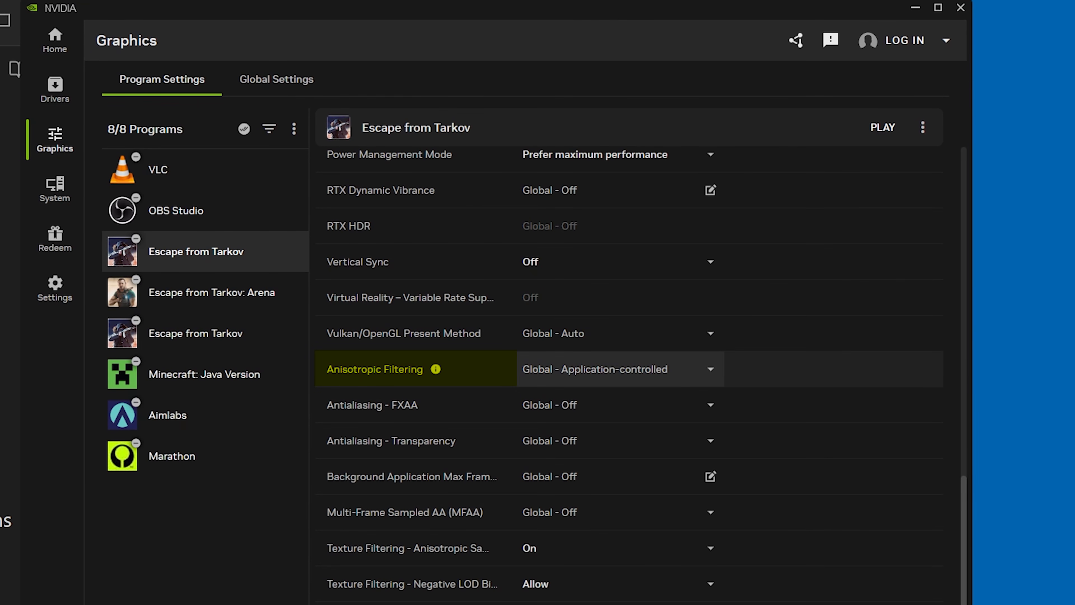
click(618, 369)
click(555, 449)
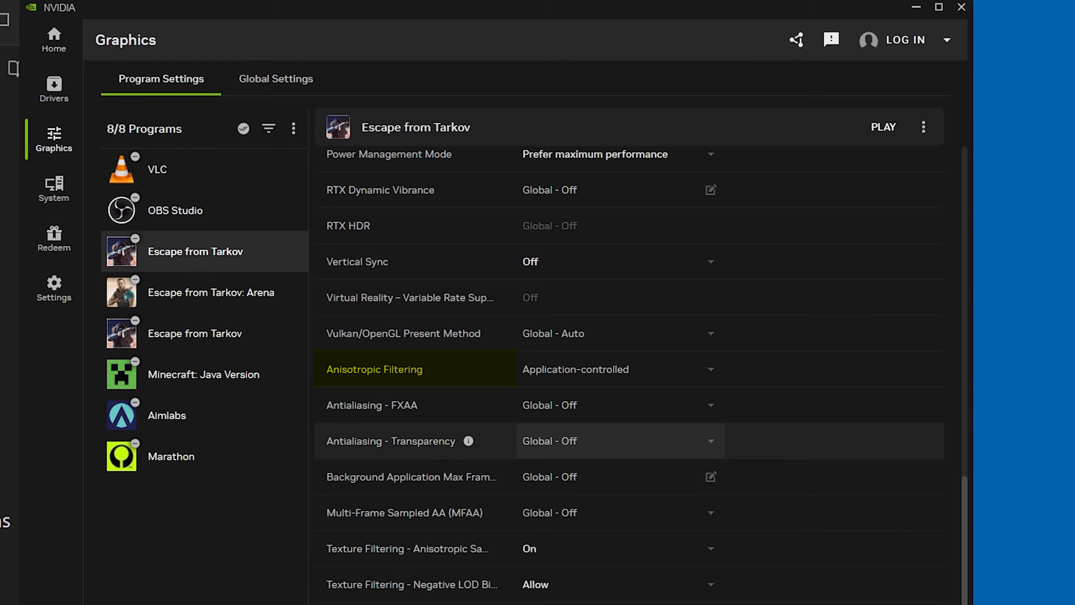
Set Antialiasing - FXAA to Off, read the Antialiasing - Transparency description and open that setting's options.
click(618, 441)
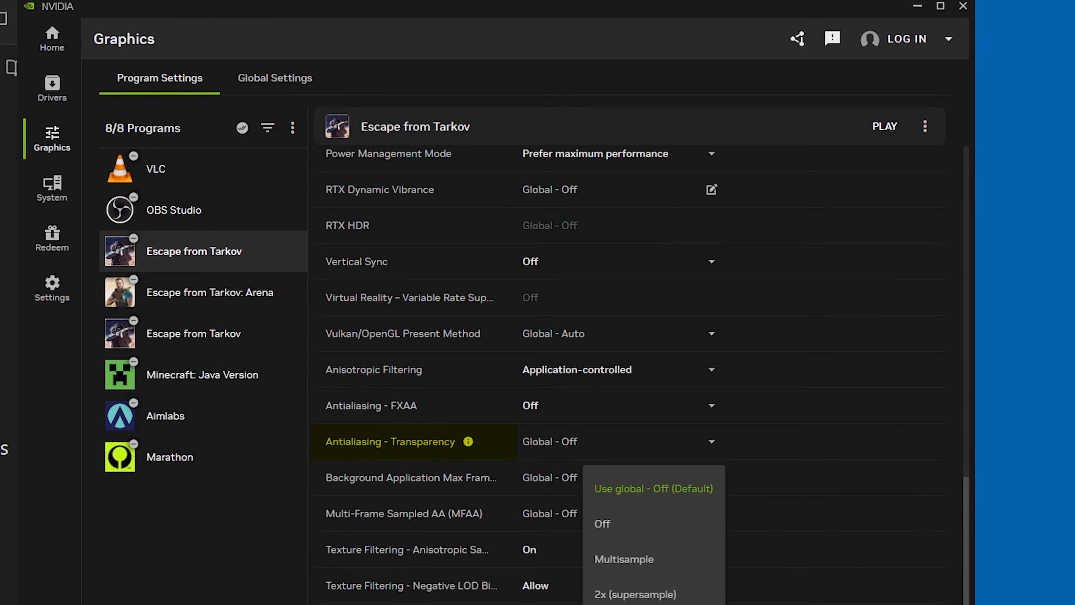
click(467, 442)
click(468, 441)
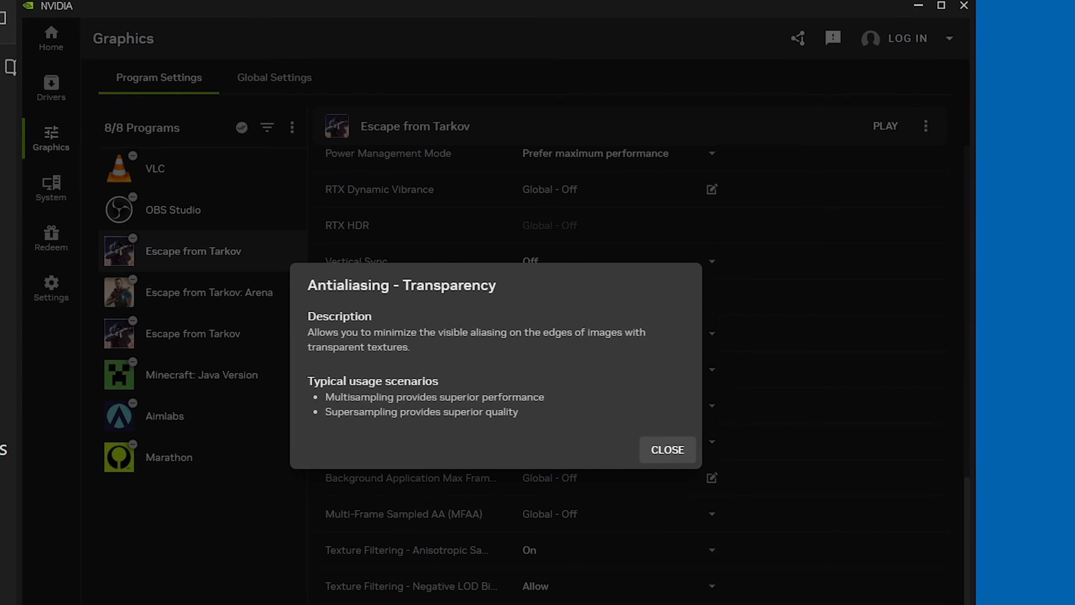
click(668, 449)
click(627, 442)
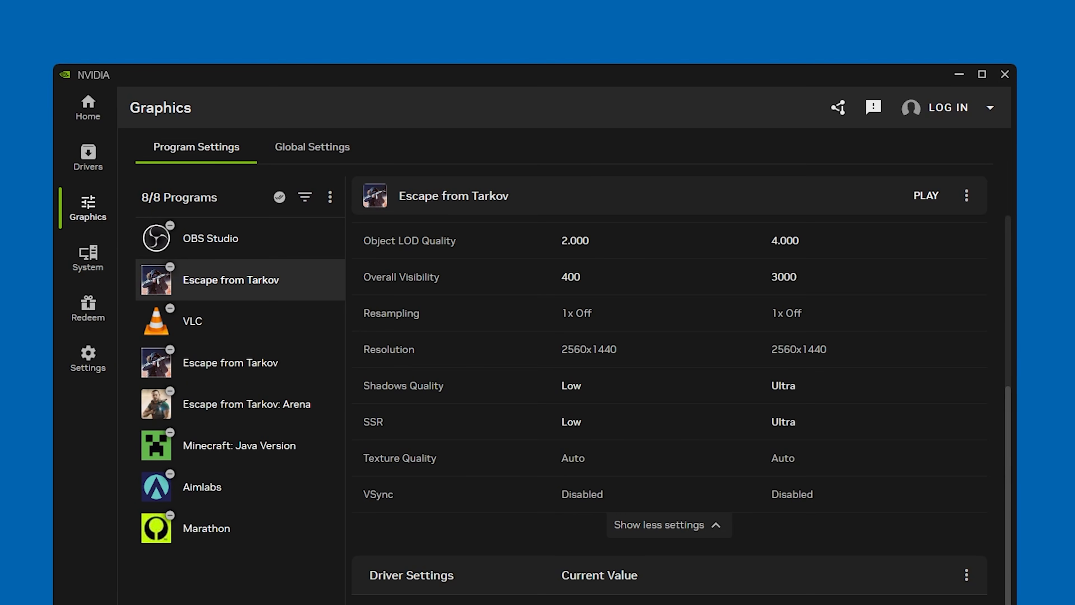
Set Low Latency Mode to Off in the program settings for Escape from Tarkov.
scroll(669, 381, down, 10)
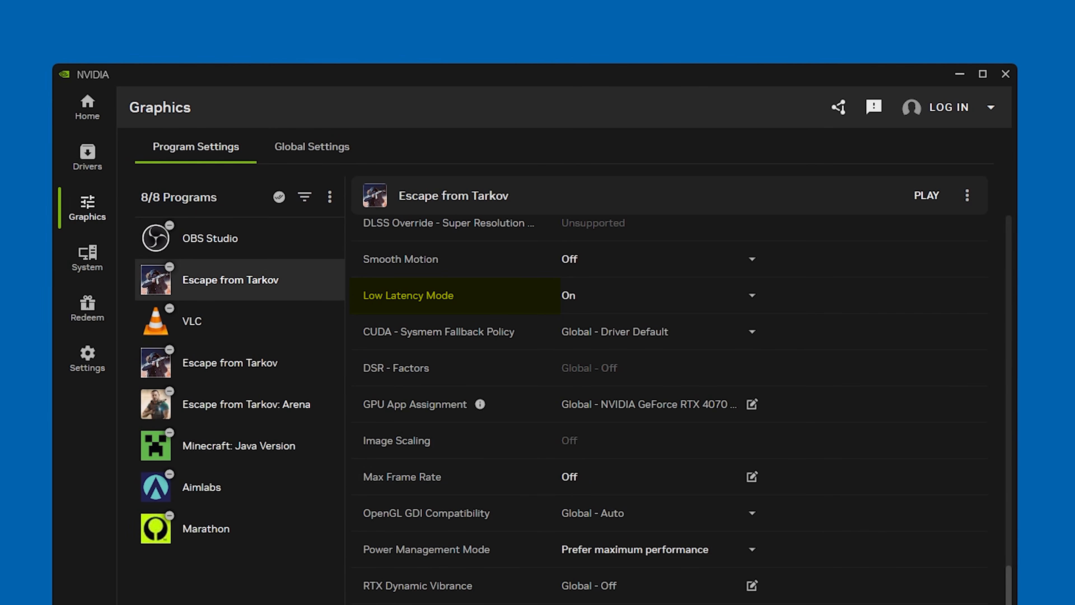
click(656, 295)
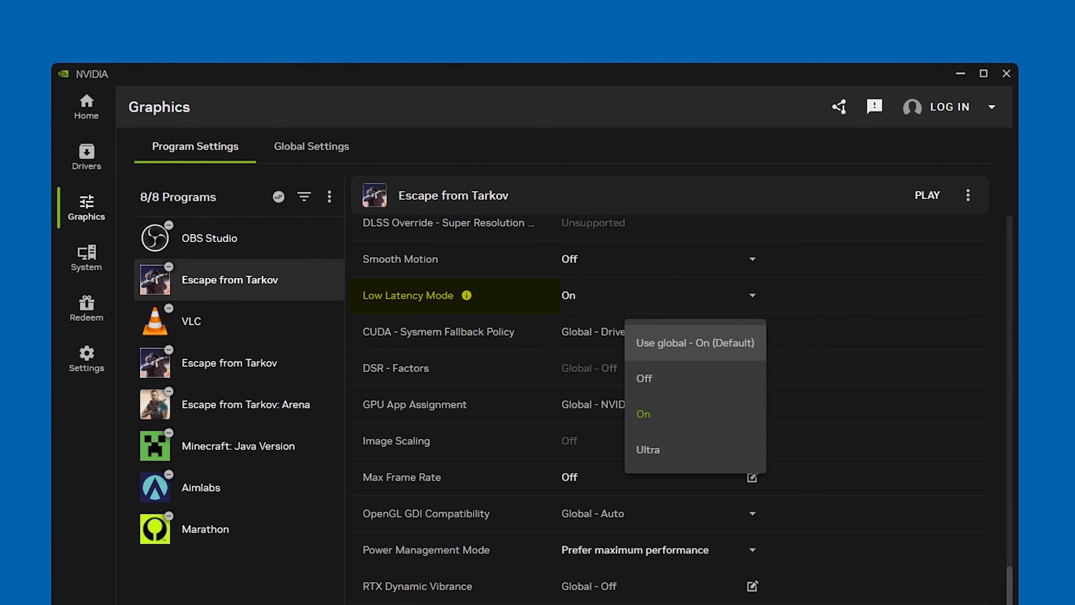
click(682, 339)
click(669, 297)
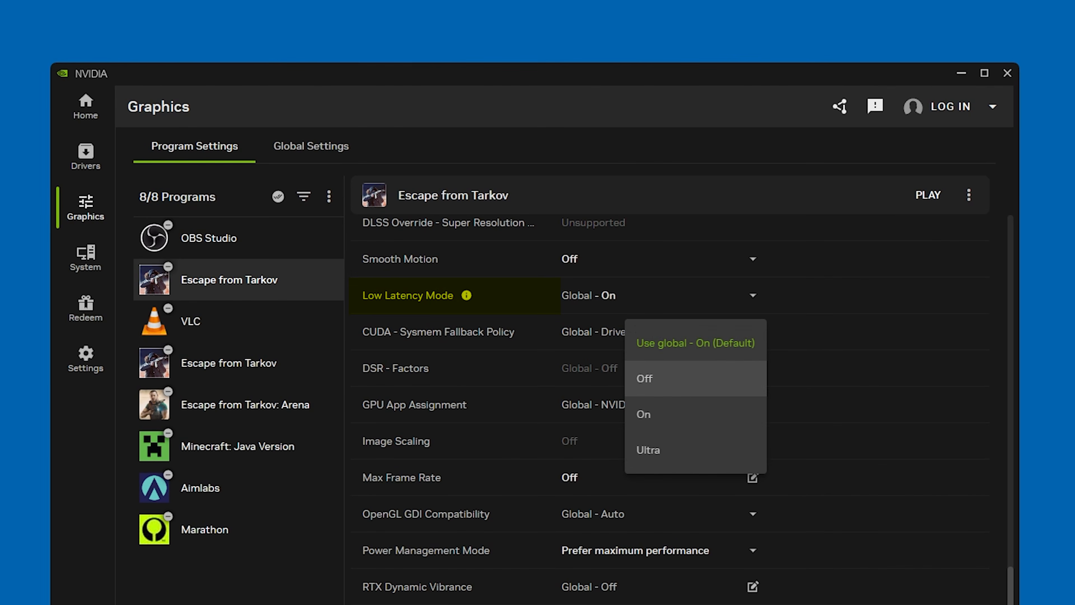
click(644, 379)
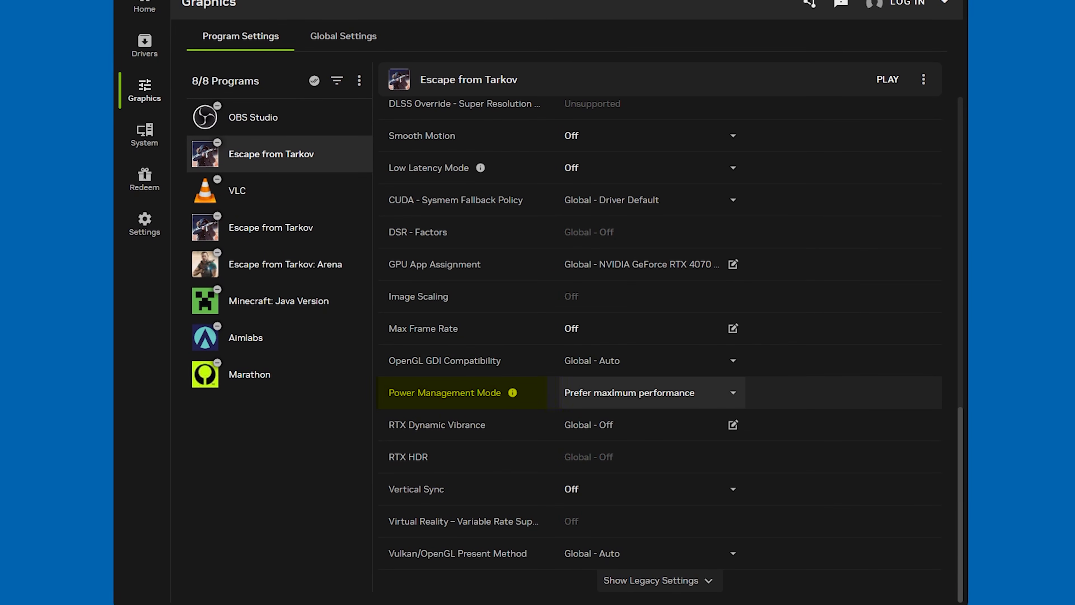
Choose Prefer maximum performance for Escape from Tarkov's Power Management Mode and Use 3D app setting for the global Vertical Sync.
click(652, 393)
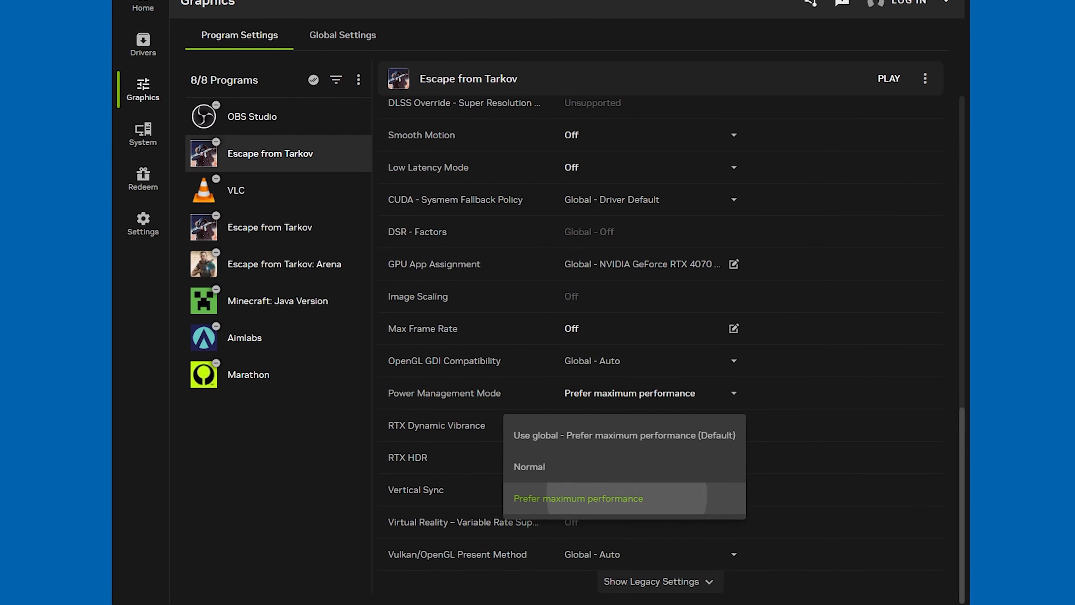
click(627, 498)
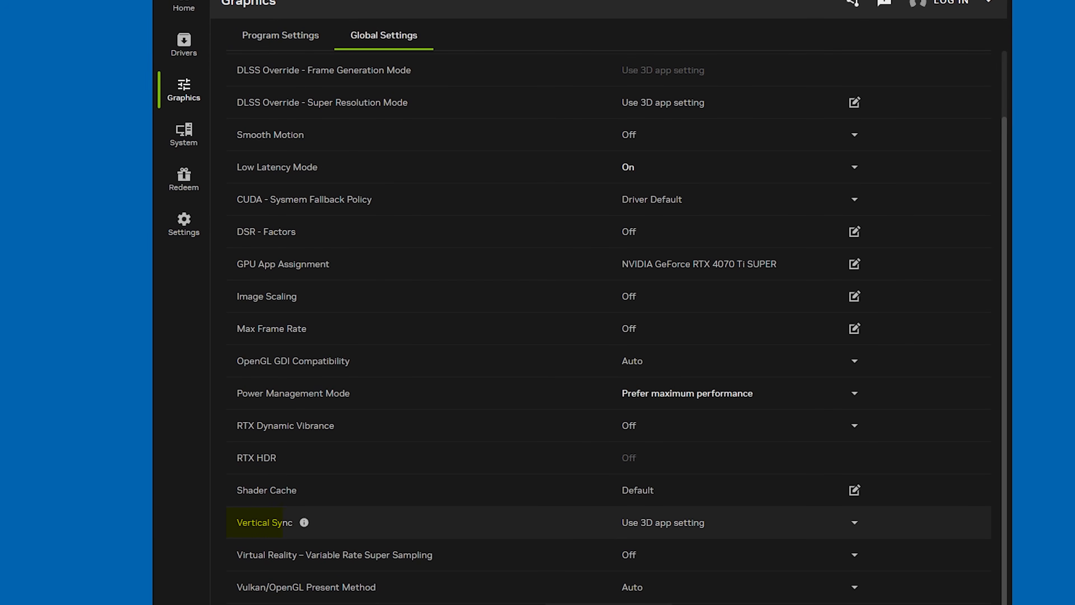
click(800, 523)
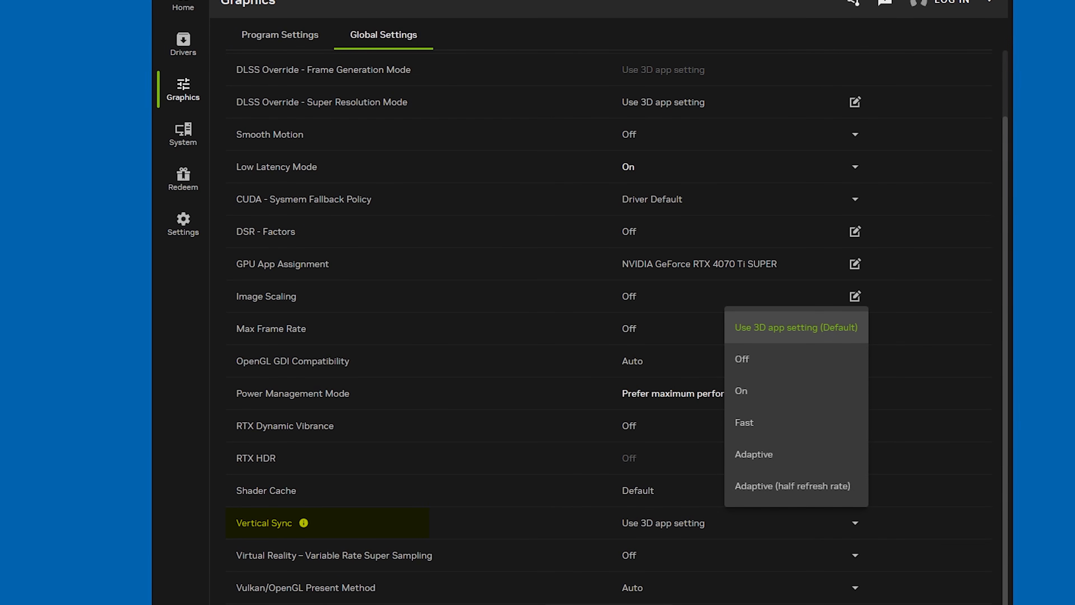
click(806, 327)
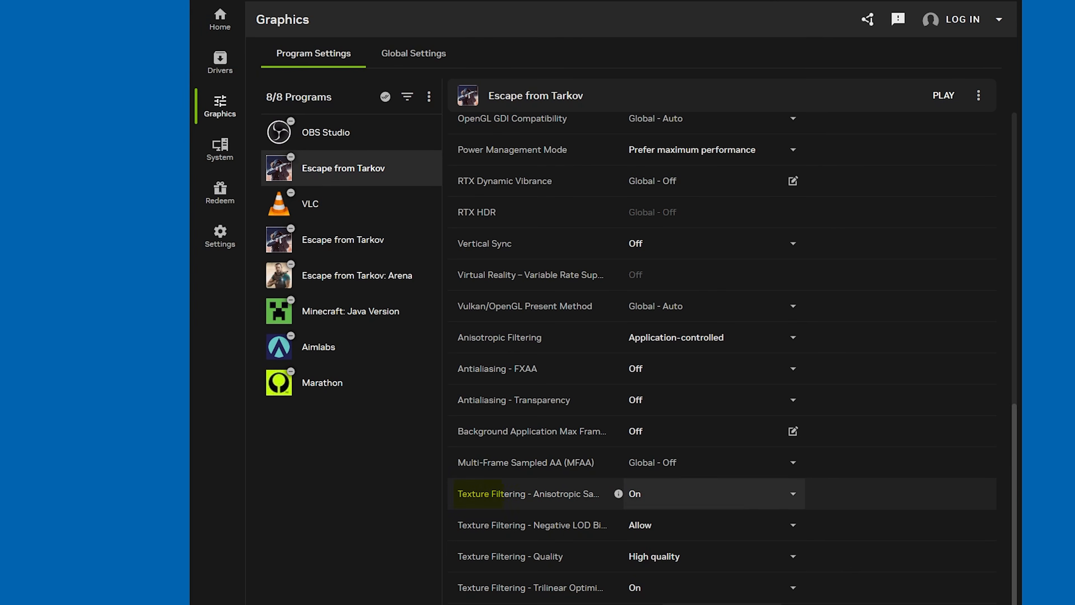
Set Escape from Tarkov's Texture Filtering - Anisotropic Sample Optimization to Off and choose On for Trilinear Optimization.
click(787, 494)
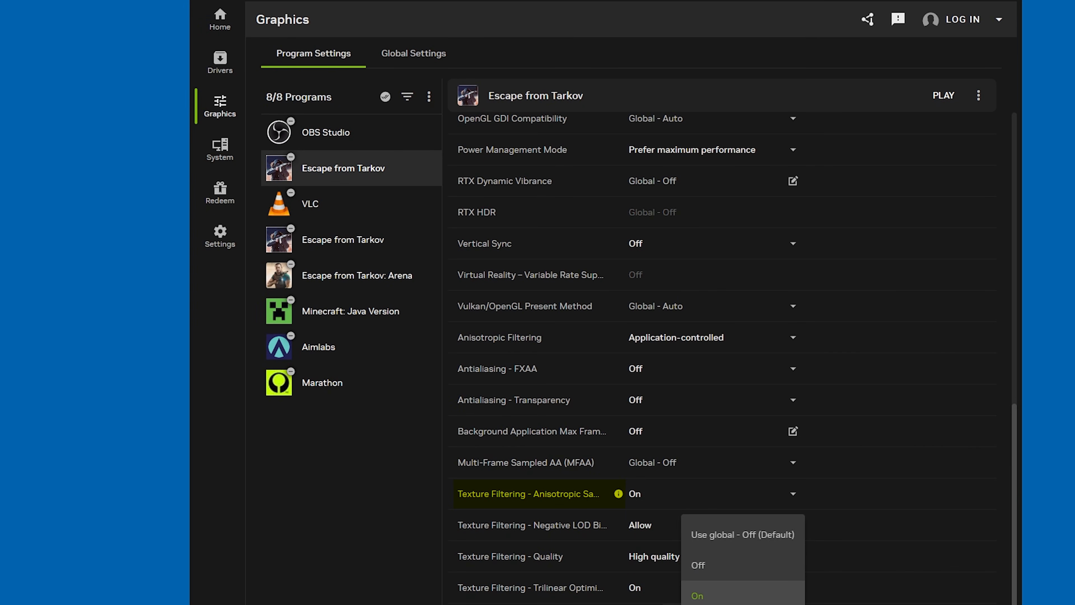
click(698, 565)
click(791, 587)
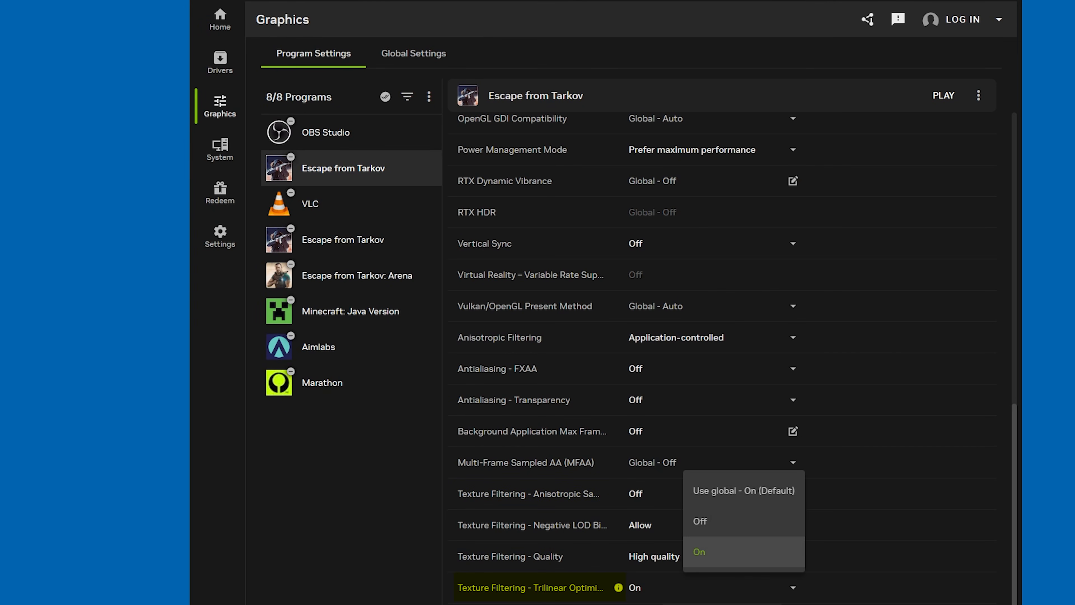
click(720, 551)
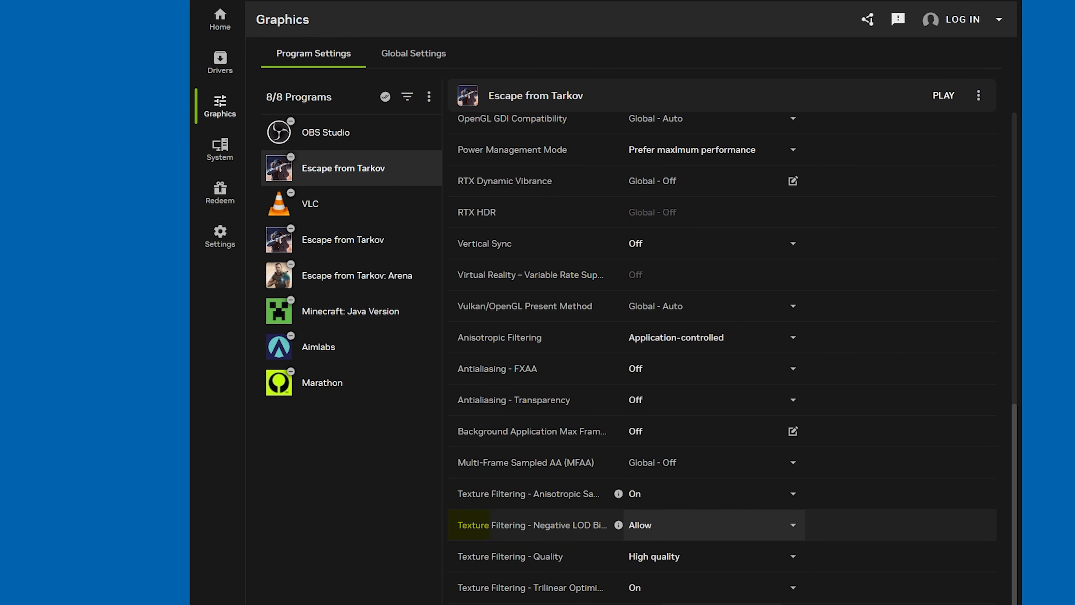
Review the Texture Filtering - Negative LOD Bias options and set Texture Filtering - Quality to High performance.
click(685, 524)
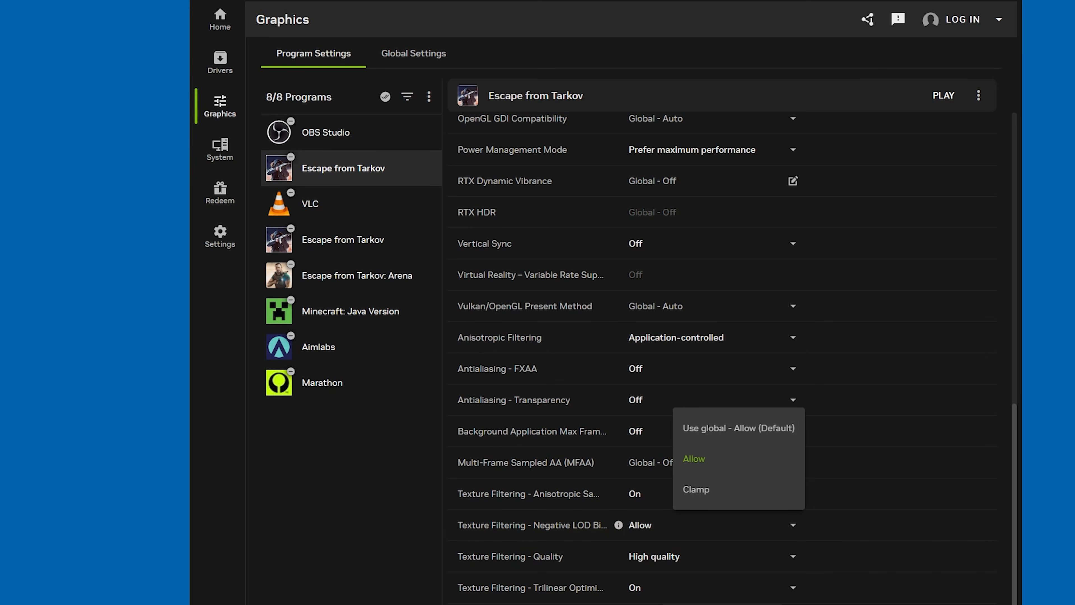
click(688, 556)
click(688, 556)
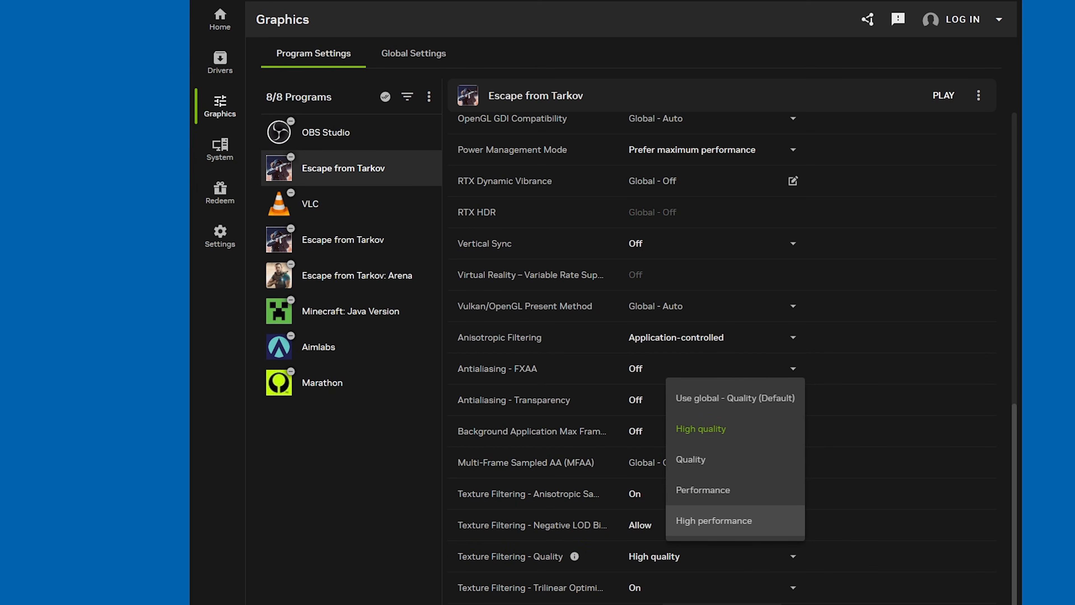
click(714, 520)
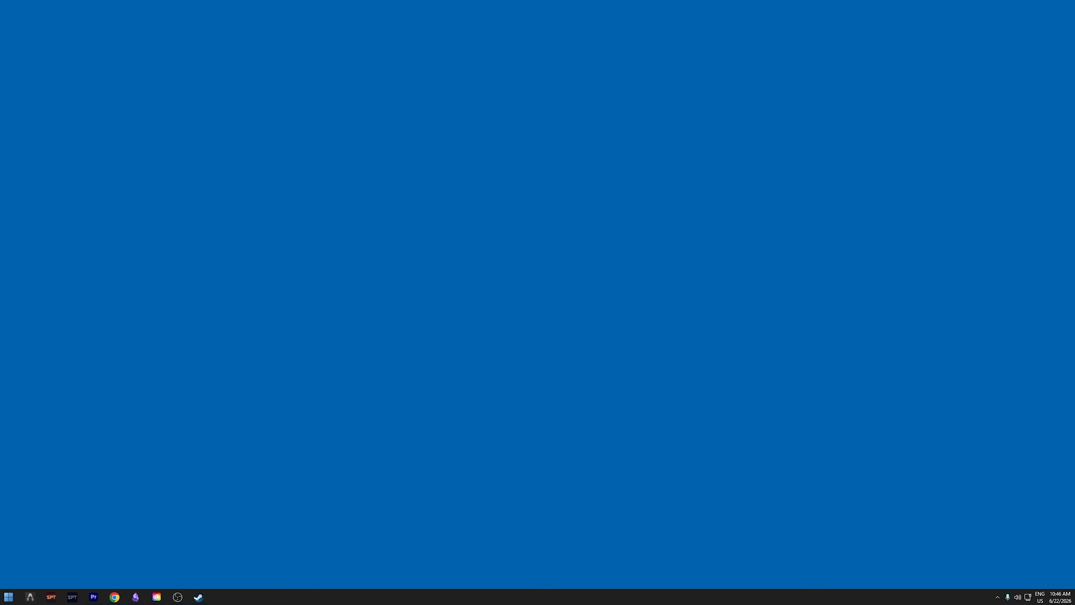
Open Task Manager and check the memory speed and slot usage in its performance details.
key(ctrl+shift+Escape)
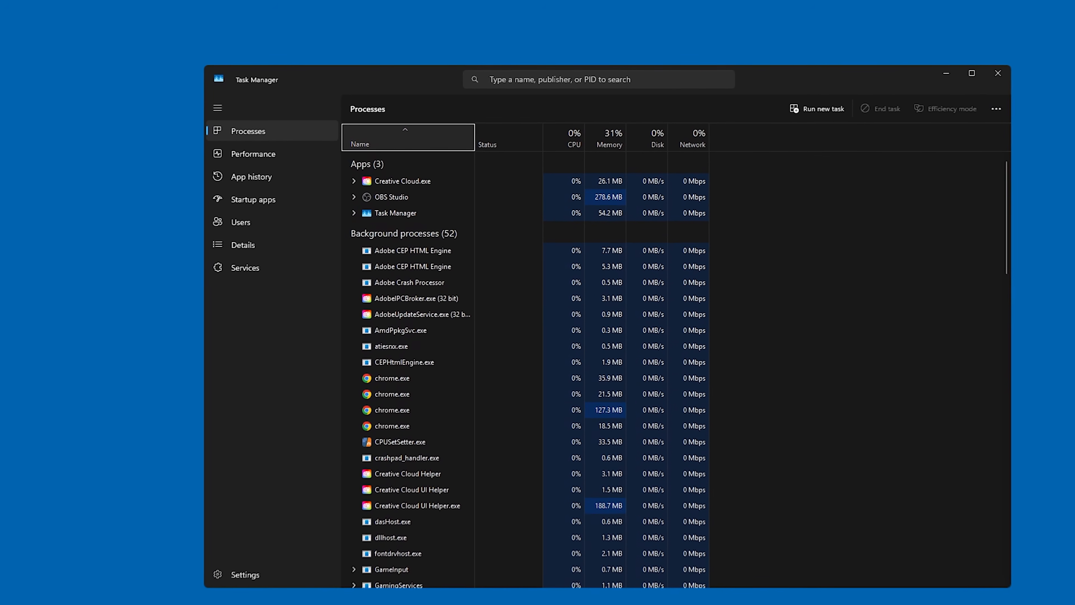
click(244, 154)
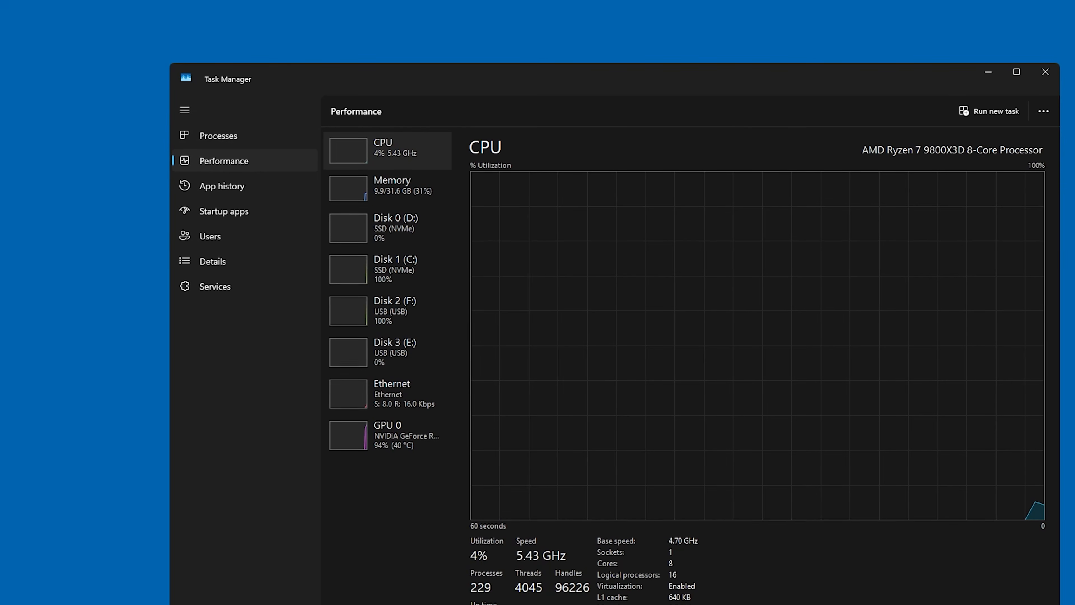
click(386, 187)
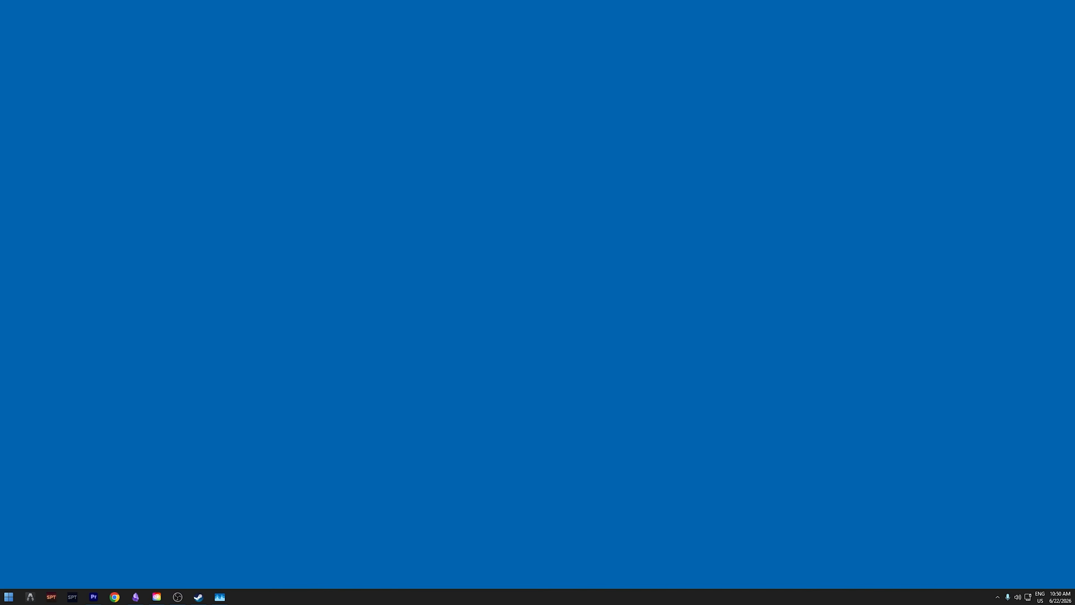
Open System Information and look up the BaseBoard Manufacturer and BaseBoard Product entries in the system summary.
key(super)
text(syste,)
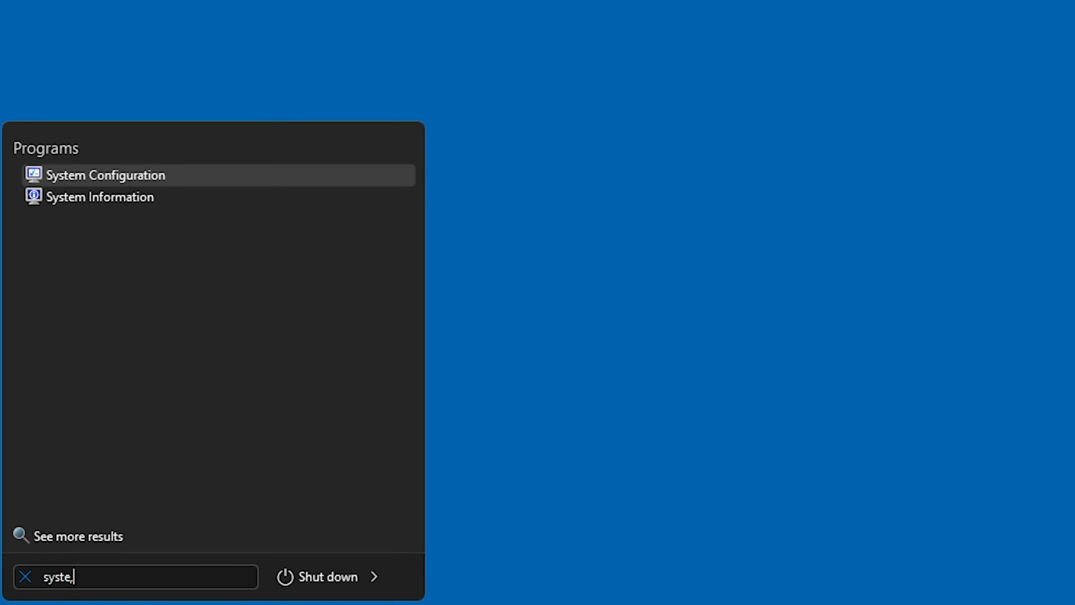
key(Down)
key(Return)
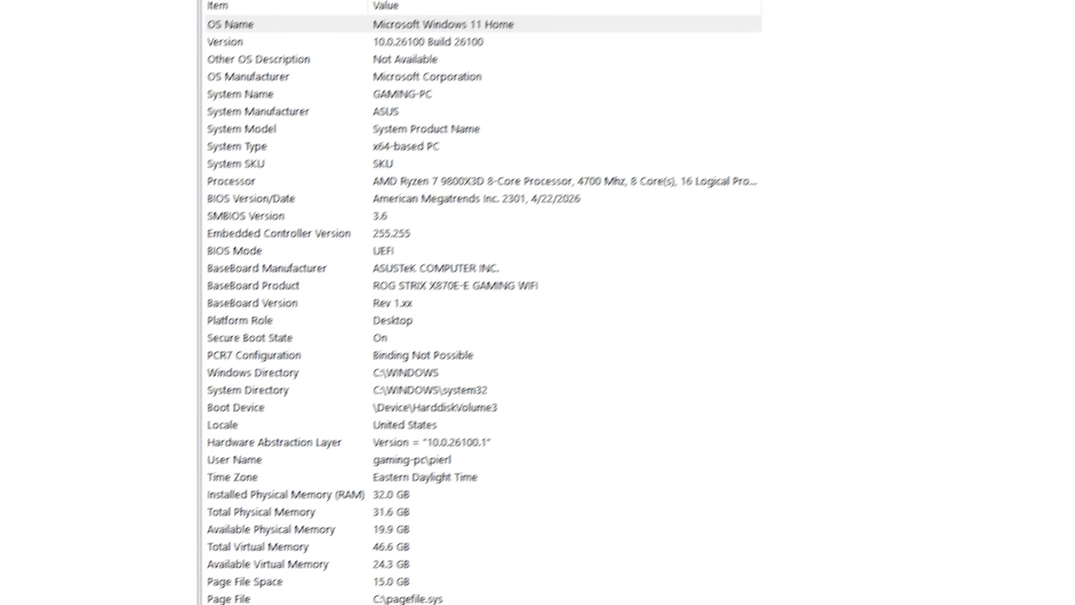
click(436, 268)
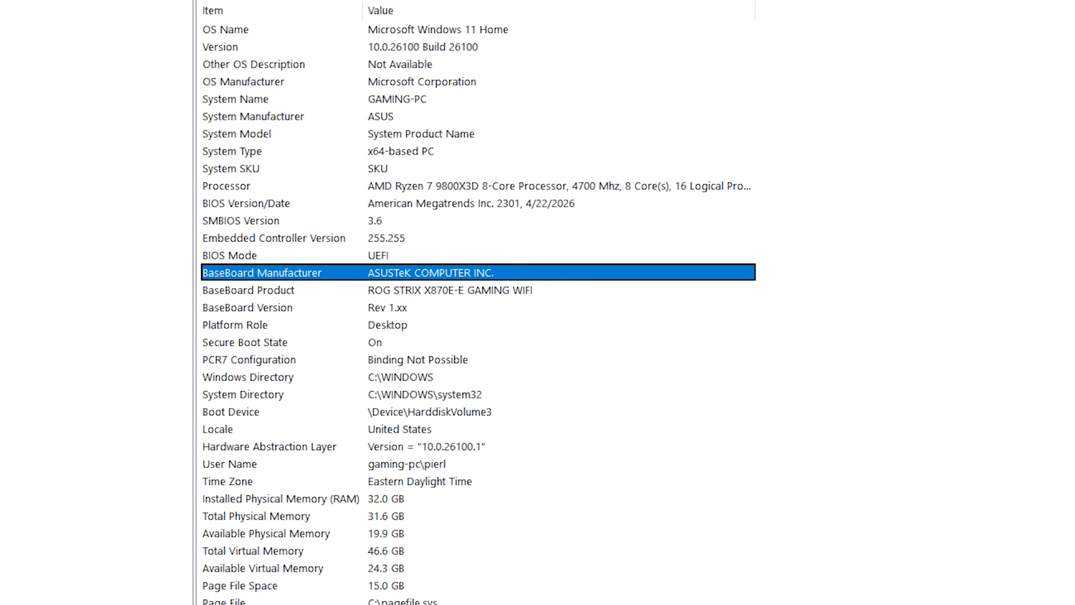
click(450, 290)
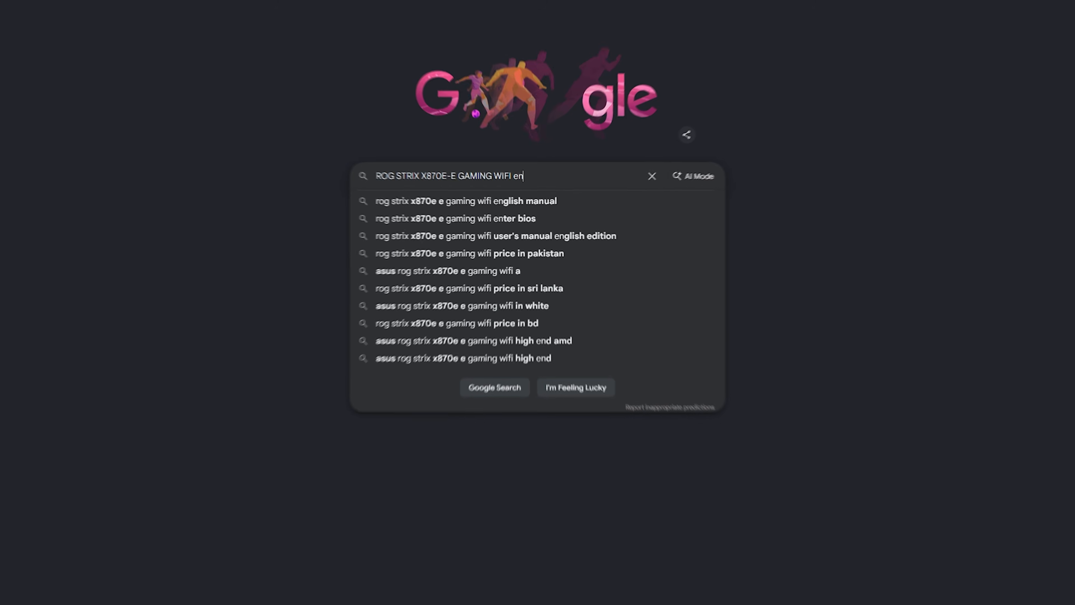
Search Google for "ROG STRIX X870E-E GAMING WIFI enable XMP" and view the ASUS Support video on setting XMP or EXPO.
text(nable XMP)
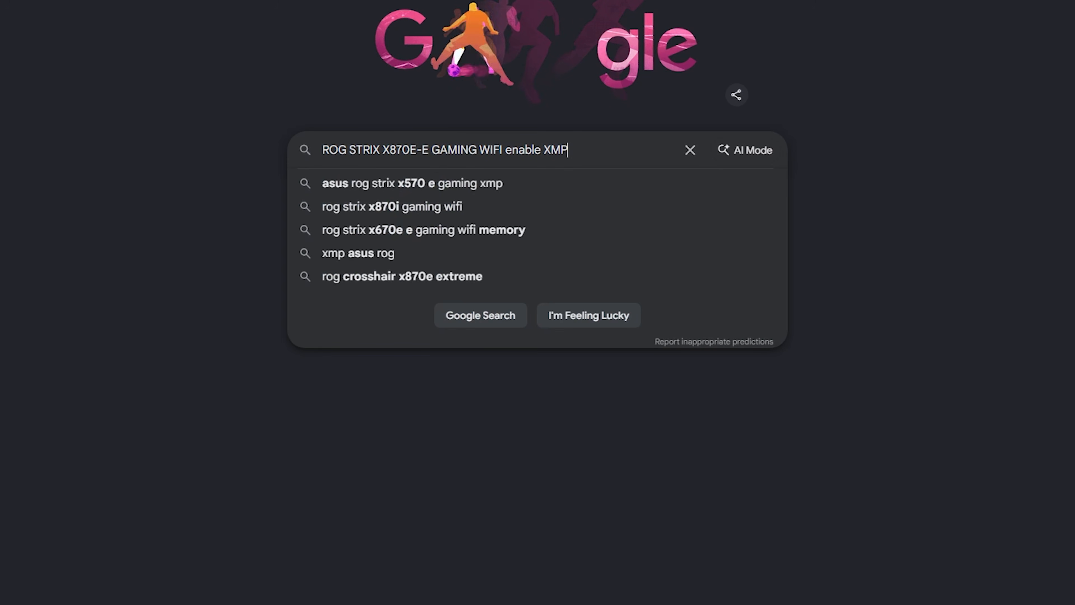
key(Return)
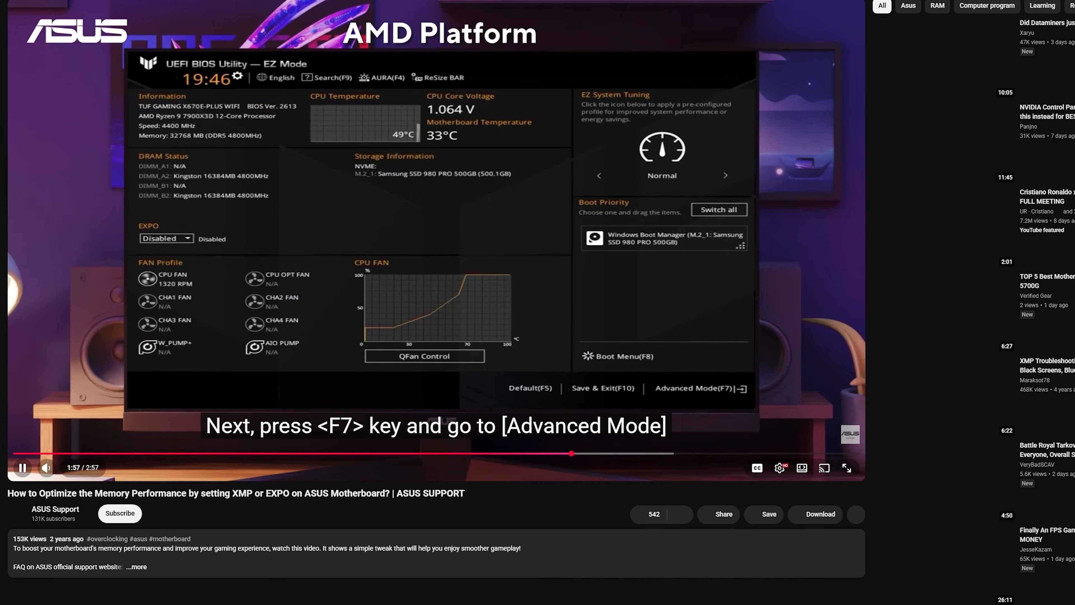
drag(63, 468, 57, 468)
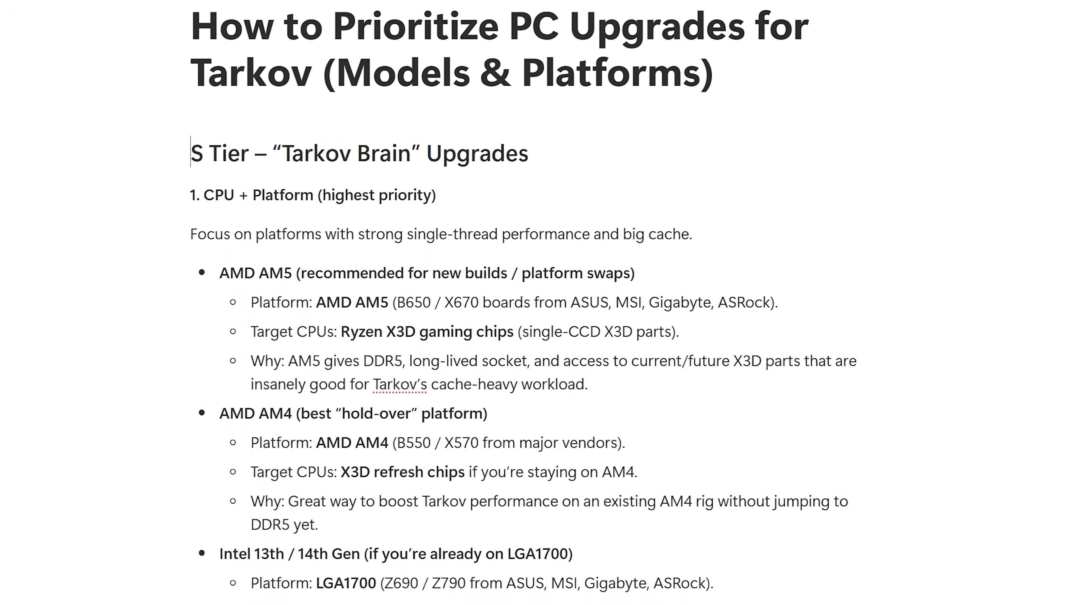
Read the CPU, platform and RAM capacity sections of the Tarkov PC upgrade priority guide.
scroll(538, 303, down, 9)
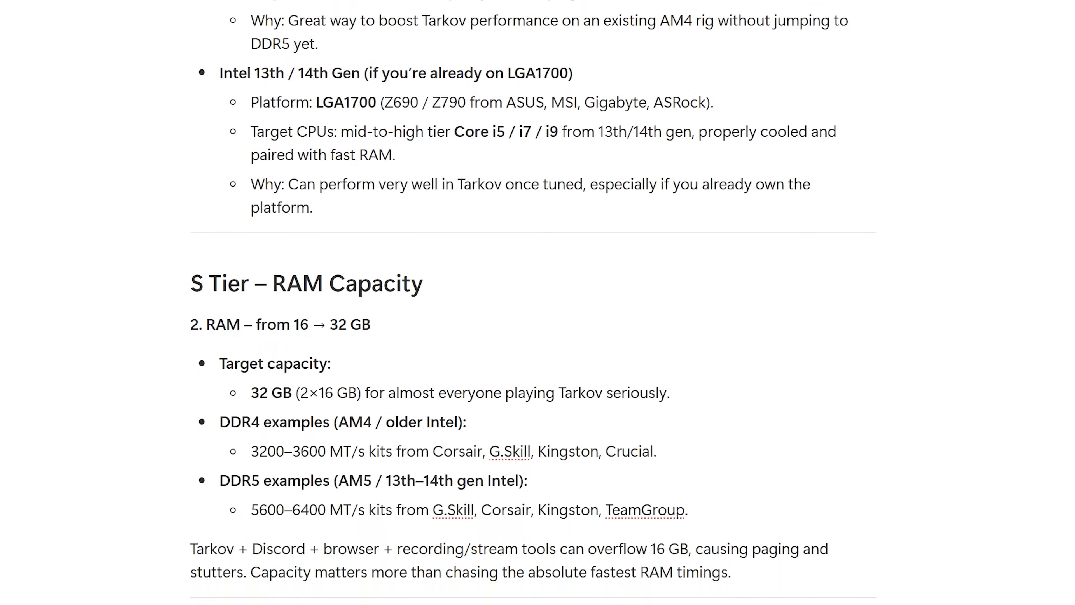
scroll(538, 303, down, 9)
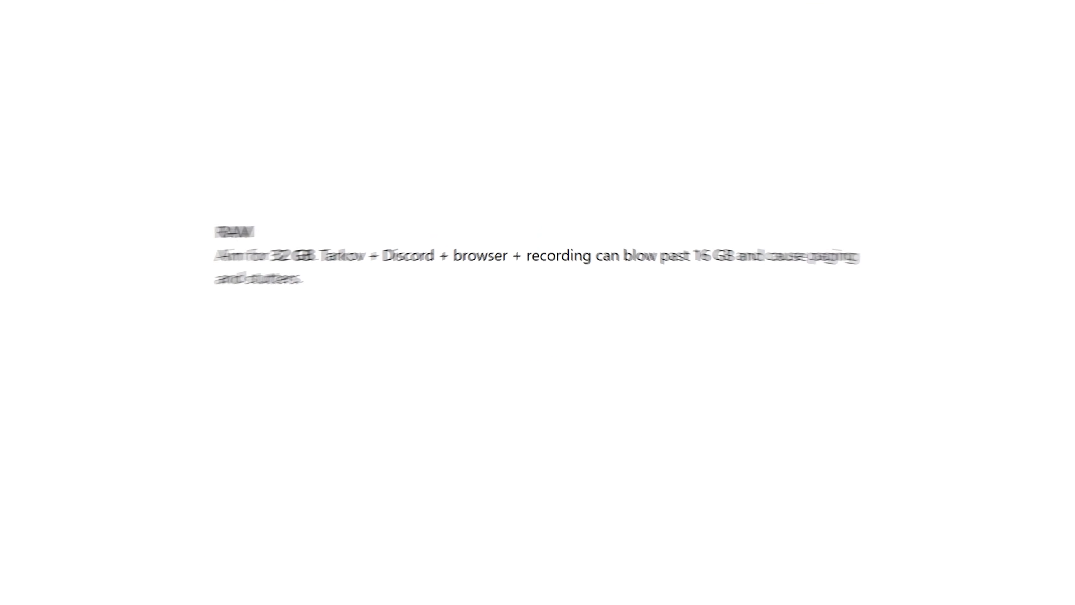